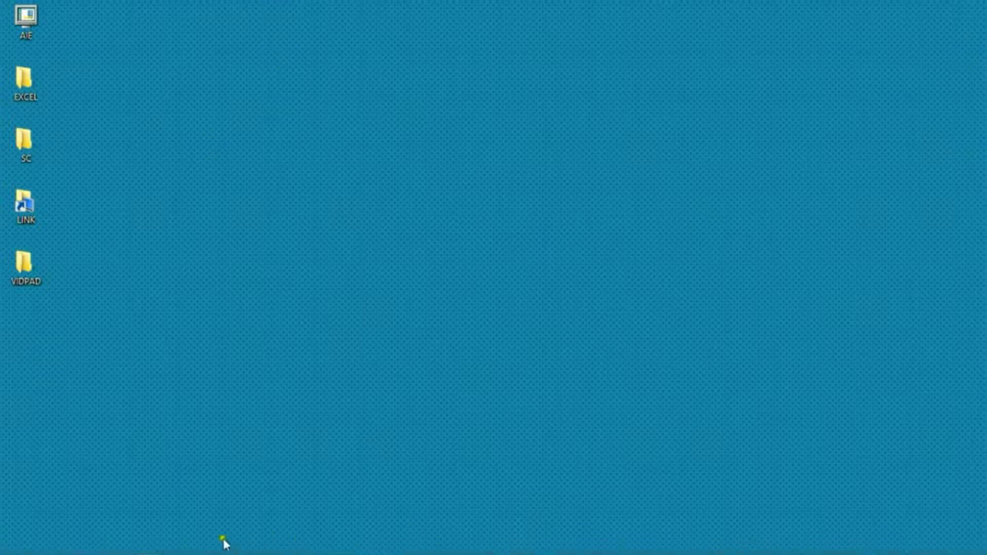
pyautogui.moveTo(180, 550)
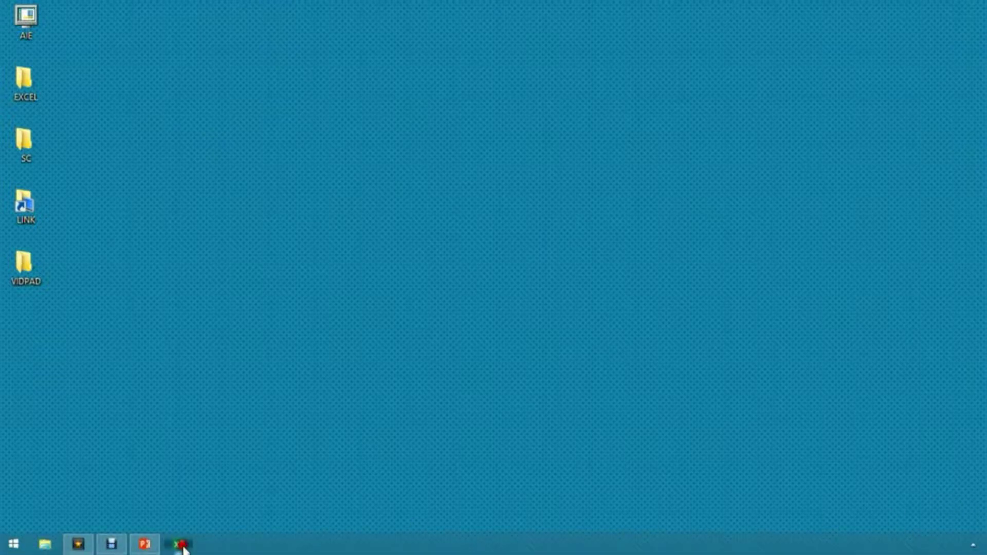
pyautogui.click(181, 546)
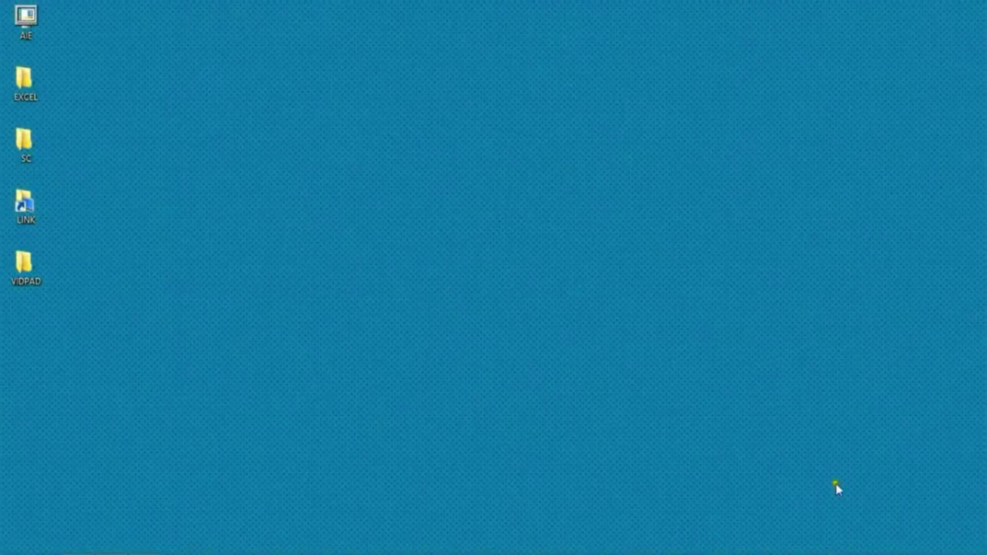
# - Create a new Microsoft Excel worksheet file named "example" on the desktop and open it
pyautogui.rightClick(424, 265)
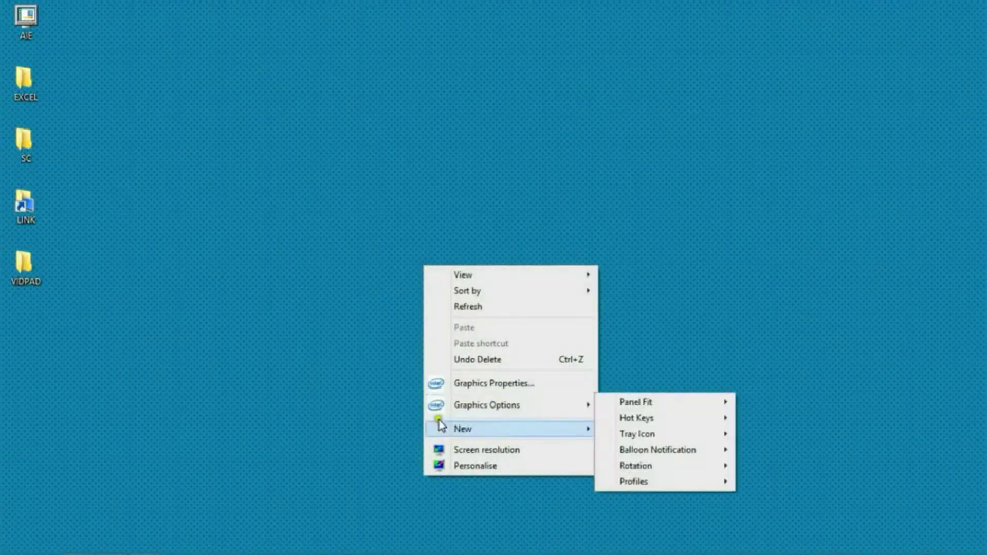
pyautogui.moveTo(443, 432)
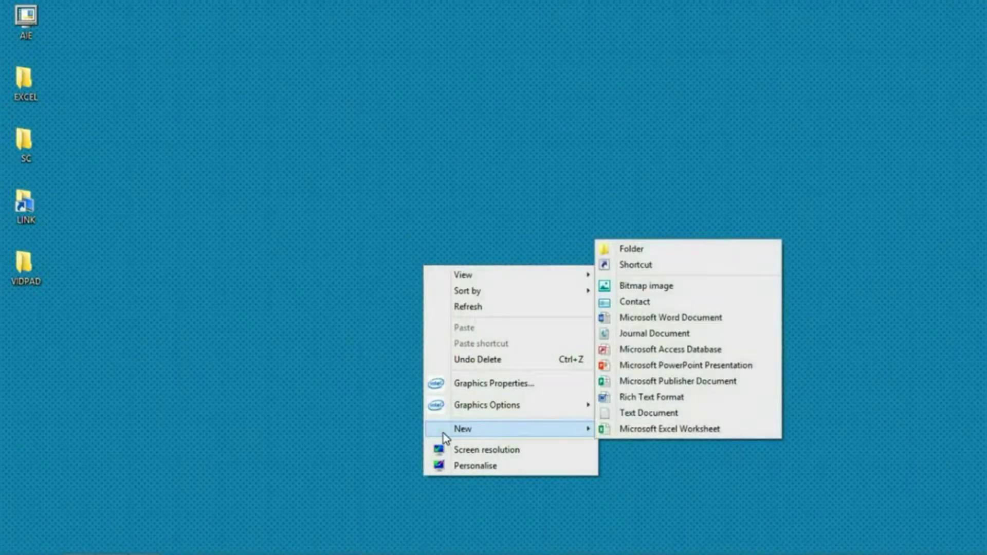
pyautogui.click(631, 428)
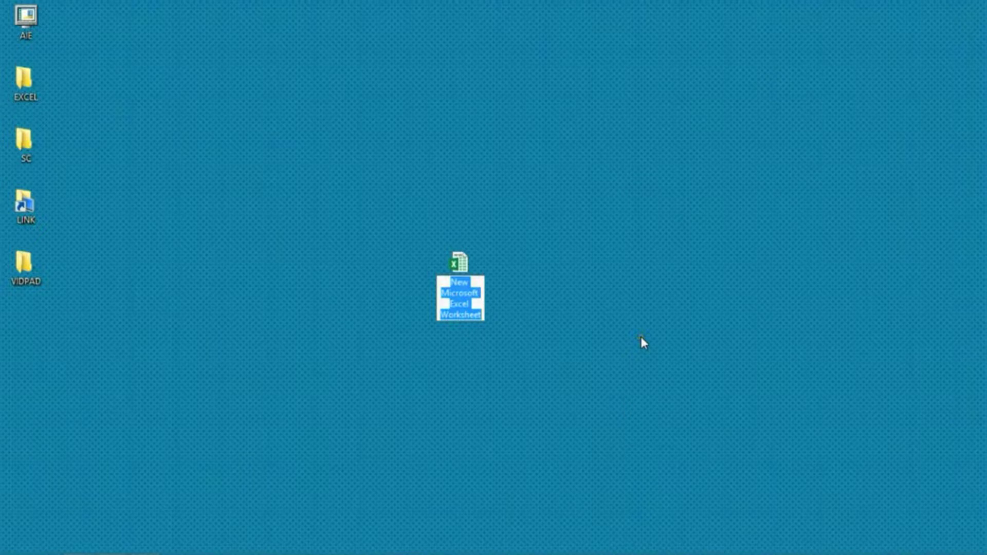
pyautogui.write('exa')
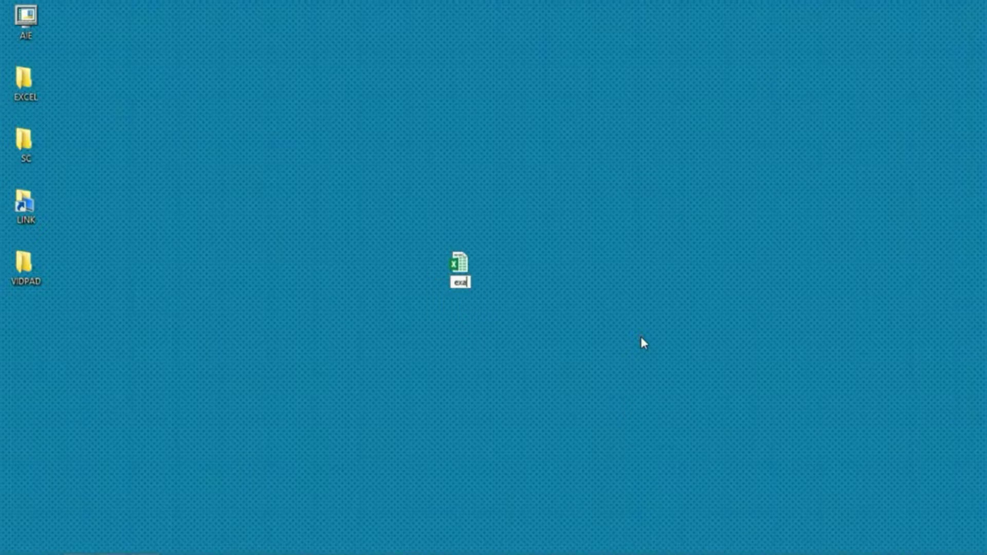
pyautogui.write('mple')
pyautogui.click(554, 243)
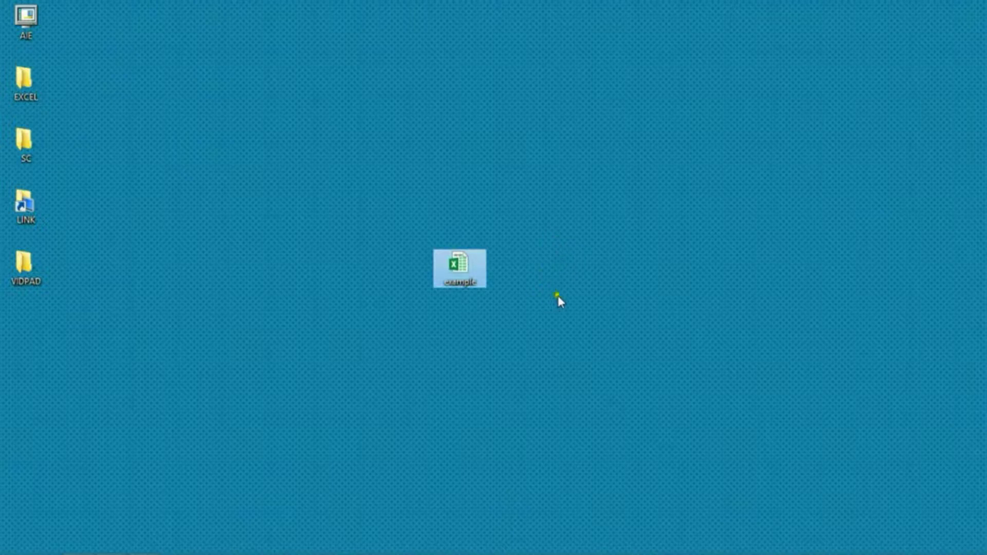
pyautogui.doubleClick(461, 266)
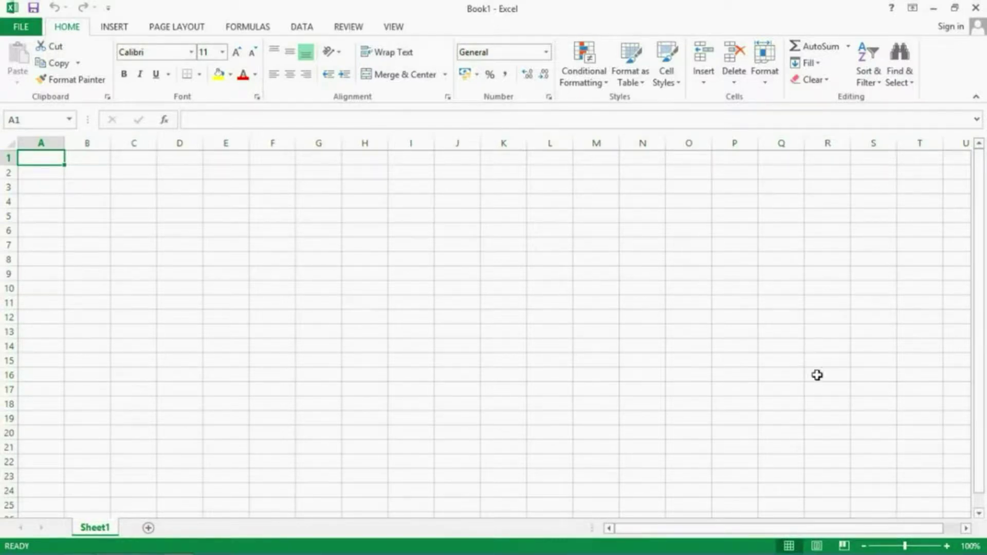
# - Enlarge the worksheet's magnification to 230%
pyautogui.click(947, 545)
pyautogui.click(946, 546)
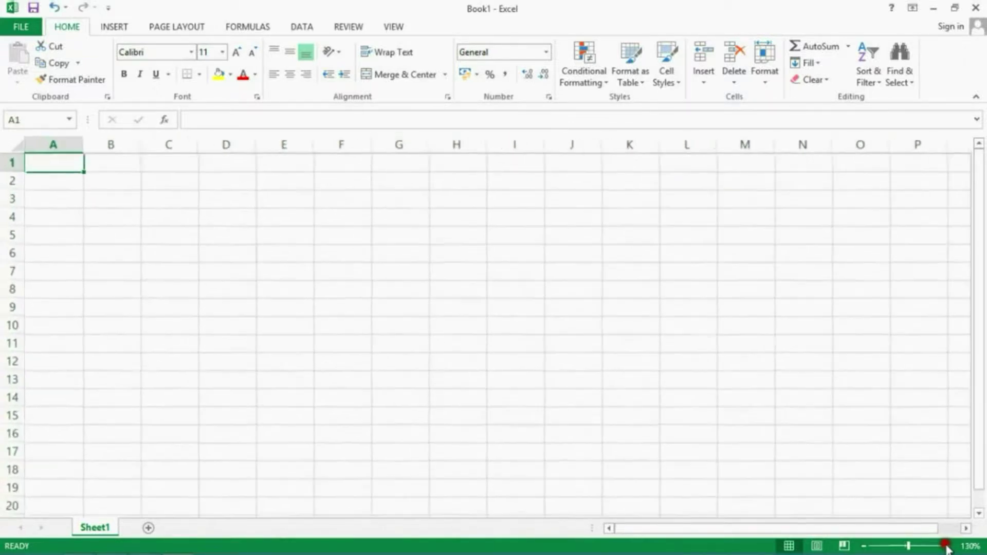
pyautogui.click(947, 546)
pyautogui.click(946, 545)
pyautogui.click(946, 546)
pyautogui.click(947, 546)
pyautogui.click(947, 546)
pyautogui.click(947, 545)
pyautogui.click(947, 546)
pyautogui.click(947, 546)
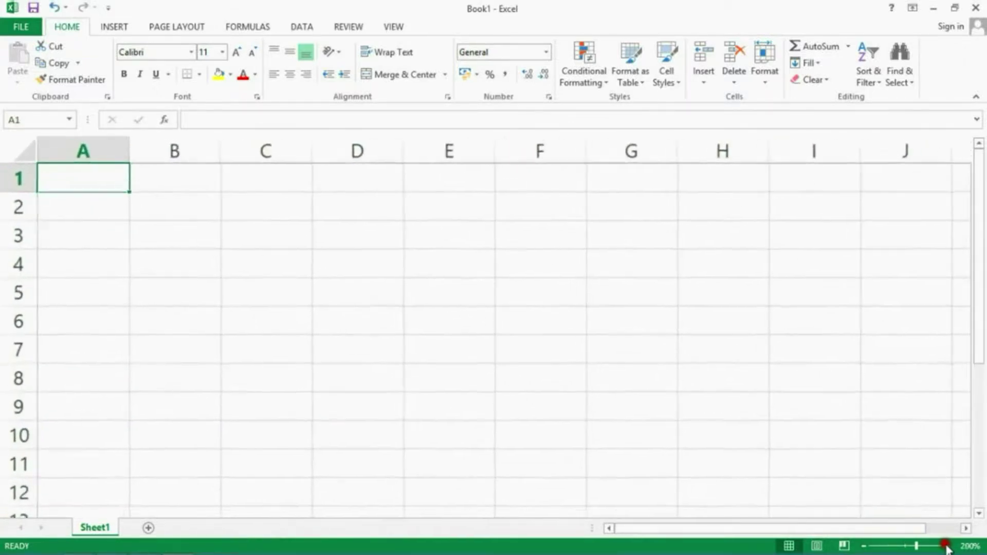
pyautogui.click(946, 546)
pyautogui.click(946, 546)
pyautogui.click(947, 546)
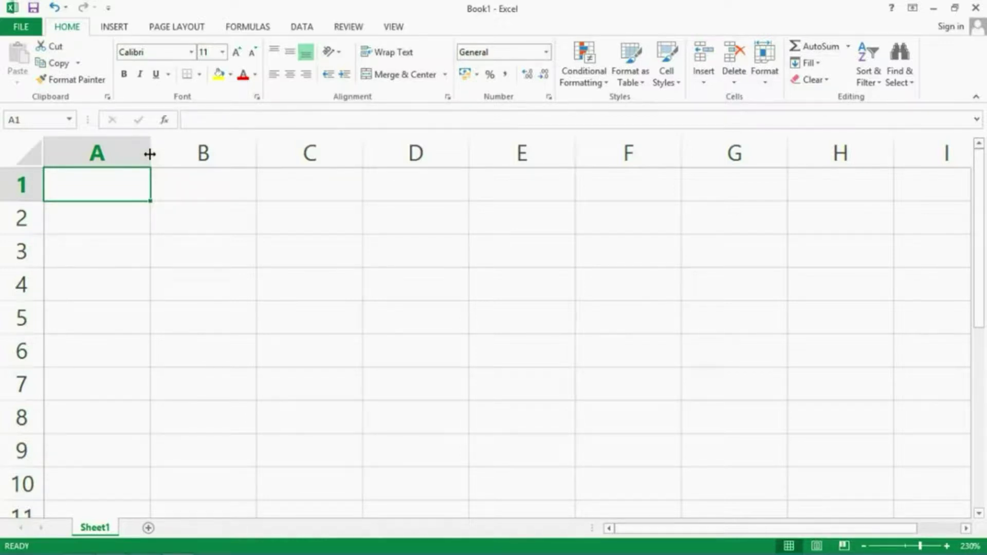
# - Widen column A to about twice its width and enter "Example" in cell A1
pyautogui.moveTo(150, 154); pyautogui.dragTo(256, 159)
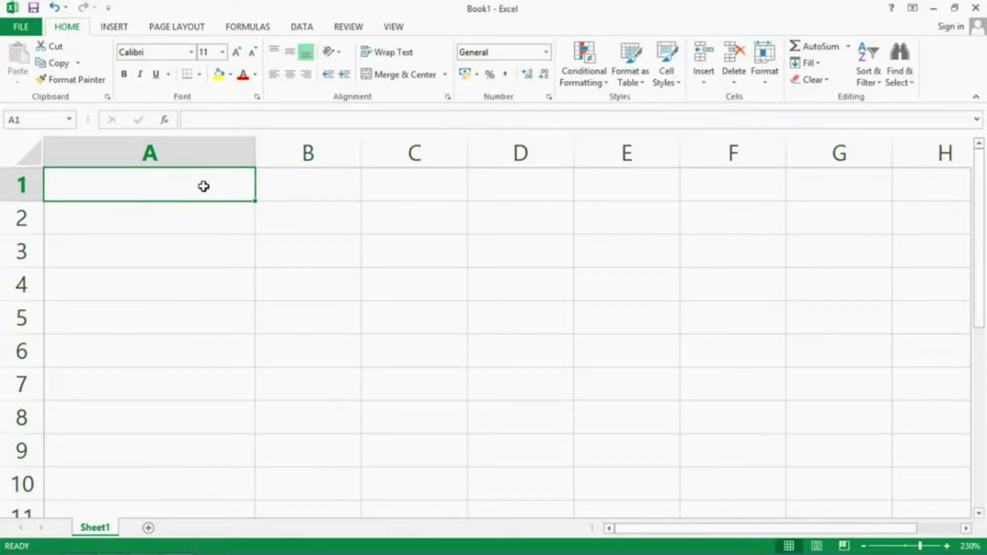
pyautogui.write('Exam-')
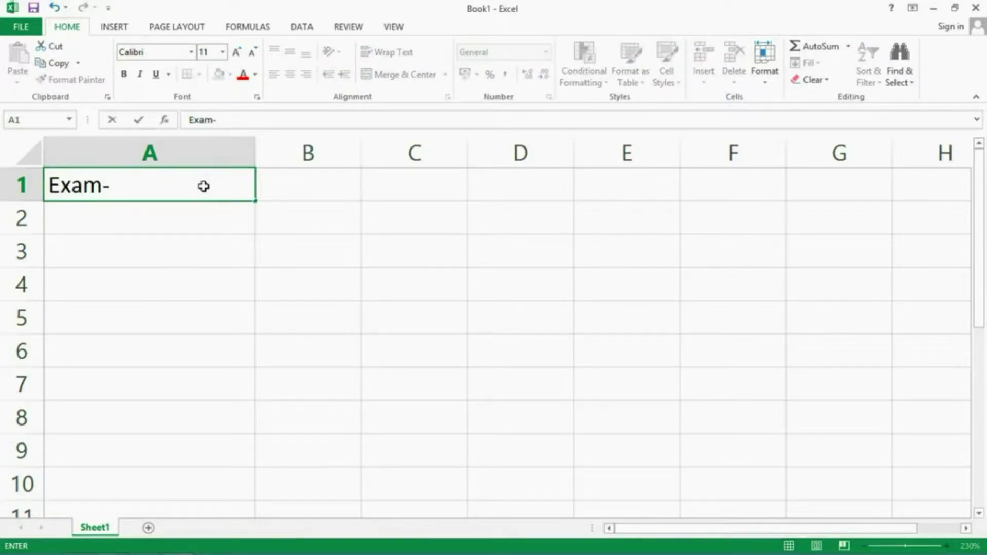
pyautogui.press('BackSpace')
pyautogui.write('ple')
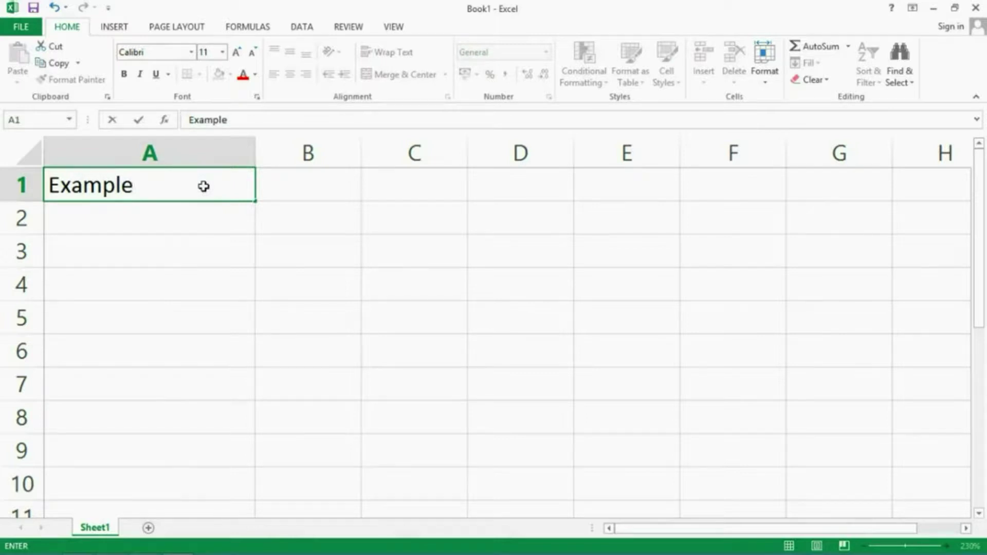
pyautogui.press('Return')
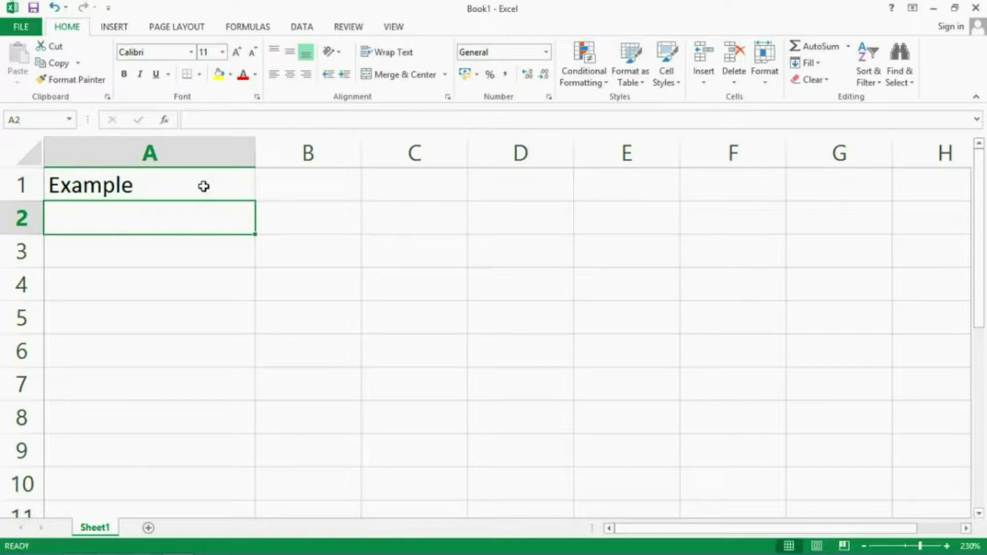
# - Save the new workbook to the Desktop under the name Book1 as an Excel Workbook
pyautogui.click(21, 28)
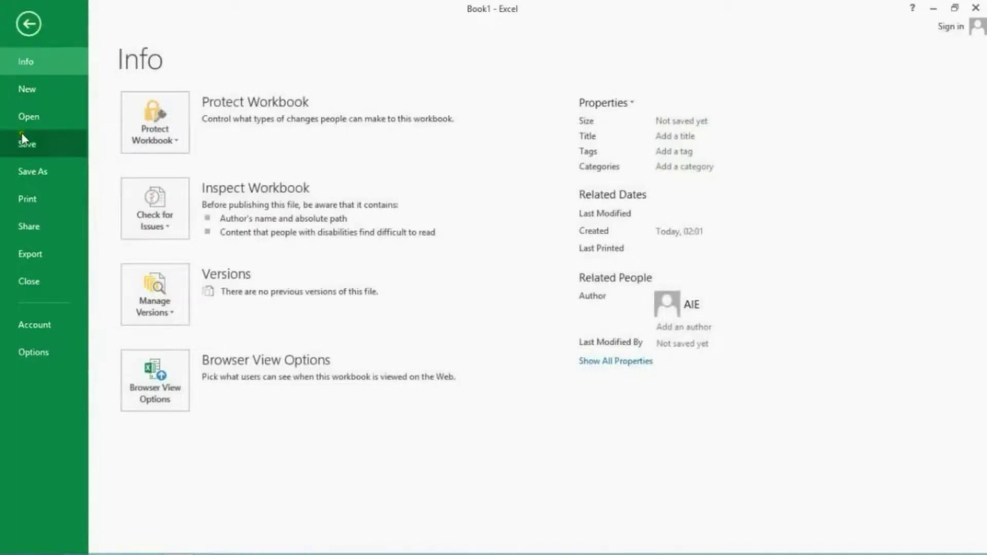
pyautogui.click(25, 144)
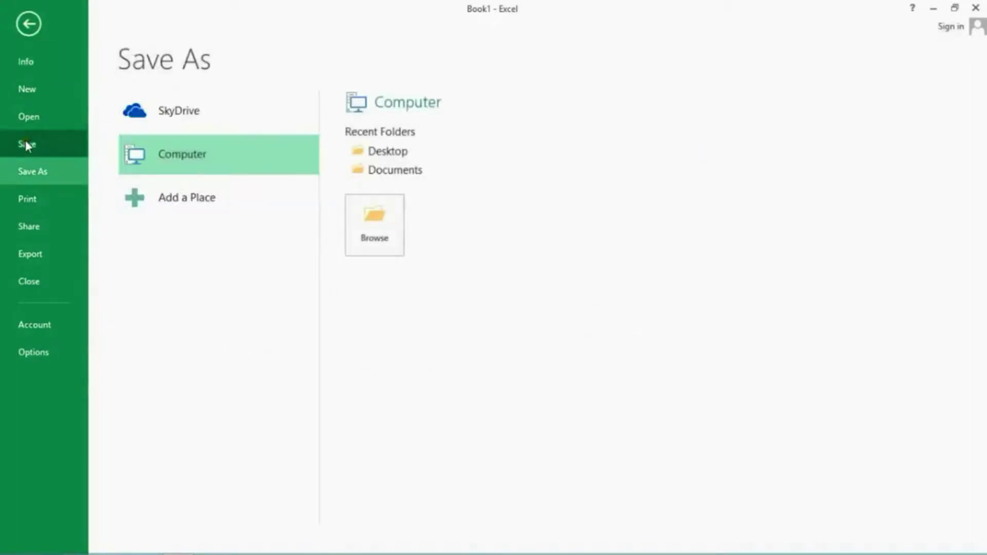
pyautogui.click(380, 237)
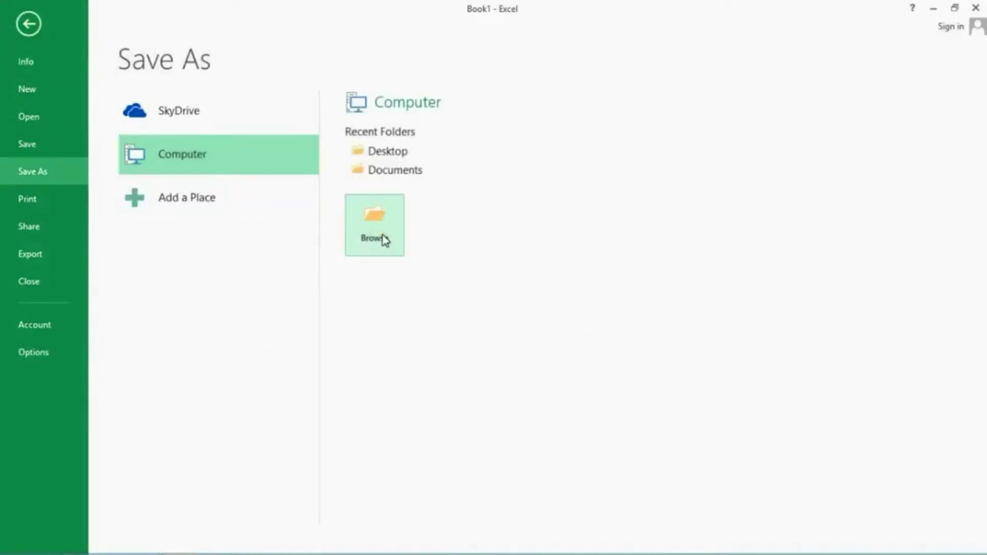
pyautogui.click(381, 236)
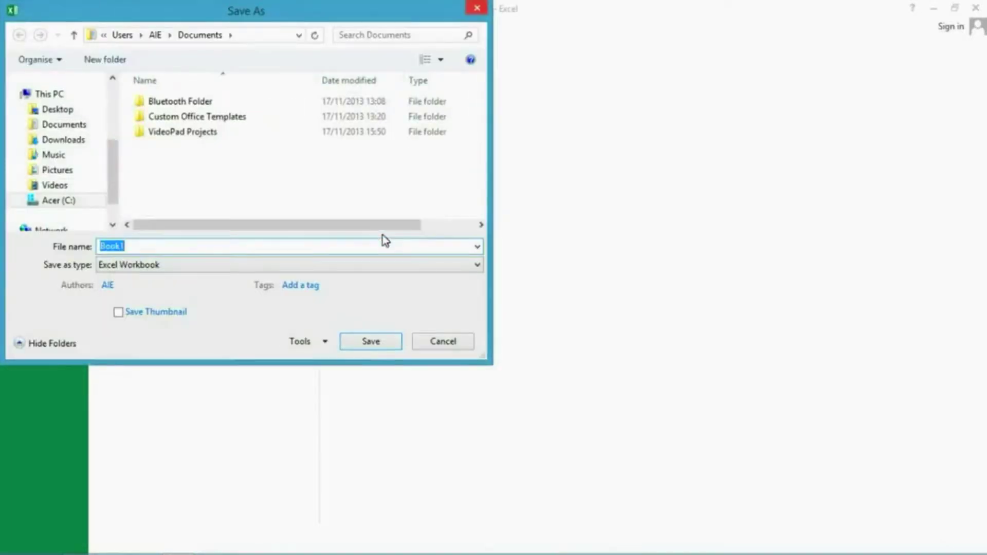
pyautogui.click(59, 109)
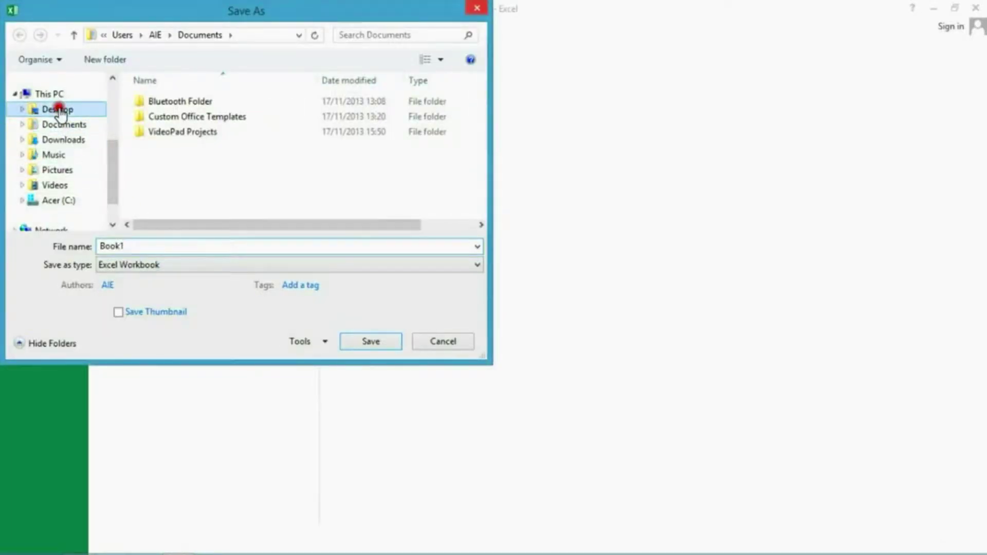
pyautogui.doubleClick(132, 246)
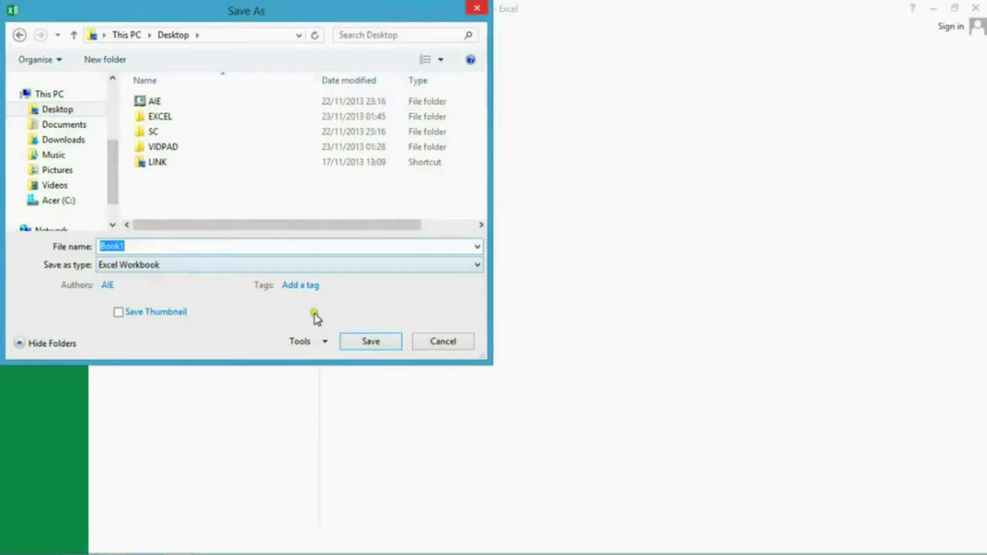
pyautogui.click(354, 342)
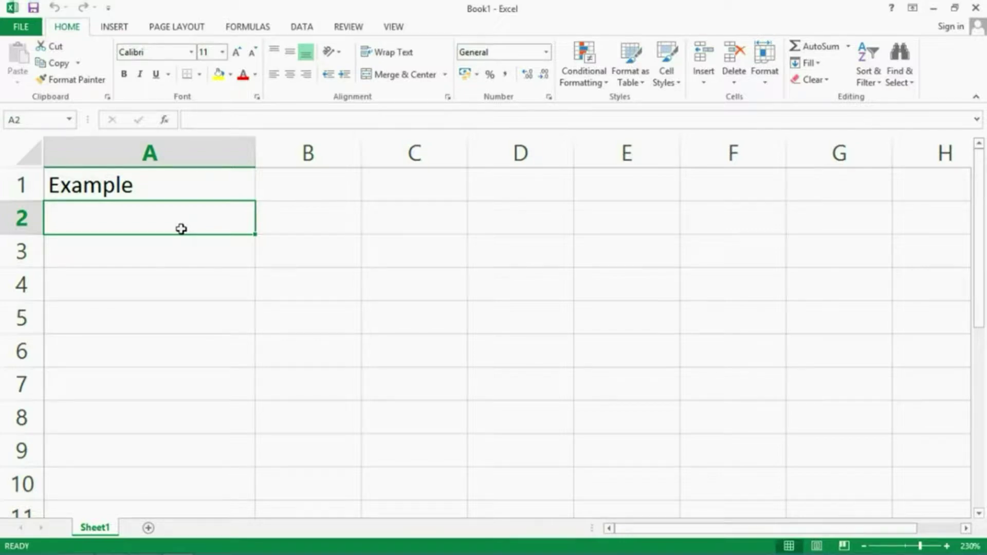
# - Save the workbook again as Book1 on the Desktop, replacing the existing file
pyautogui.press('F12')
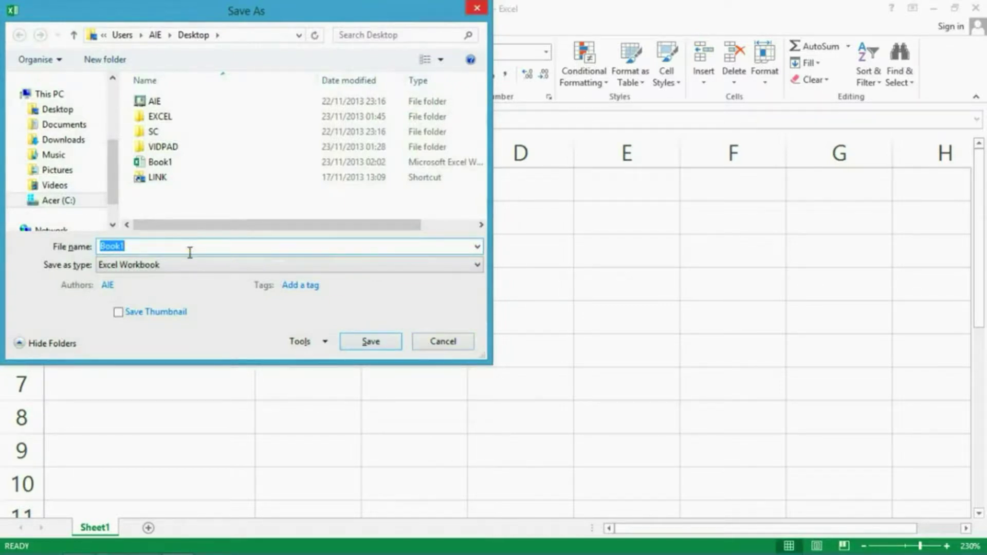
pyautogui.click(354, 342)
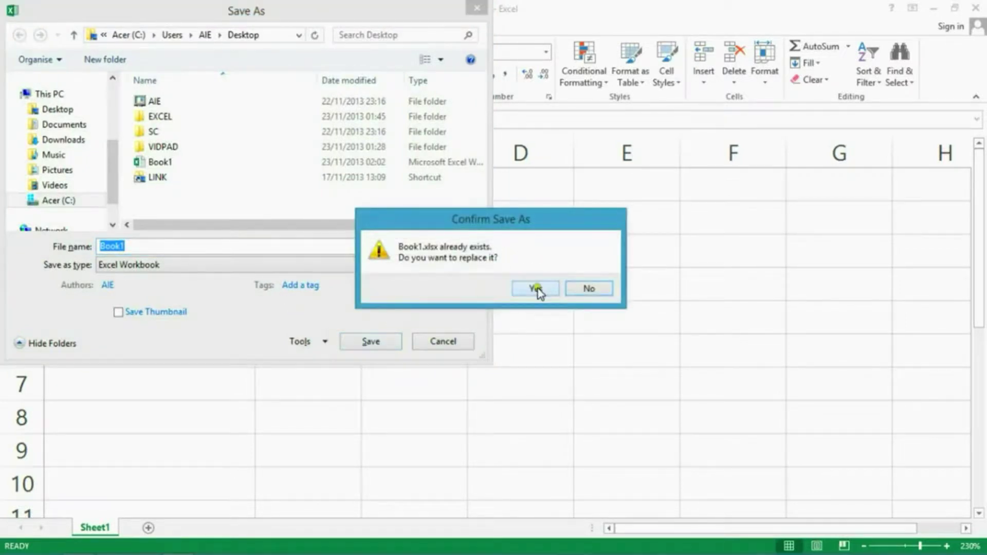
pyautogui.click(536, 288)
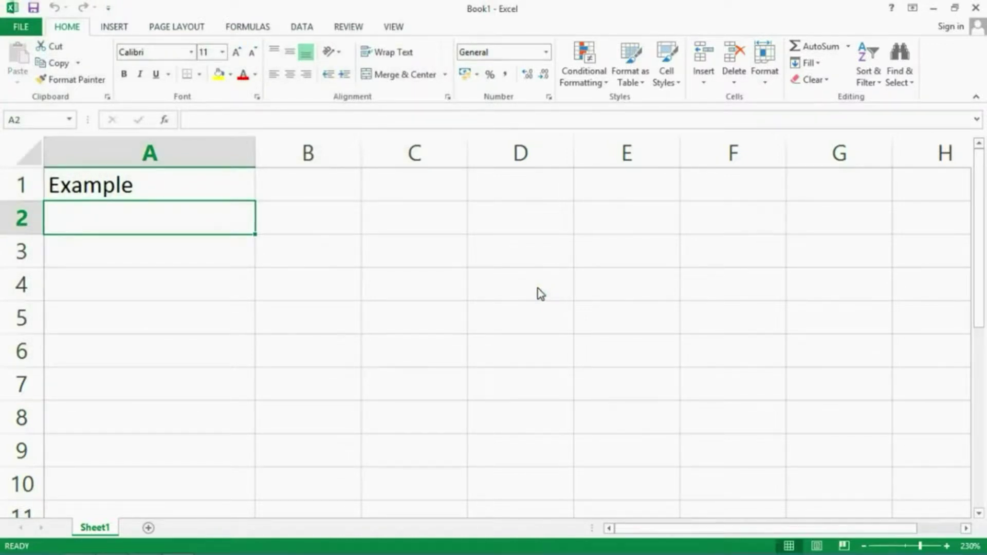
# - Save a copy of the workbook to the Desktop as Book2, keeping the Excel Workbook file type
pyautogui.click(15, 29)
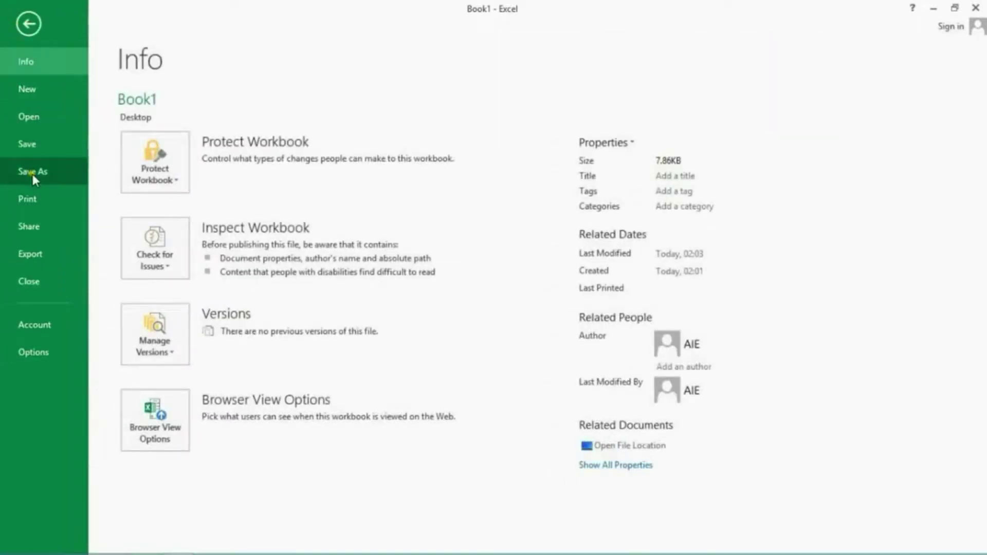
pyautogui.click(32, 174)
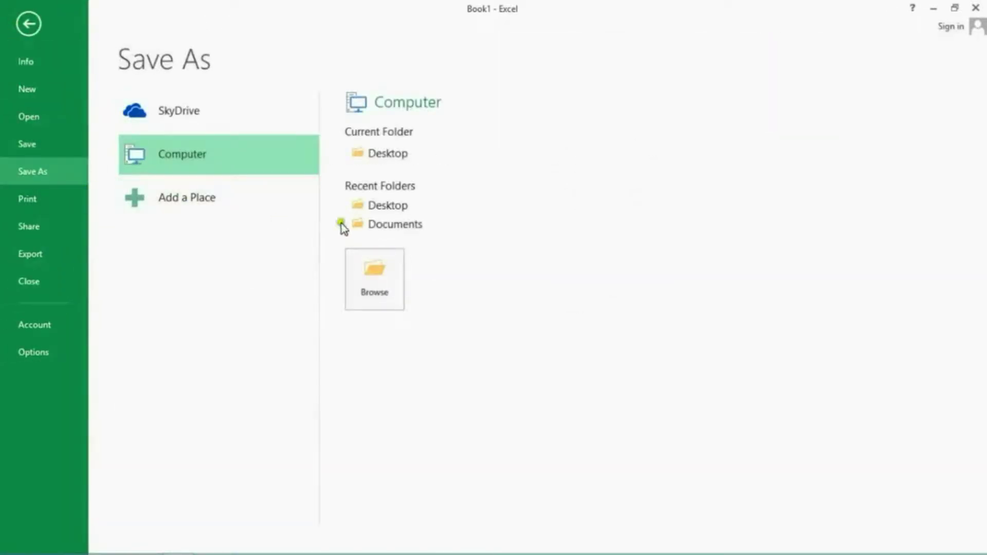
pyautogui.click(397, 208)
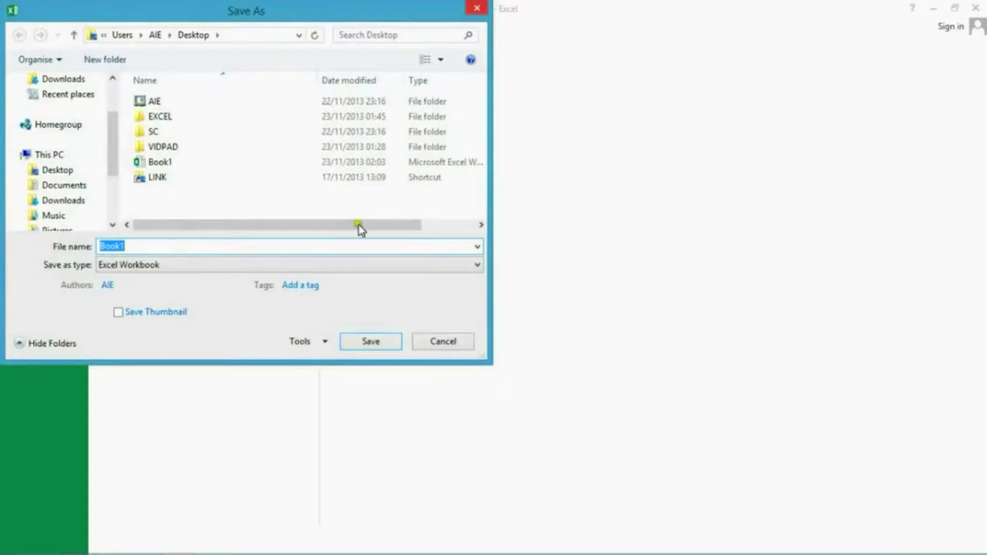
pyautogui.click(151, 246)
pyautogui.press('BackSpace')
pyautogui.write('2')
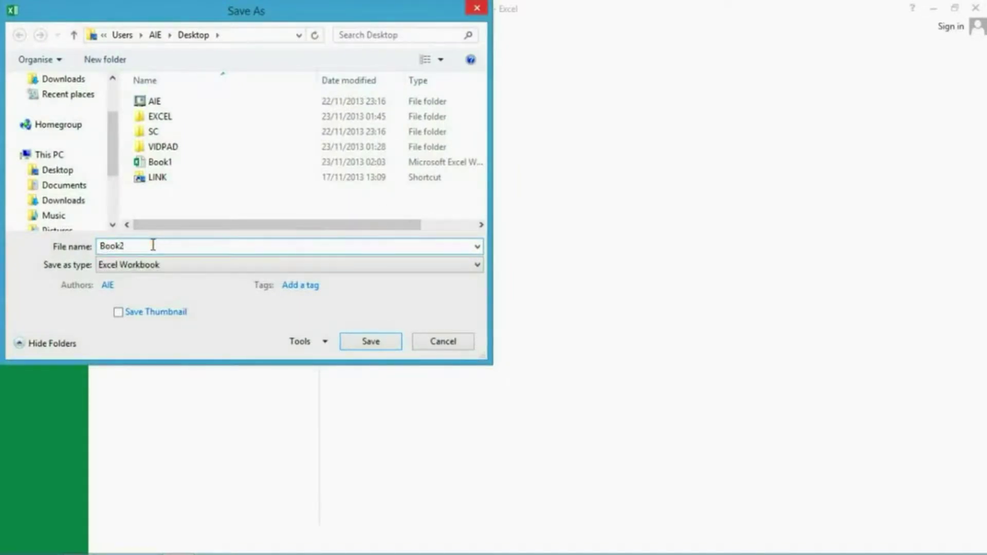
pyautogui.click(478, 266)
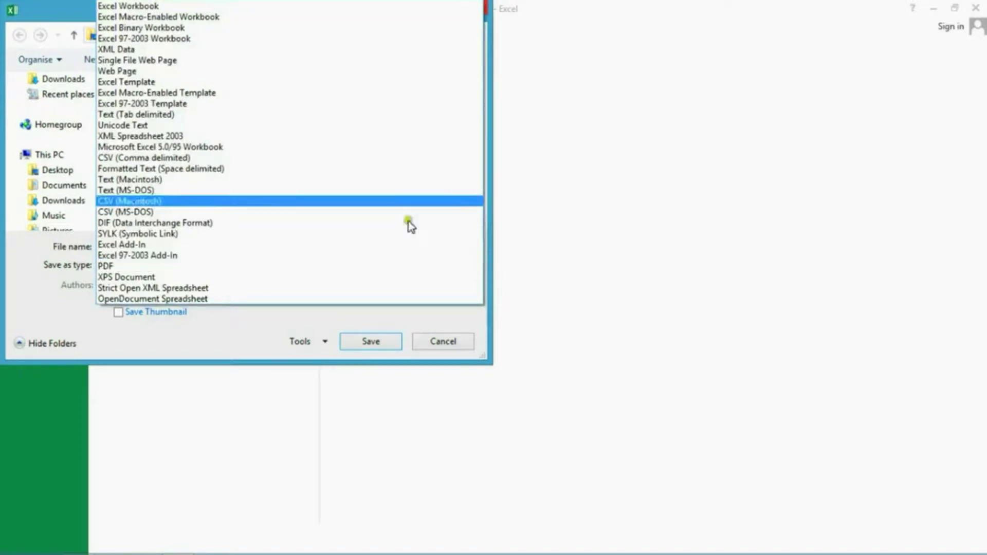
pyautogui.click(260, 6)
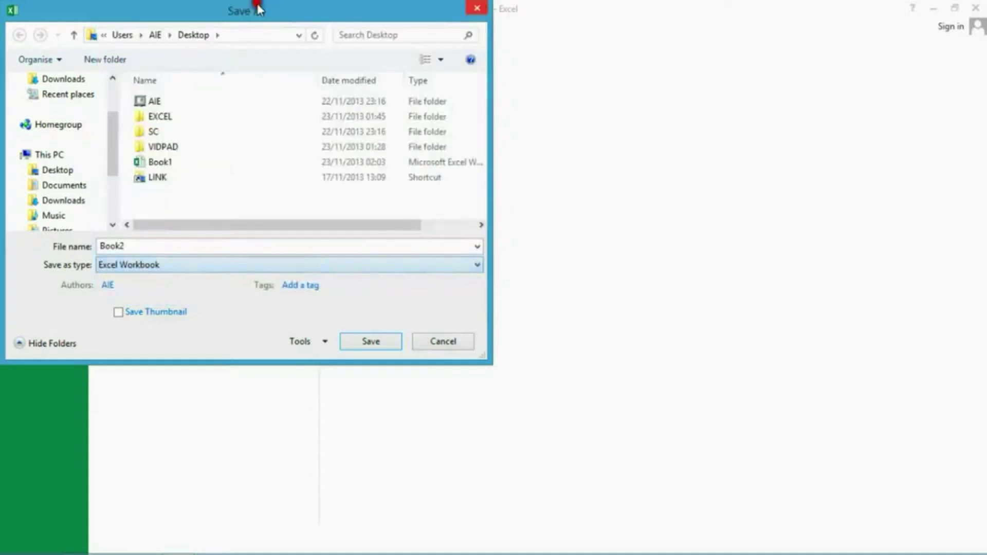
pyautogui.click(369, 343)
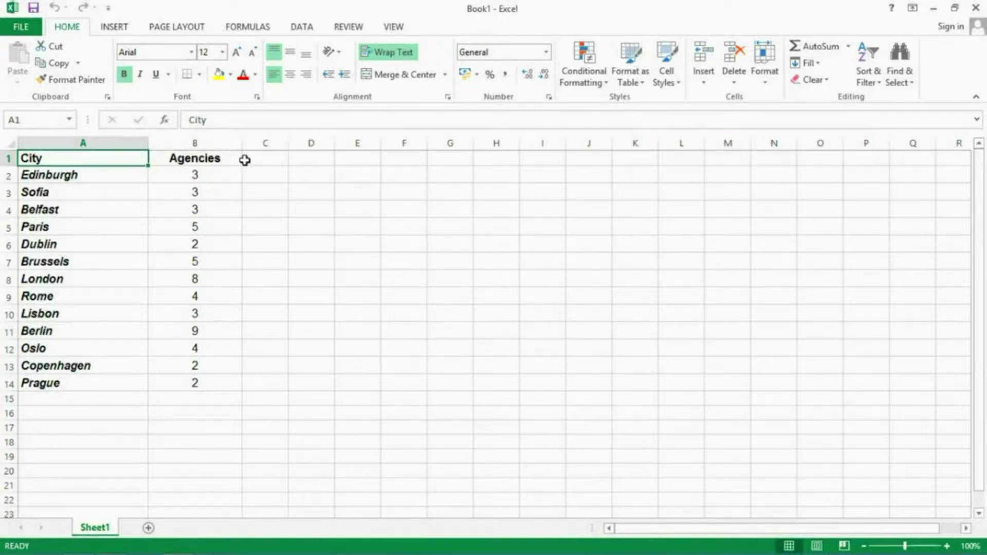
pyautogui.click(34, 11)
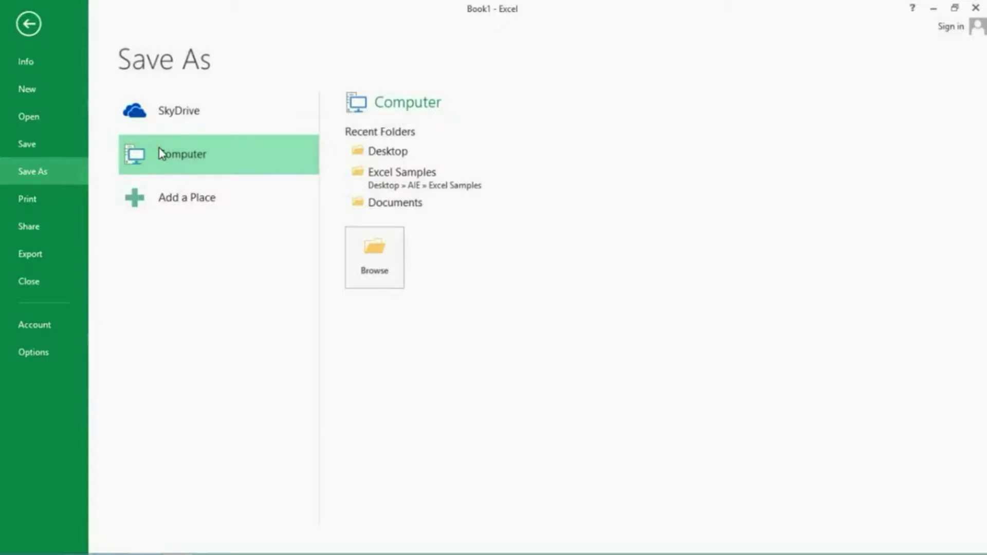
pyautogui.click(30, 23)
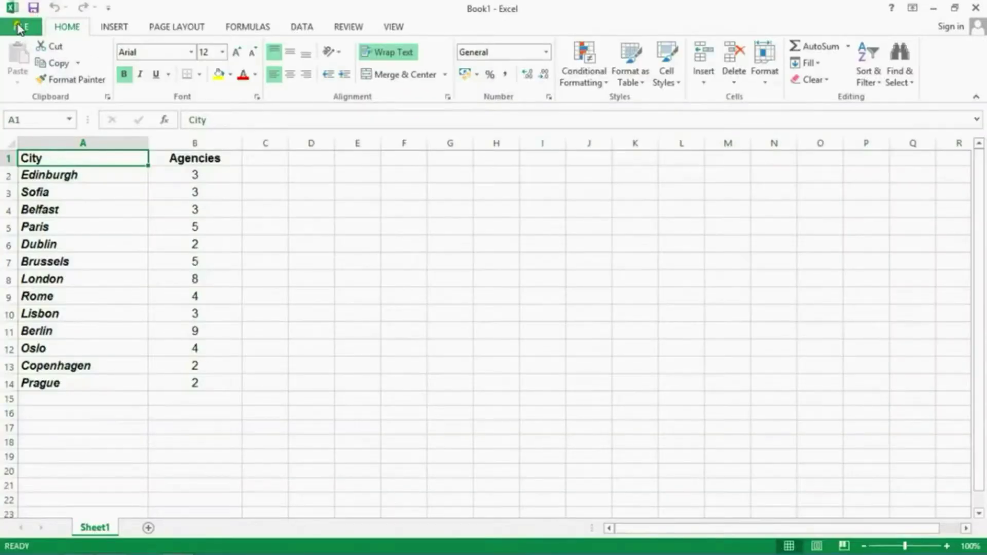
pyautogui.click(20, 27)
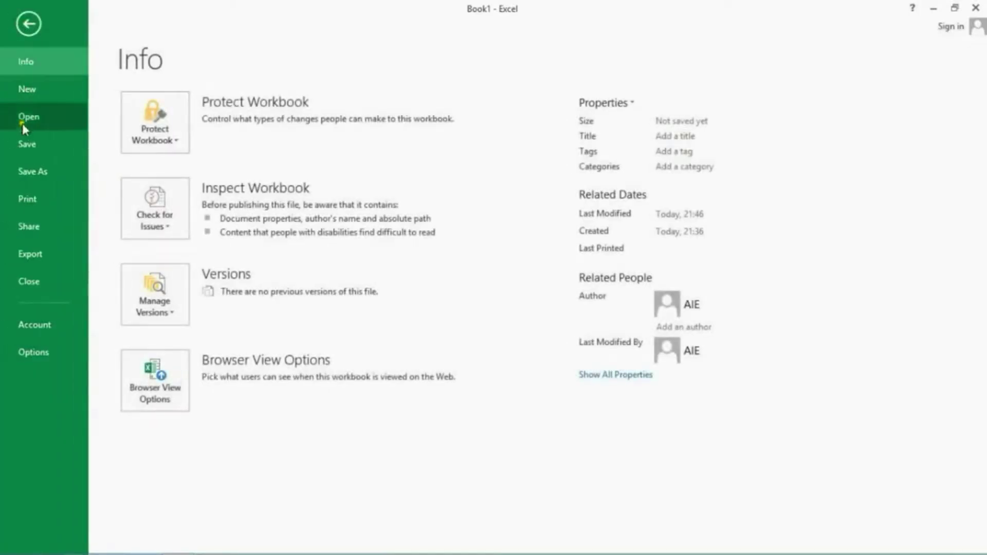
pyautogui.click(24, 144)
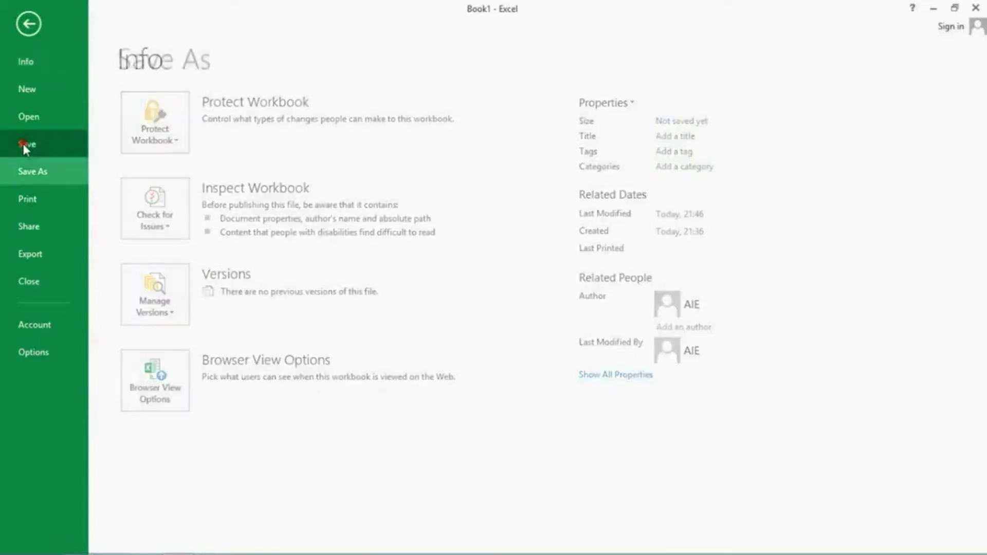
pyautogui.click(25, 23)
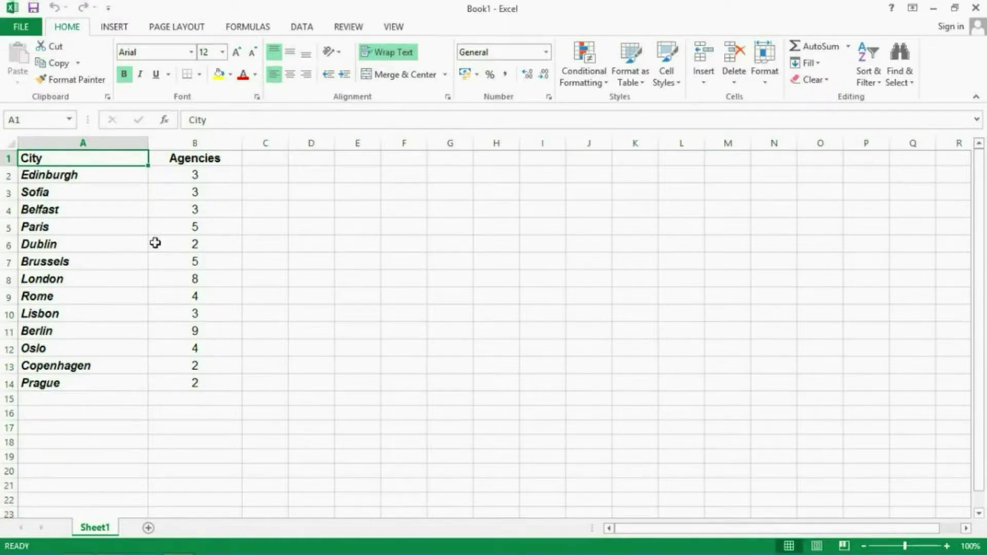
pyautogui.hotkey('ctrl', 's')
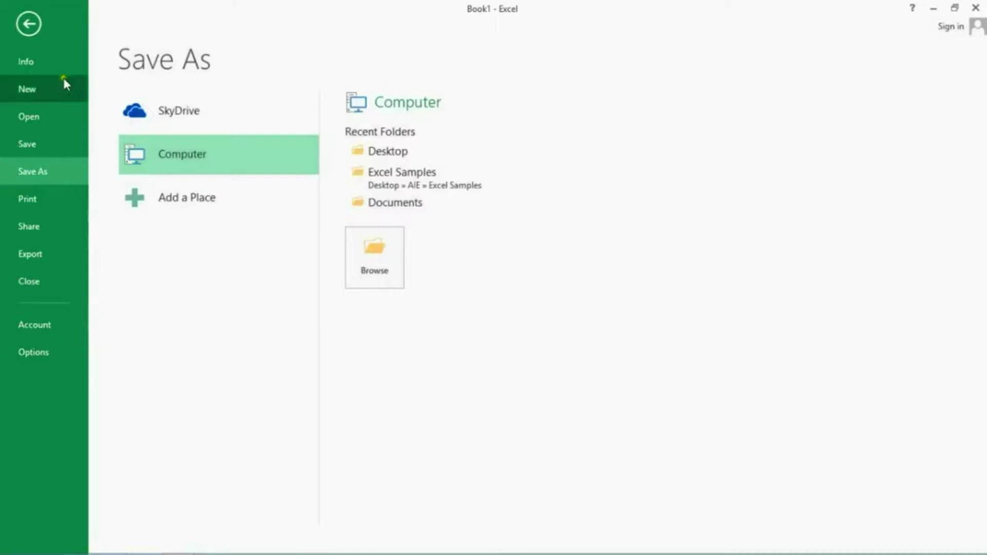
pyautogui.click(29, 26)
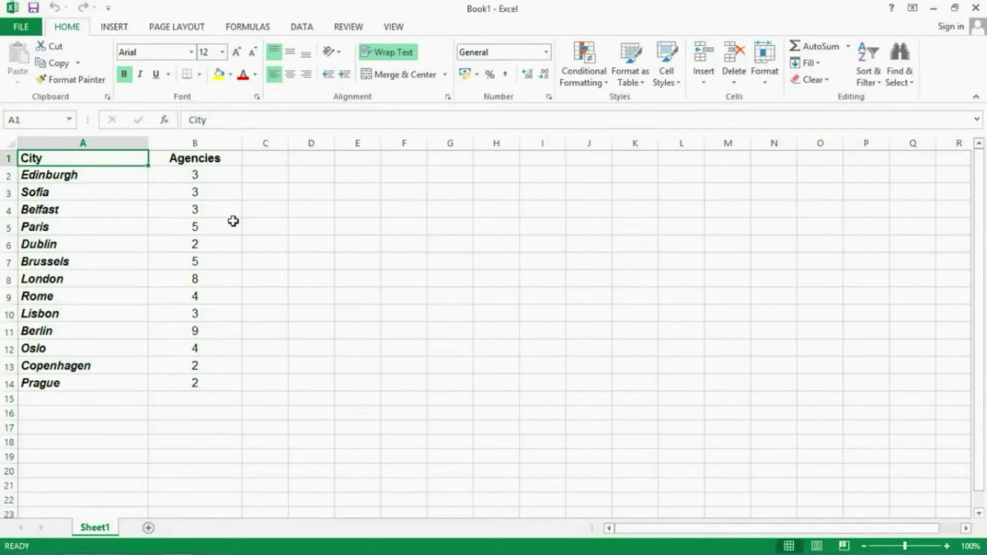
pyautogui.press('F12')
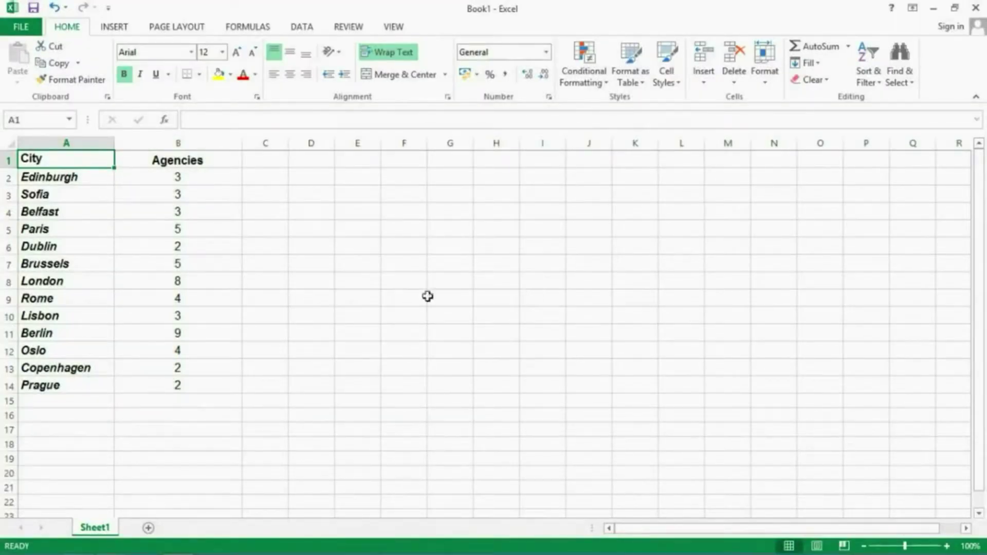
# - Start saving the workbook to the Desktop under the file name Agencies
pyautogui.click(20, 26)
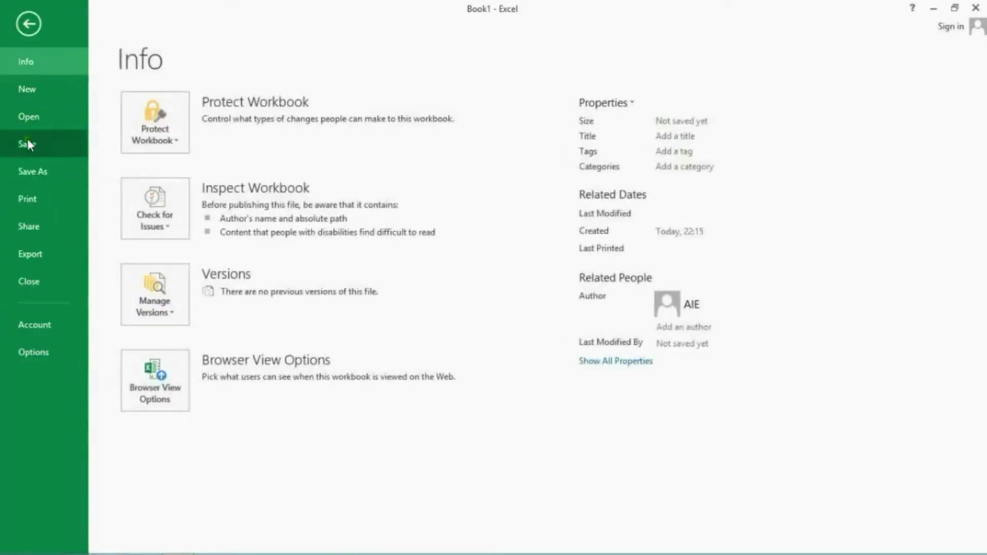
pyautogui.click(27, 137)
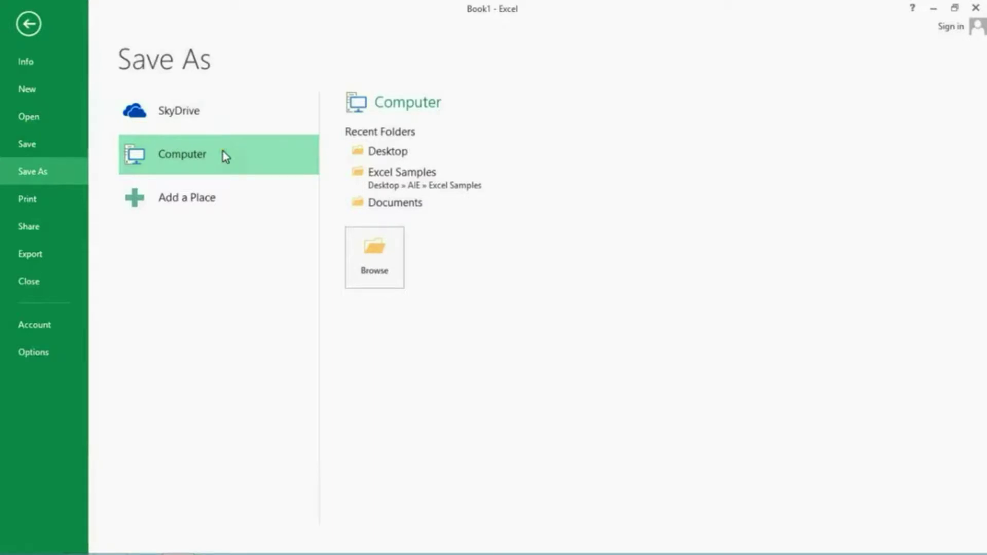
pyautogui.click(375, 253)
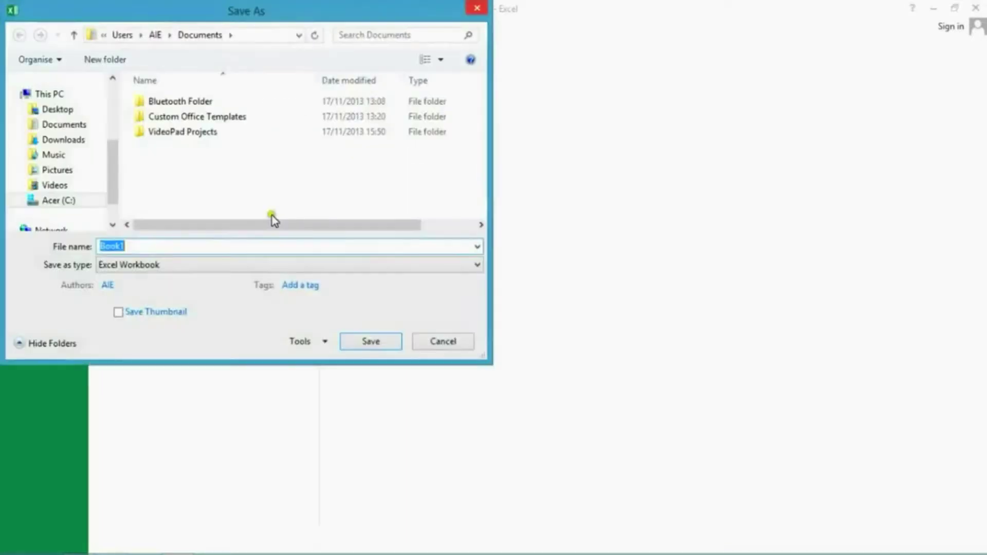
pyautogui.click(63, 111)
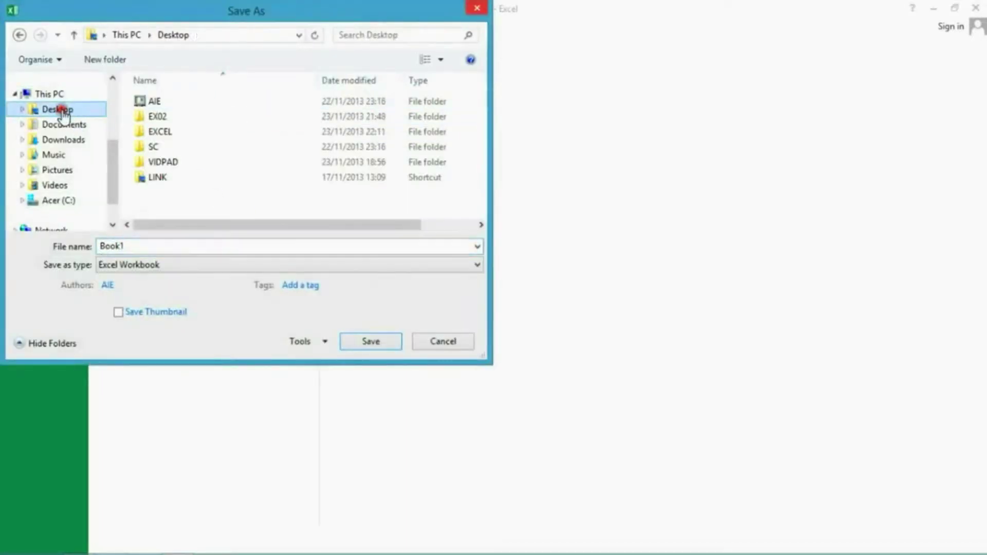
pyautogui.click(138, 248)
pyautogui.doubleClick(137, 248)
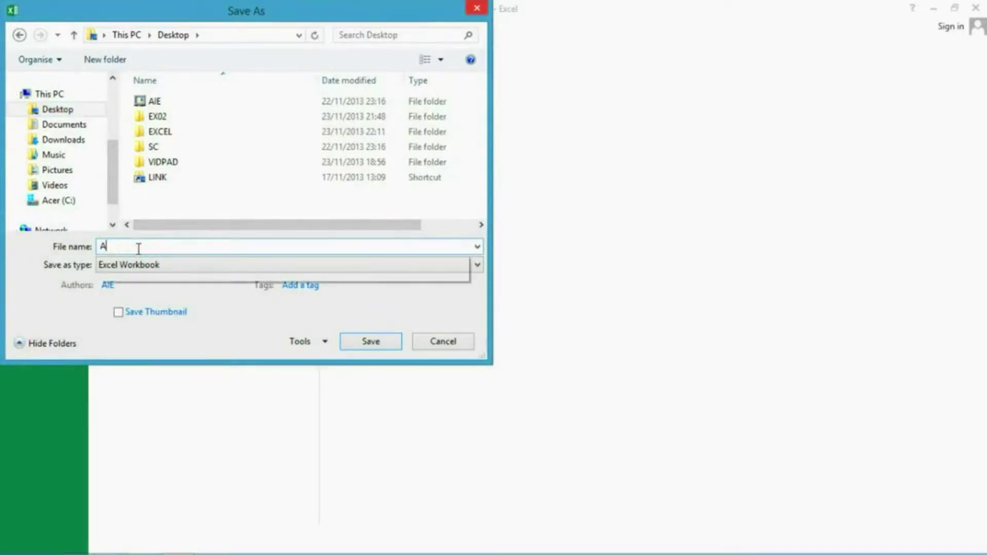
pyautogui.write('Agenc')
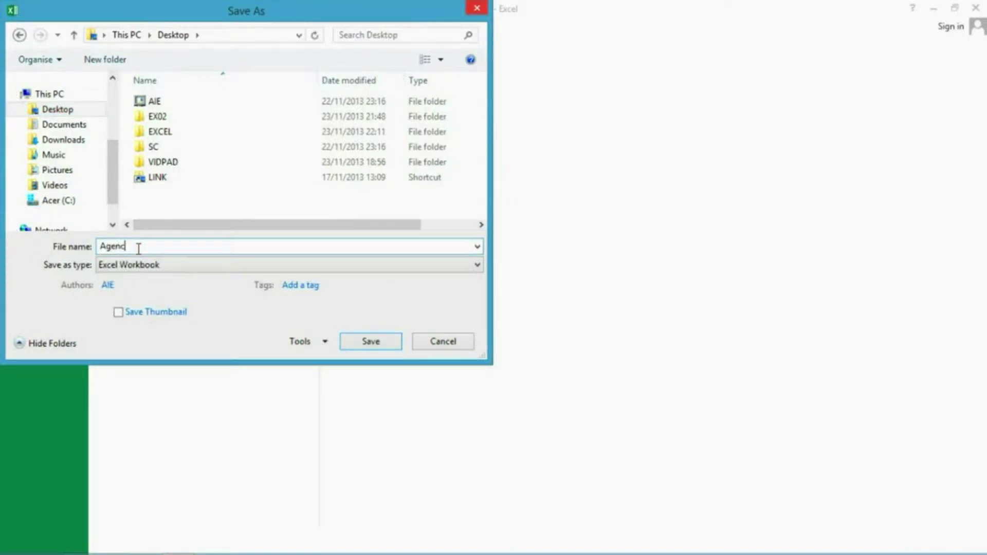
pyautogui.write('ies')
# - Review the available file types, save the workbook as an Excel Workbook, and check the Agencies file on the desktop
pyautogui.click(304, 271)
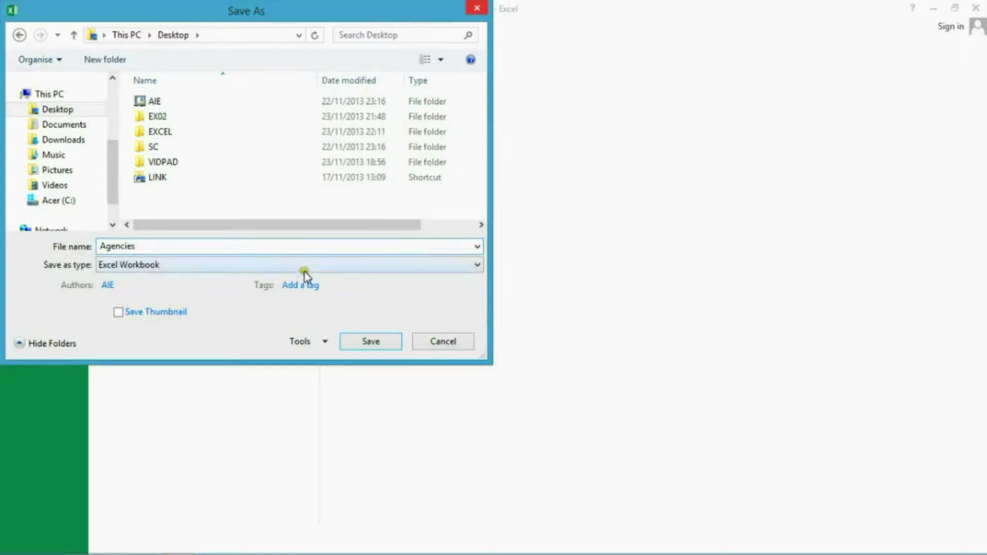
pyautogui.click(477, 264)
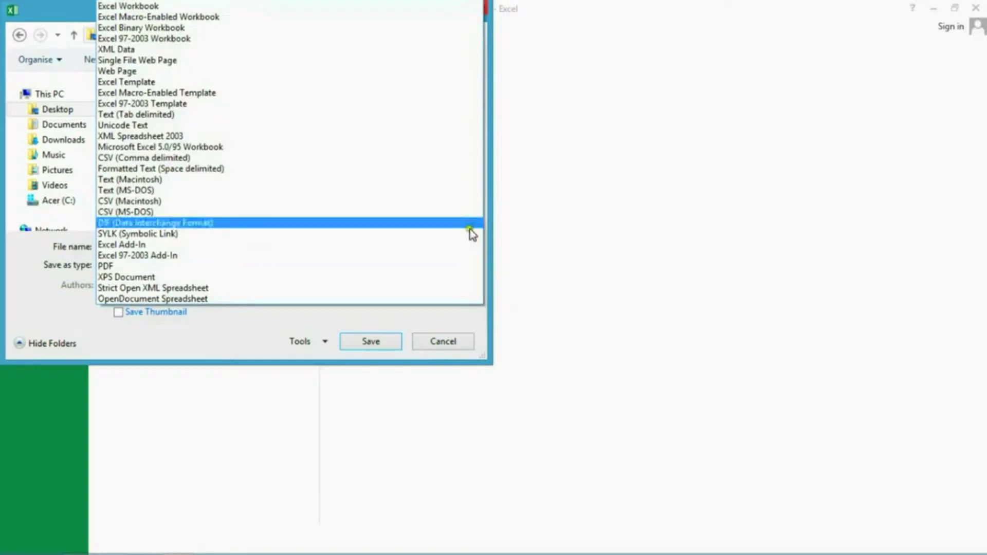
pyautogui.click(371, 9)
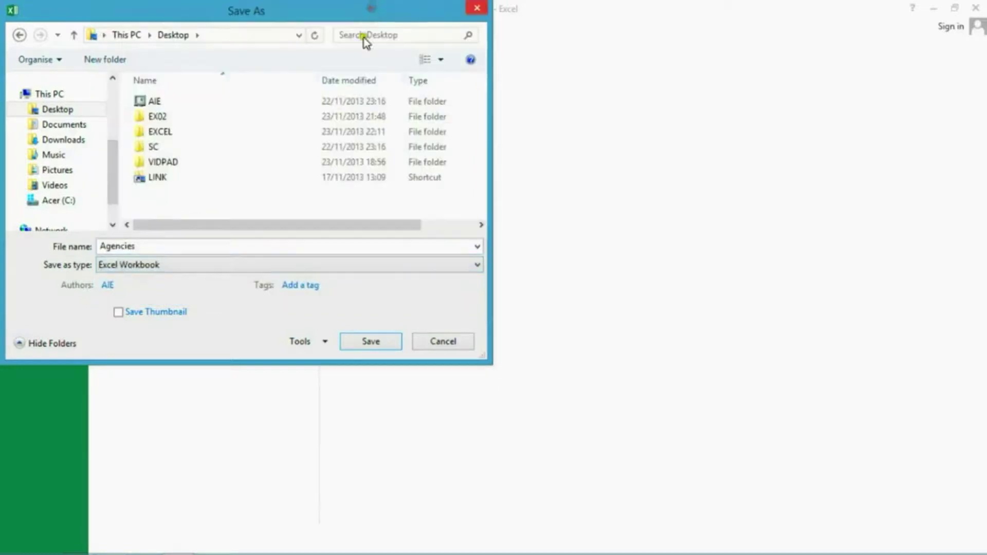
pyautogui.click(378, 344)
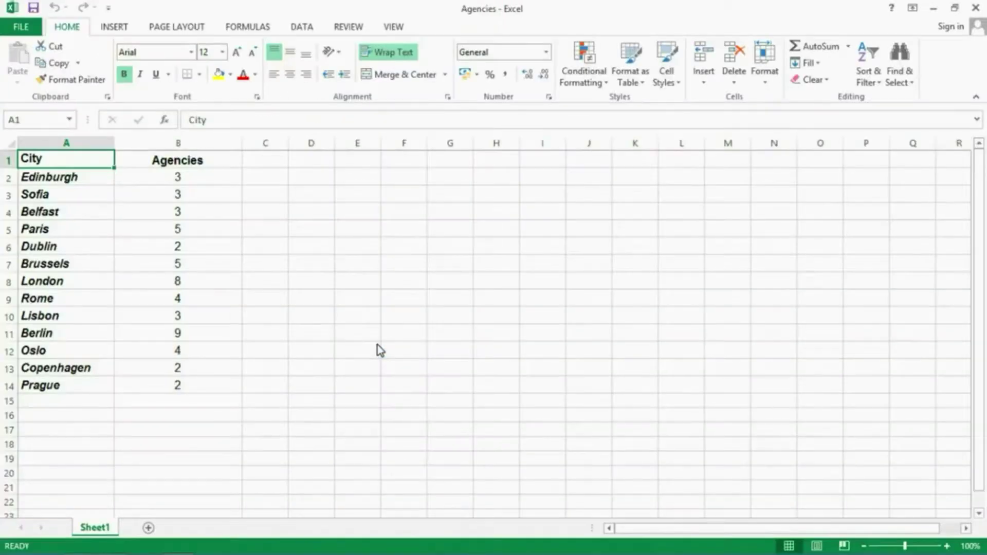
pyautogui.click(932, 8)
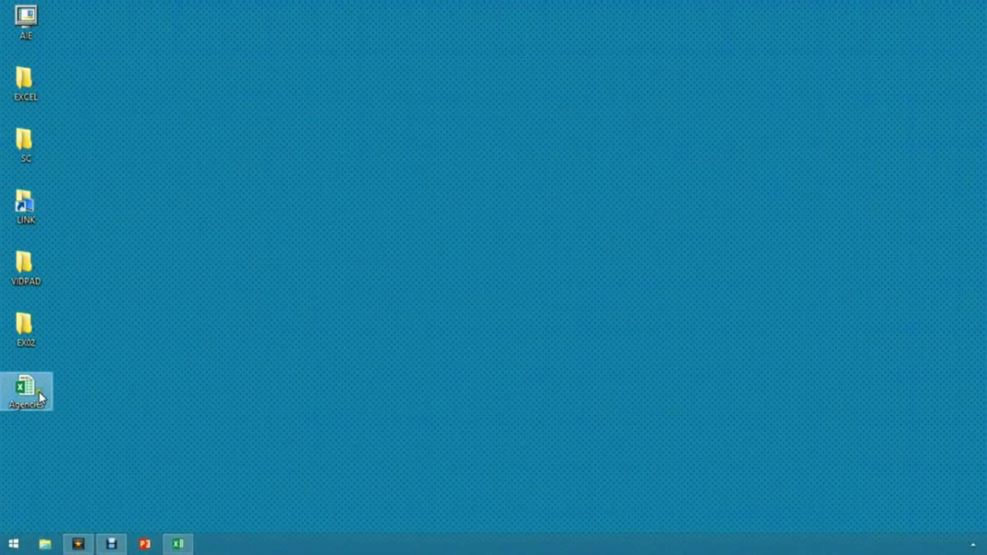
pyautogui.moveTo(40, 399); pyautogui.dragTo(293, 265)
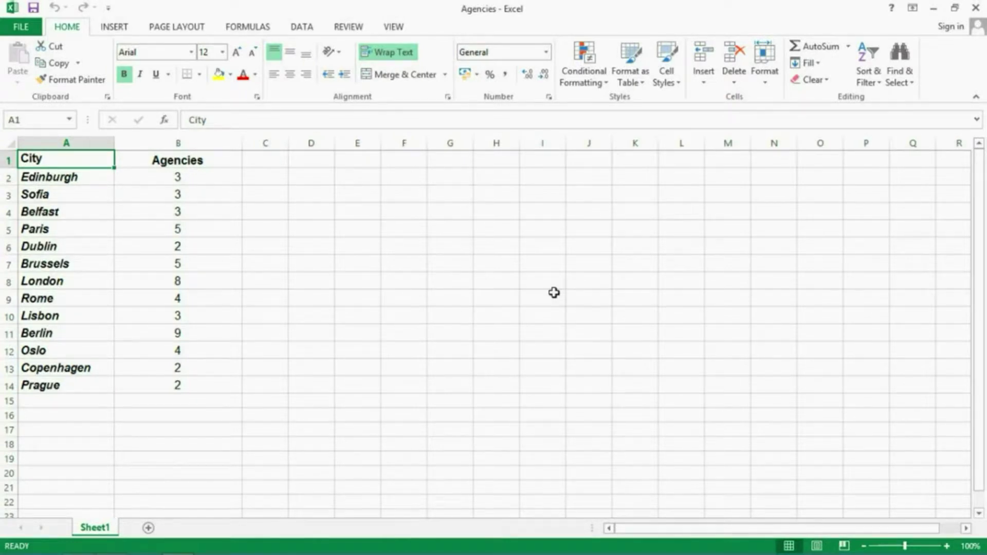
# - Examine Excel's options for saving workbooks, including the AutoRecover file location, and close the options
pyautogui.click(21, 27)
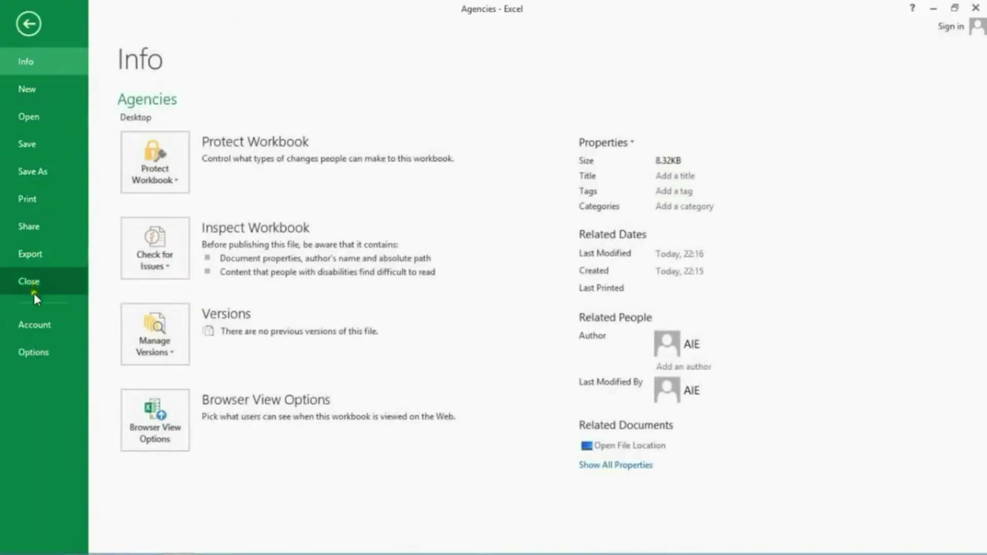
pyautogui.click(34, 352)
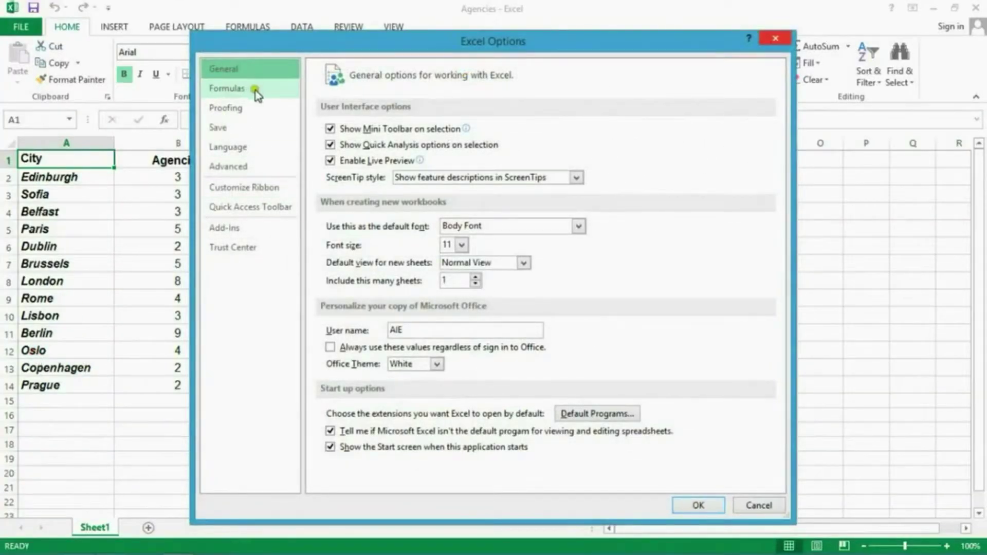
pyautogui.click(229, 132)
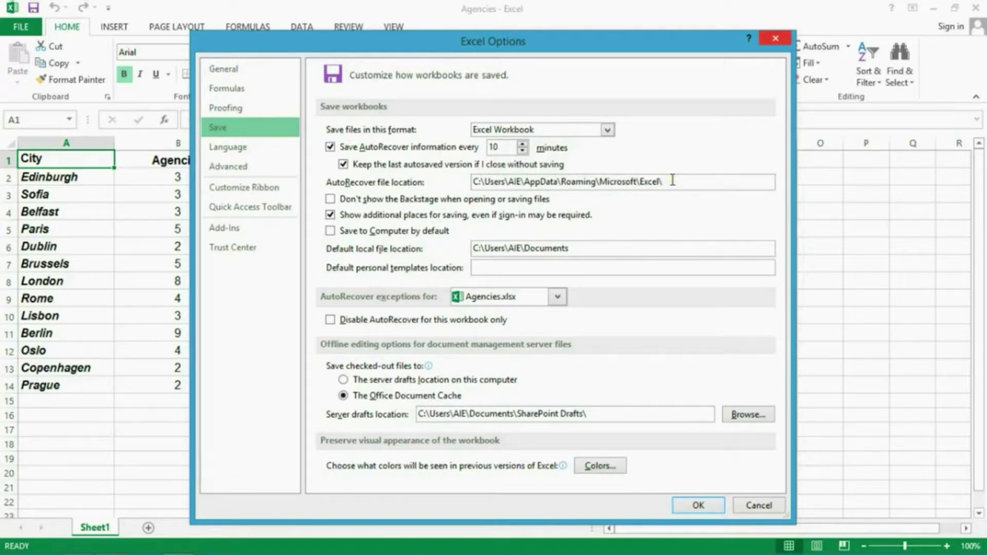
pyautogui.moveTo(672, 181); pyautogui.dragTo(446, 183)
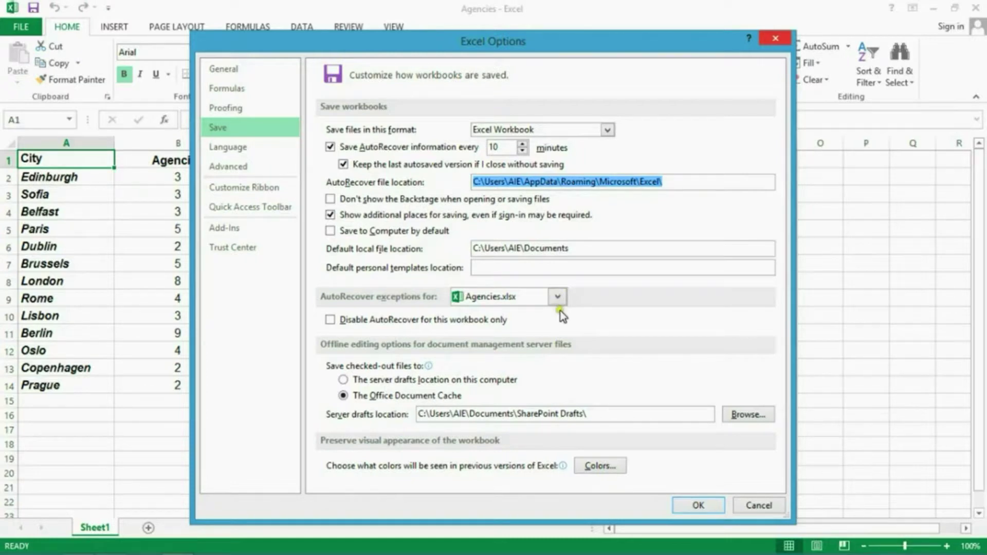
pyautogui.click(698, 507)
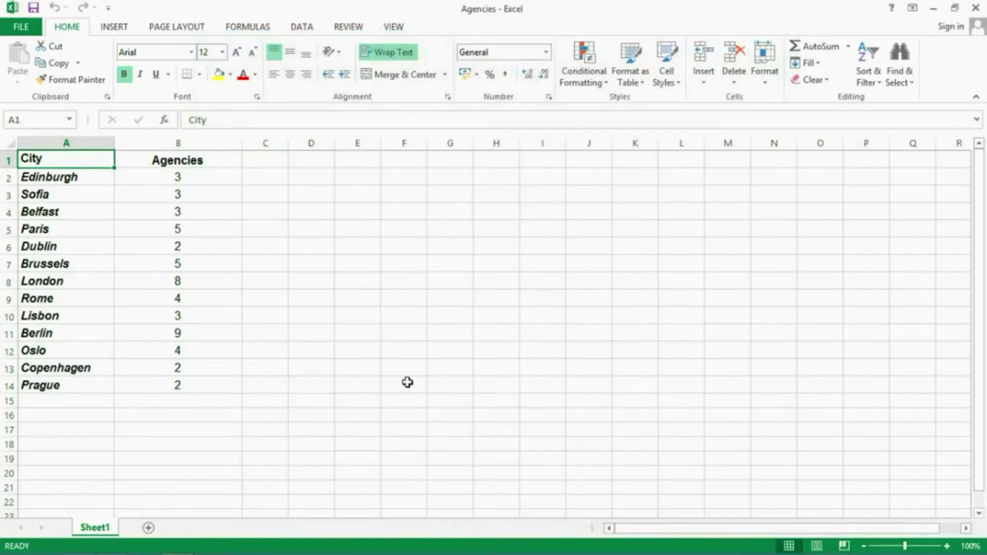
# - Save the Agencies workbook, and close Excel while saving the pending changes
pyautogui.click(34, 9)
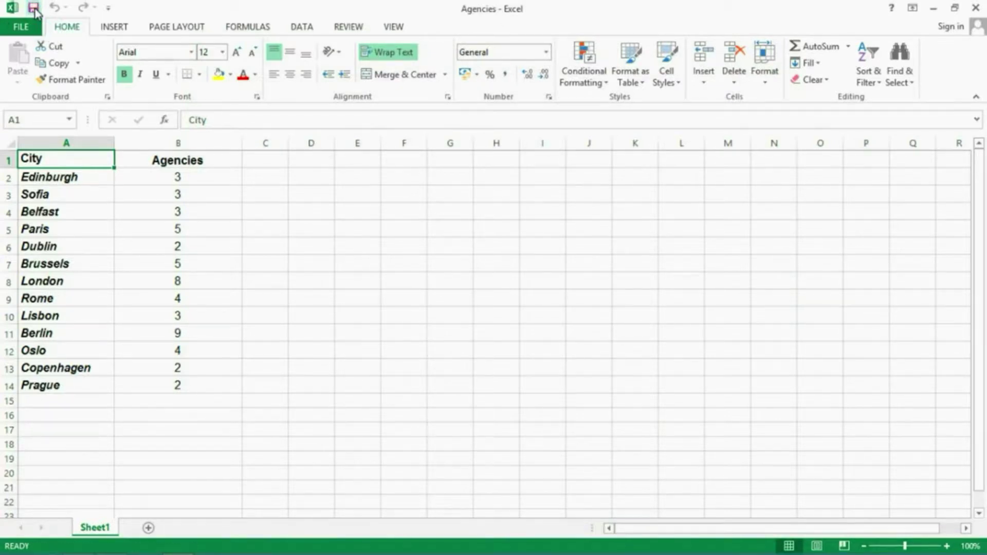
pyautogui.click(289, 240)
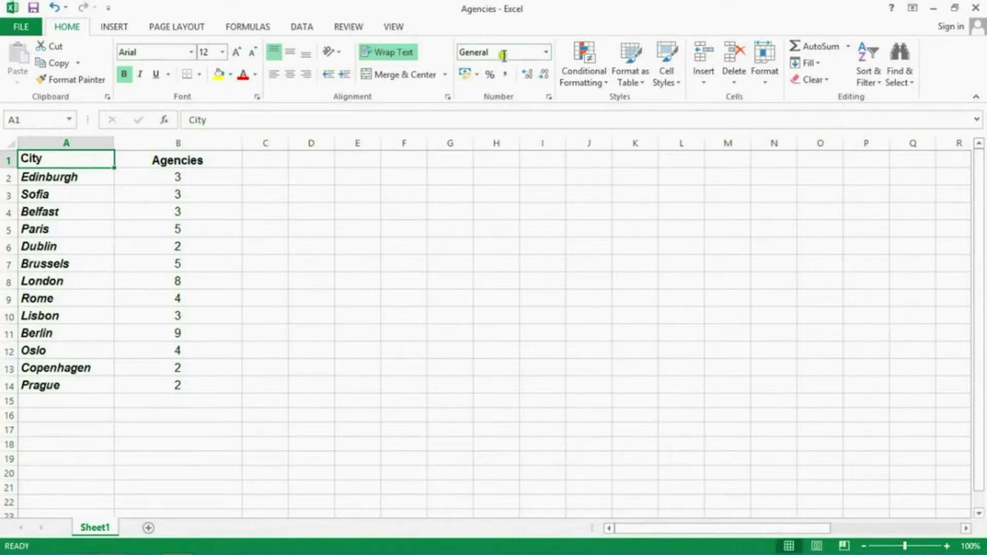
pyautogui.click(976, 8)
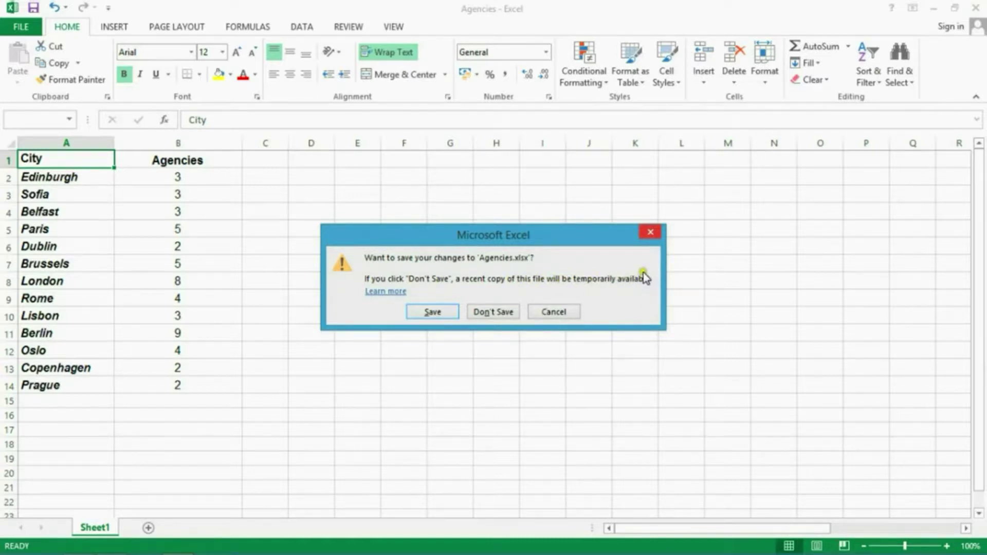
pyautogui.click(449, 311)
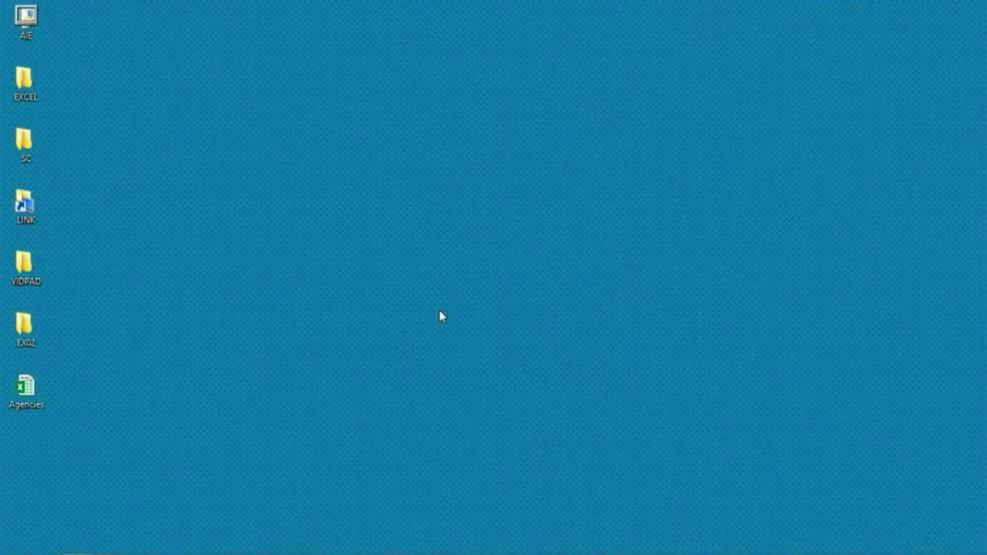
# - Open the Agencies workbook from the desktop and close it while leaving Excel running
pyautogui.doubleClick(31, 386)
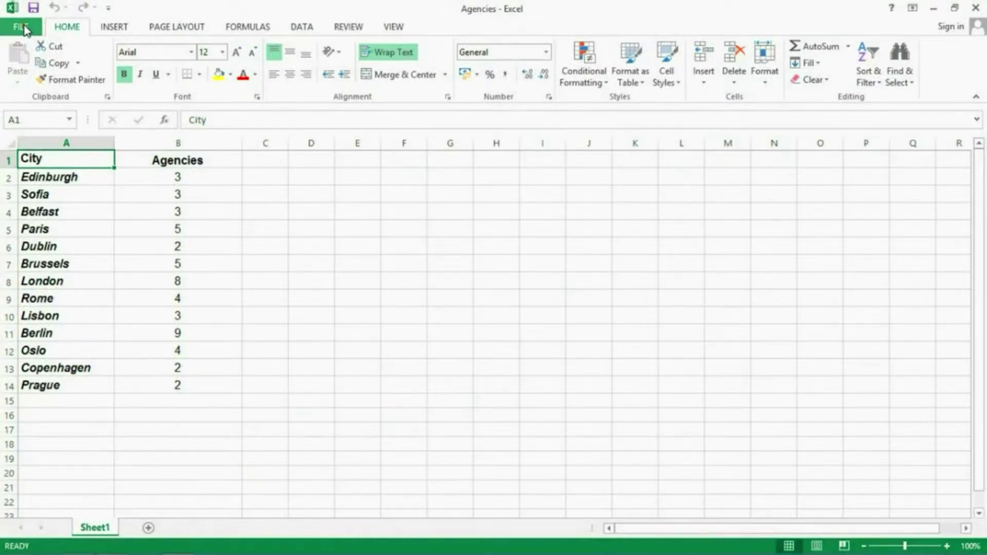
pyautogui.click(22, 27)
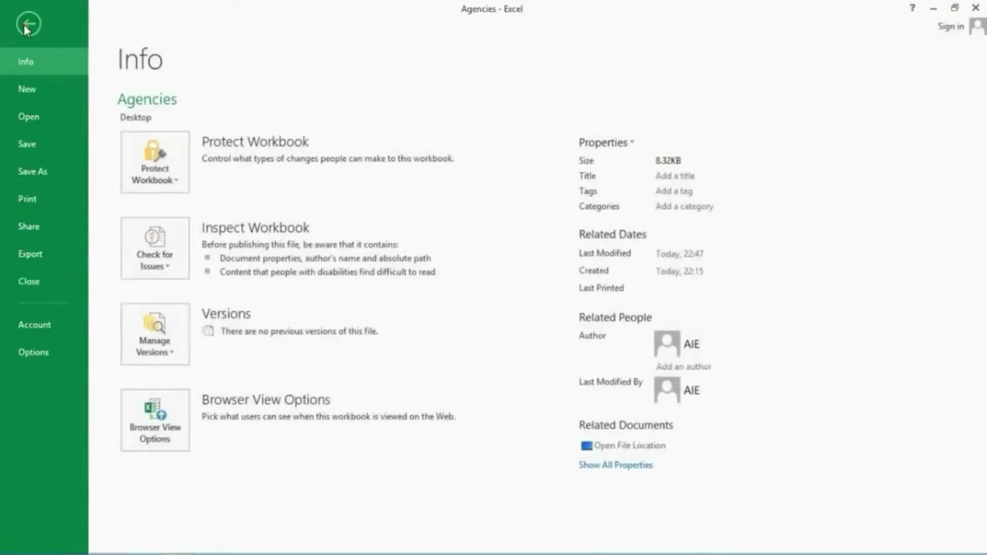
pyautogui.click(41, 274)
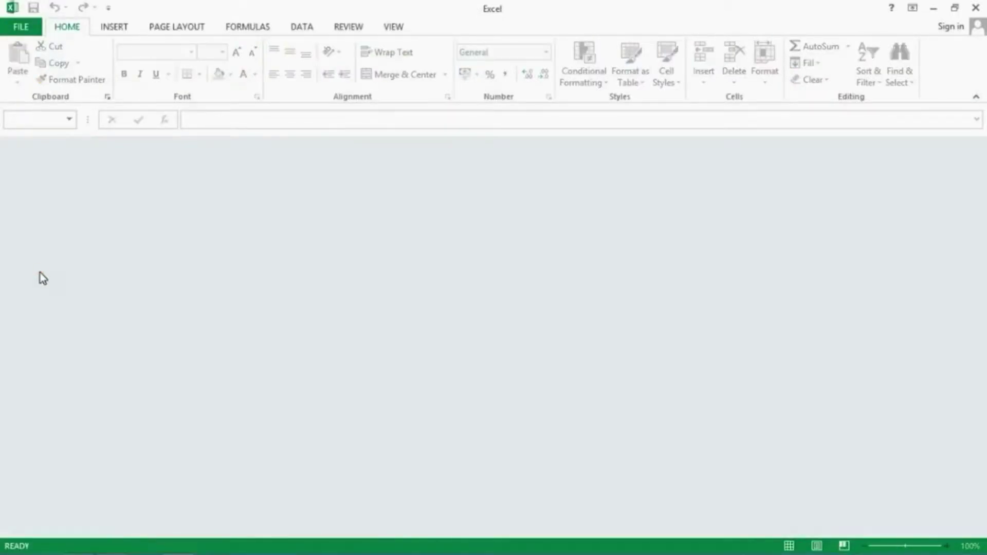
# - Reopen the Agencies workbook from the list of recent workbooks
pyautogui.click(21, 27)
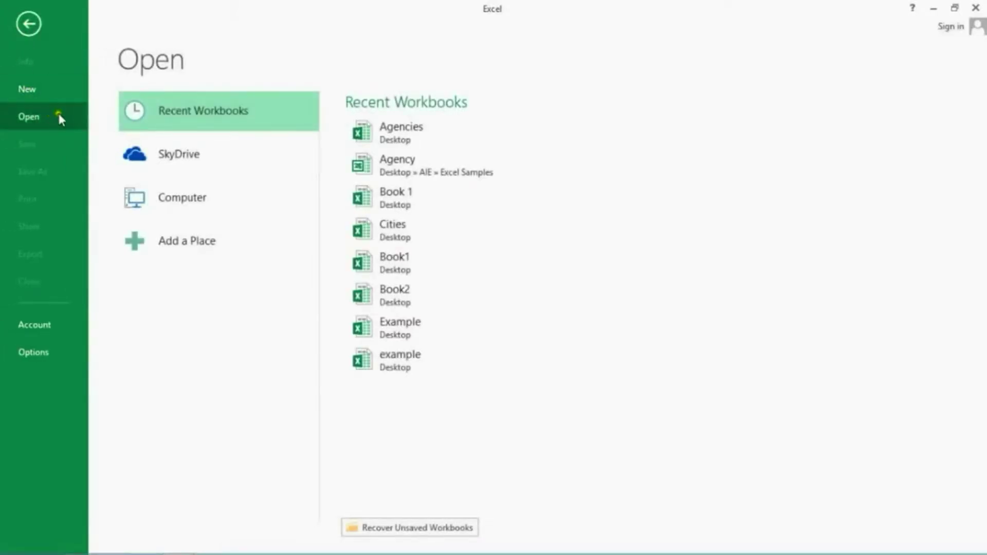
pyautogui.click(403, 128)
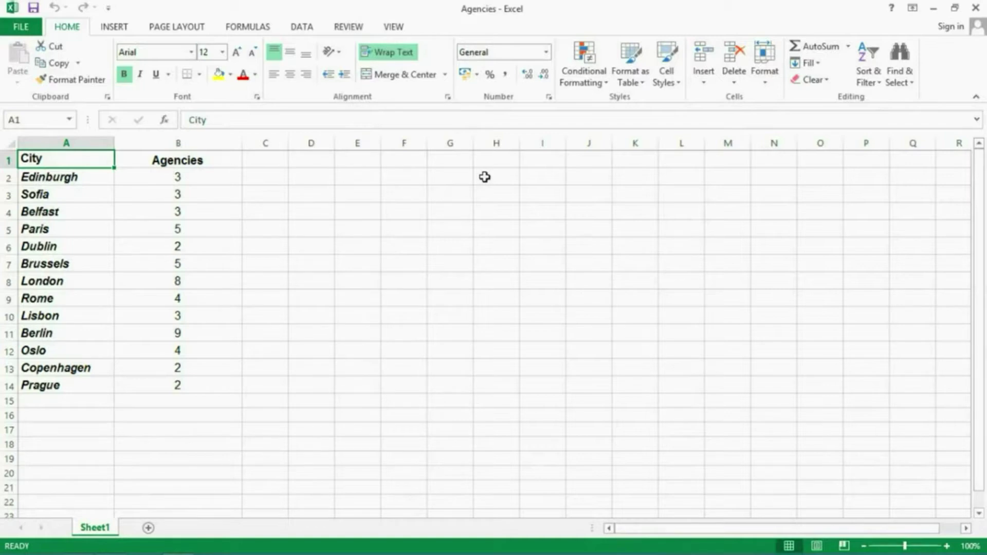
# - Close Excel entirely, and reopen the Agencies workbook from the desktop
pyautogui.press('alt')
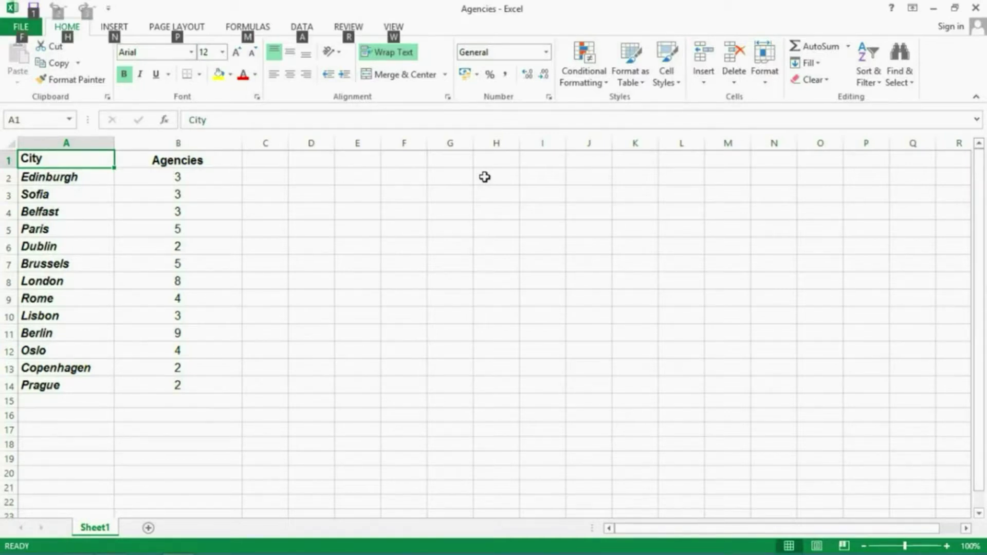
pyautogui.hotkey('alt', 'F4')
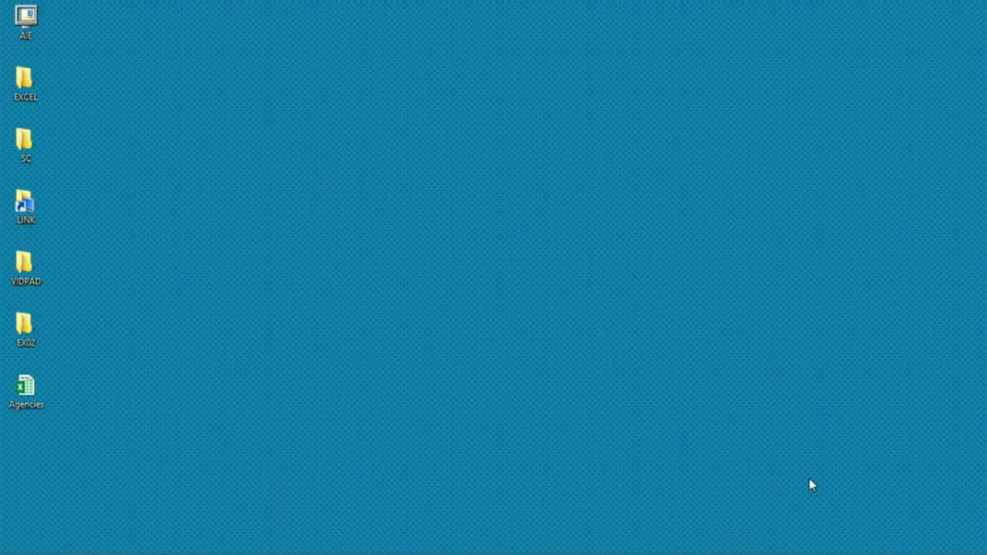
pyautogui.doubleClick(22, 390)
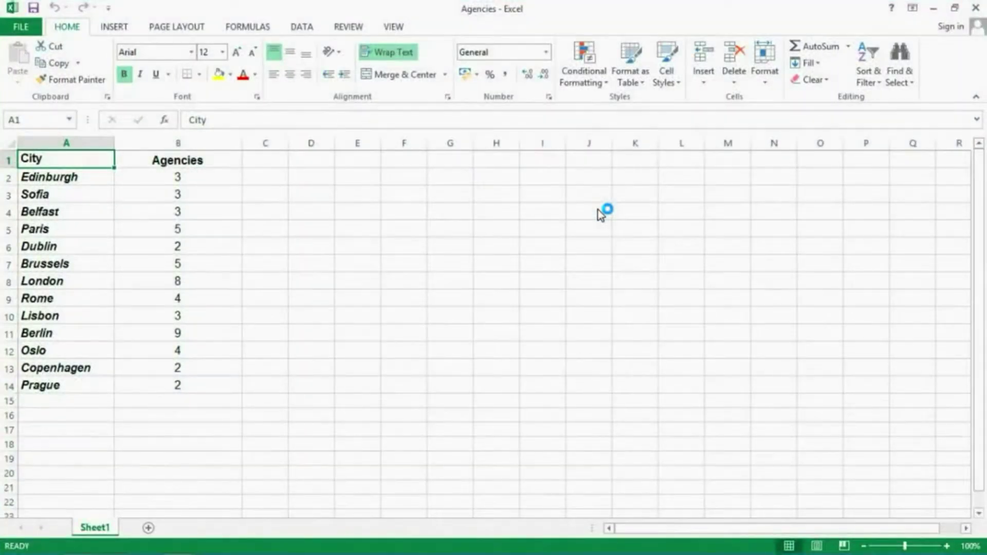
# - Close the Agencies workbook while leaving Excel running, and browse the computer for a workbook to open
pyautogui.click(18, 28)
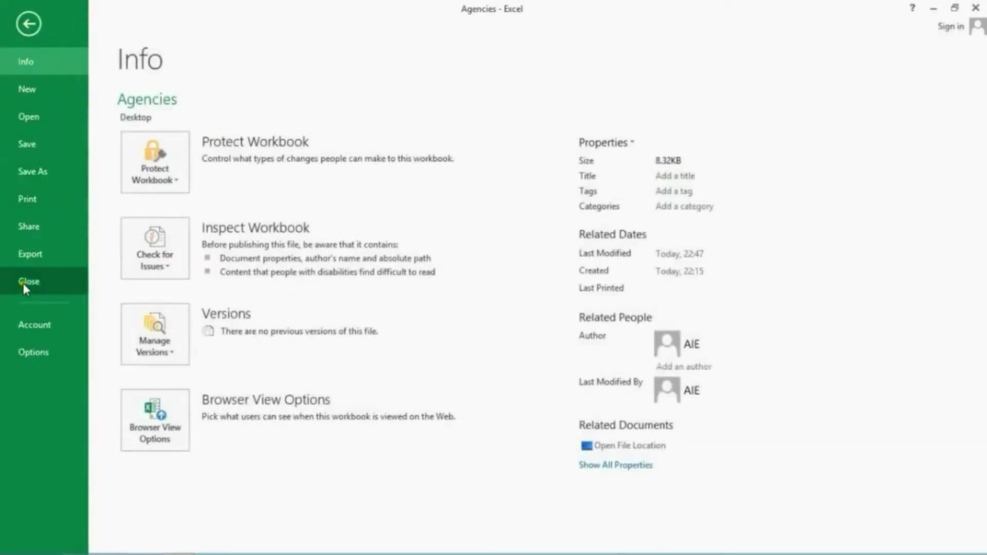
pyautogui.click(24, 281)
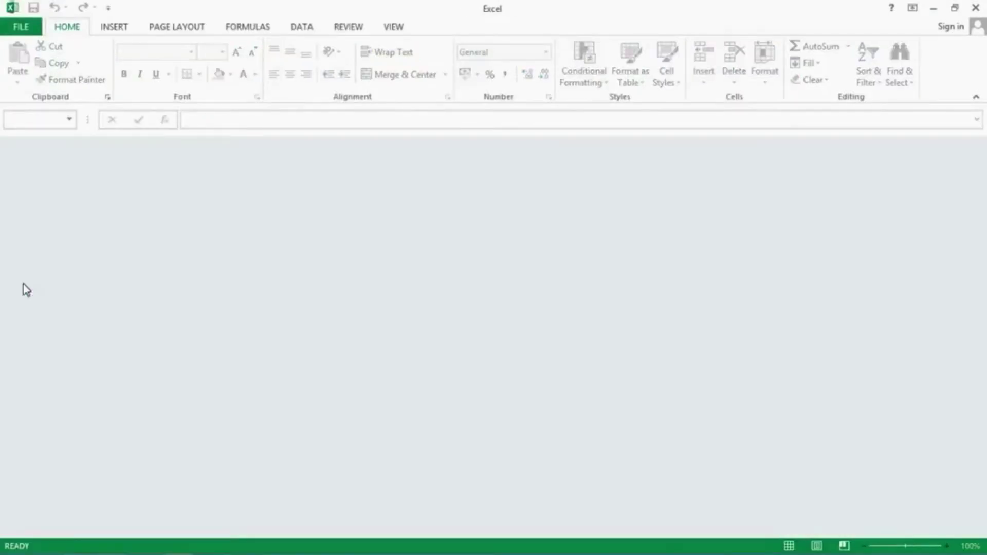
pyautogui.click(24, 28)
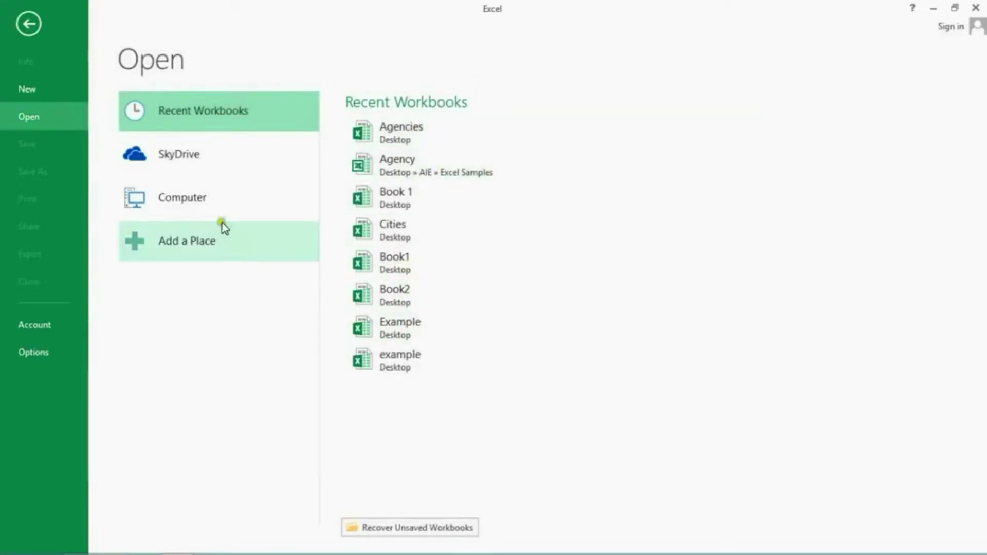
pyautogui.click(196, 201)
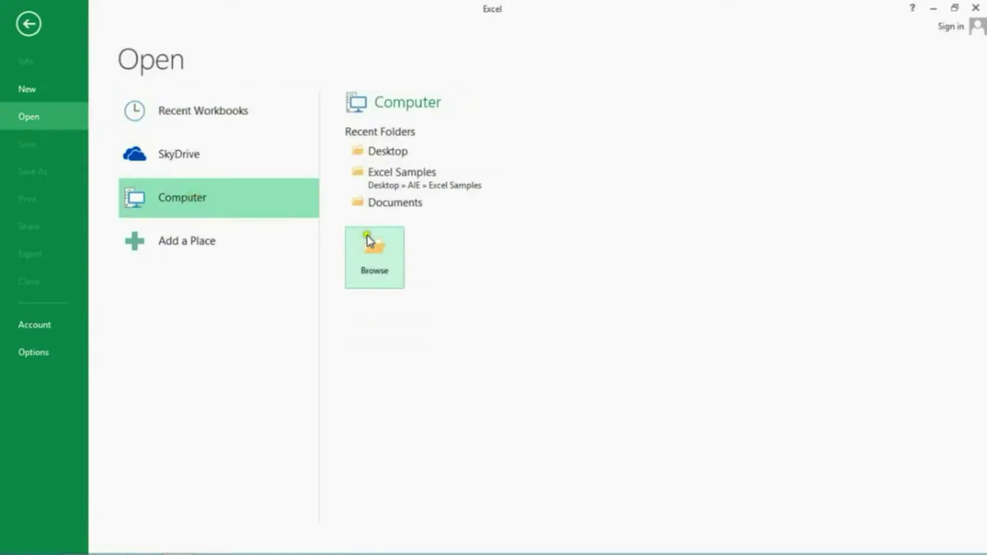
pyautogui.click(380, 233)
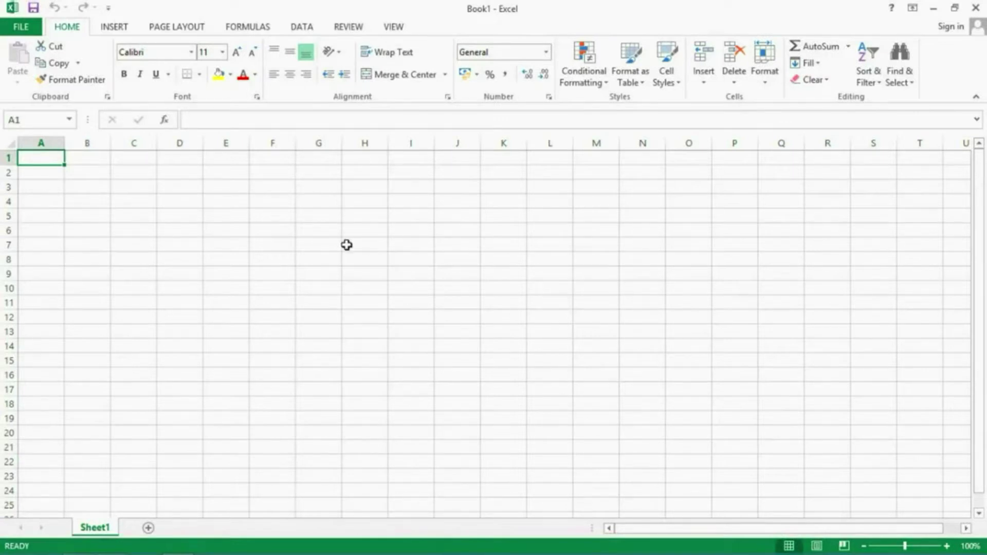
# - Select cells G6, E4 and B14 one after another in the blank Book1 worksheet
pyautogui.click(326, 236)
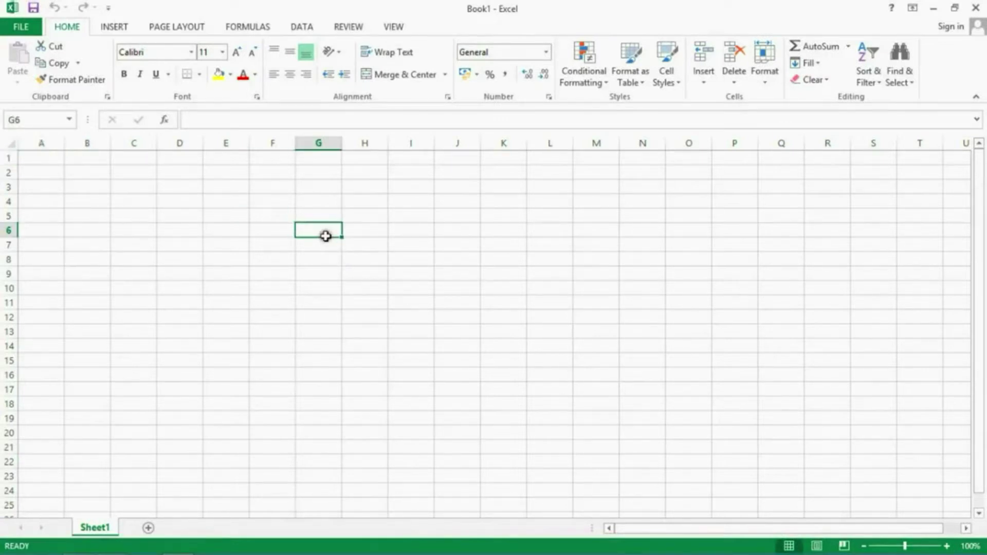
pyautogui.click(227, 198)
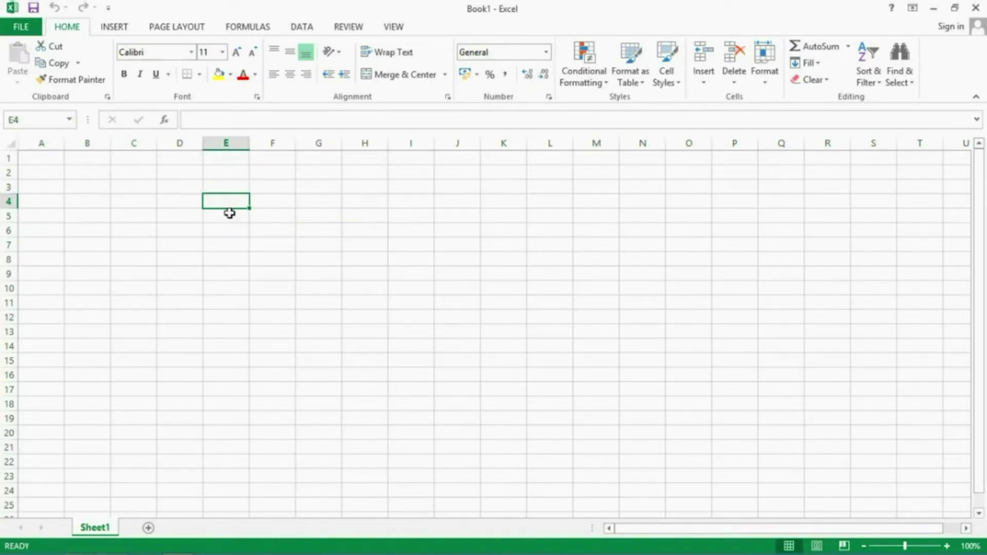
pyautogui.click(86, 349)
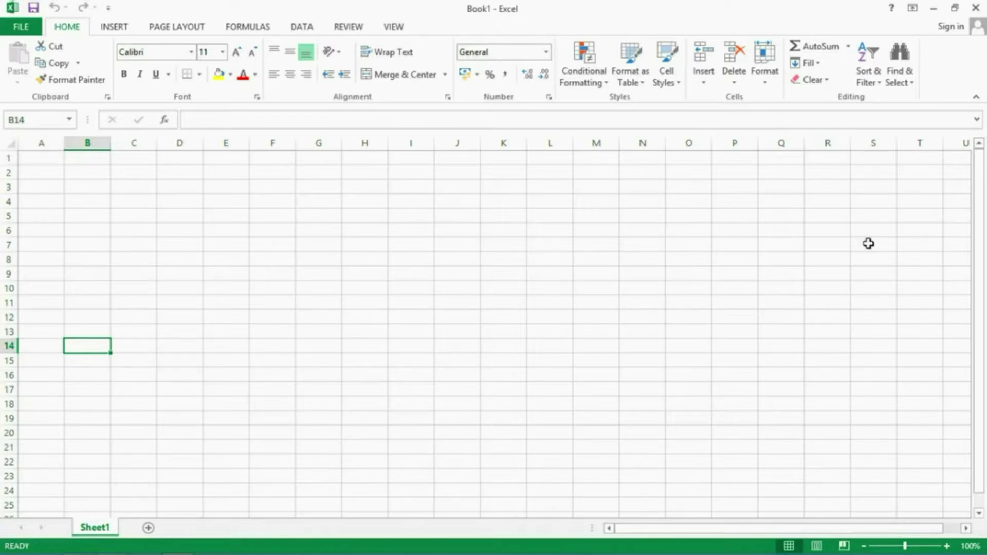
# - Use the Go To command to make J4 the active cell
pyautogui.click(907, 72)
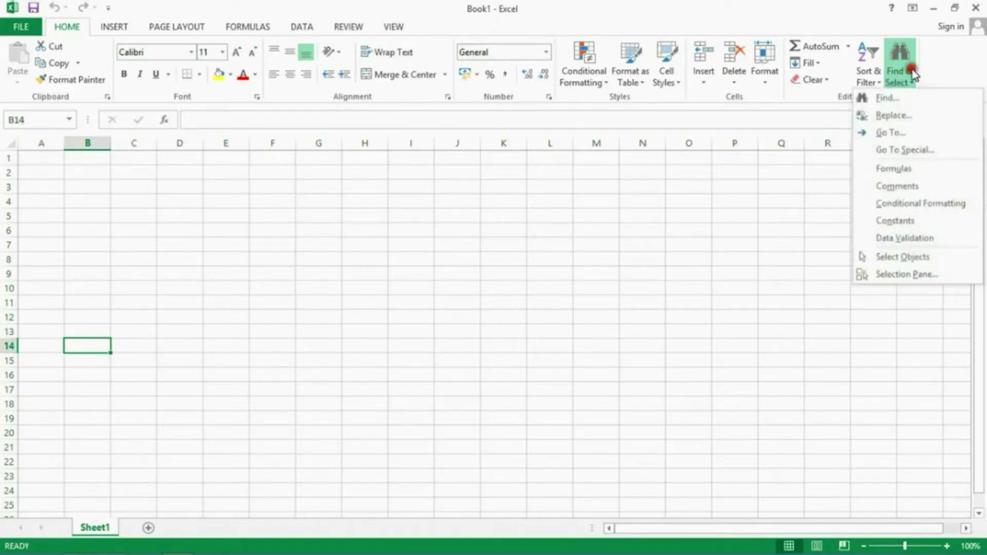
pyautogui.click(896, 134)
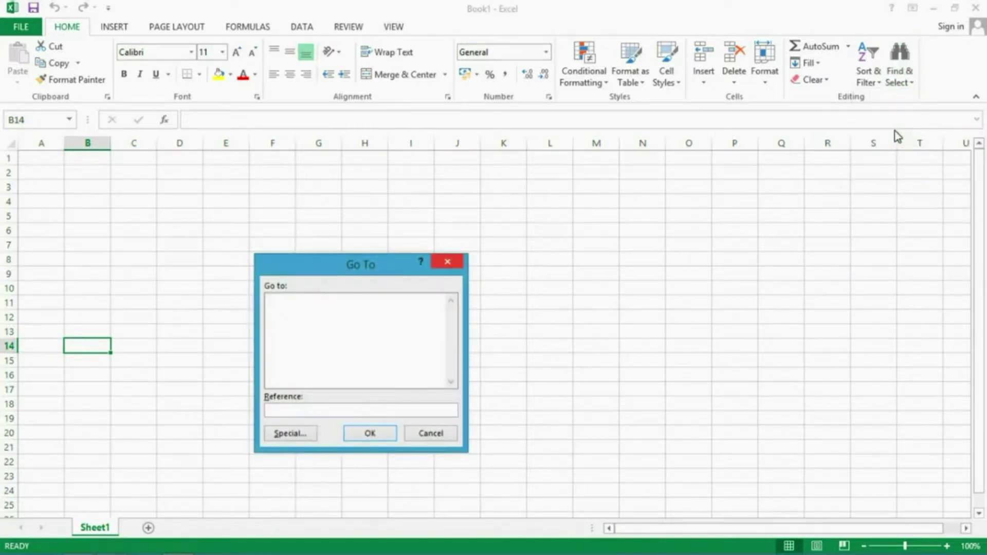
pyautogui.write('j4')
pyautogui.click(377, 433)
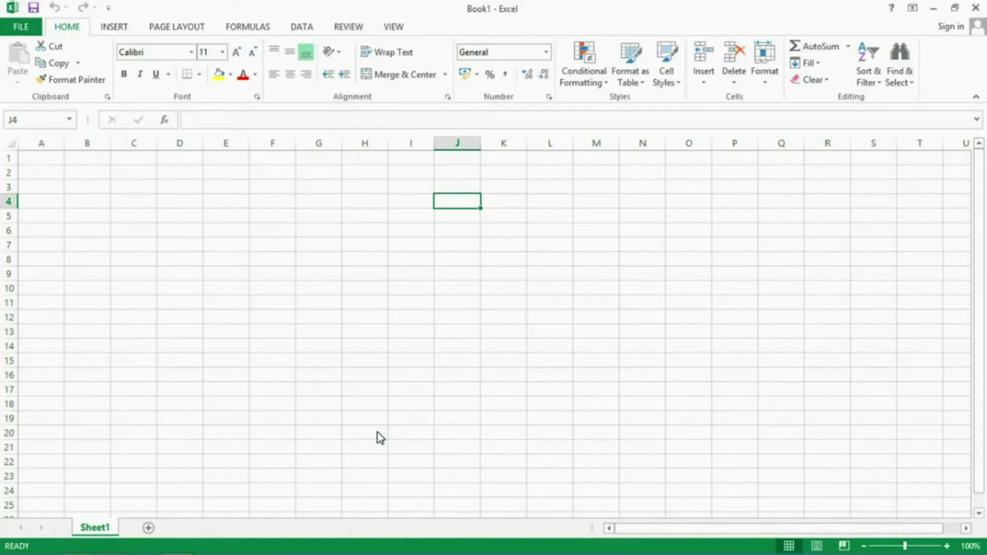
# - Move the active cell one cell at a time along row 4 to A4, and up column A to A1
pyautogui.press('Left')
pyautogui.press('Left')
pyautogui.press('Left')
pyautogui.press('Left')
pyautogui.press('Left')
pyautogui.press('Left')
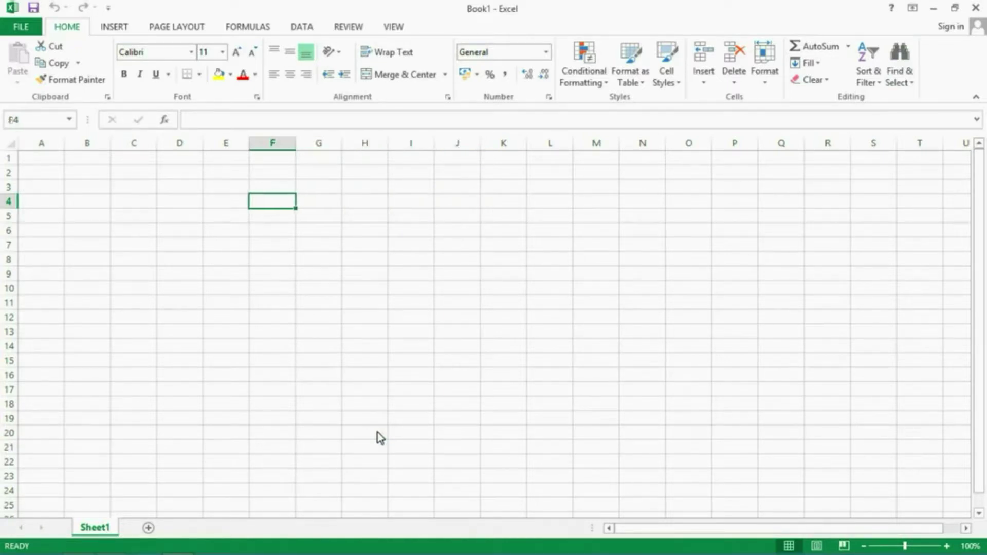
pyautogui.press('Left')
pyautogui.press('Left')
pyautogui.press('Left')
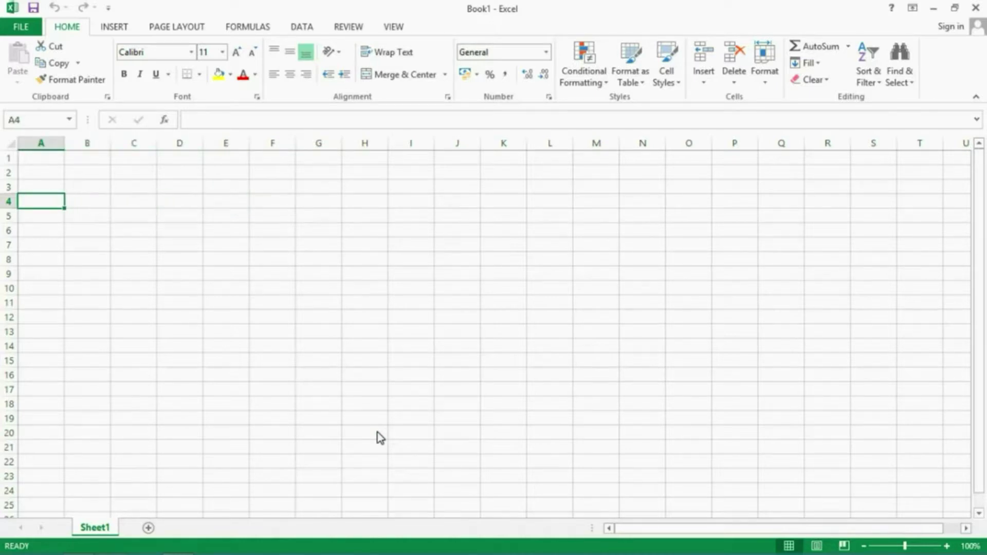
pyautogui.press('Up')
pyautogui.press('Up')
pyautogui.press('Up')
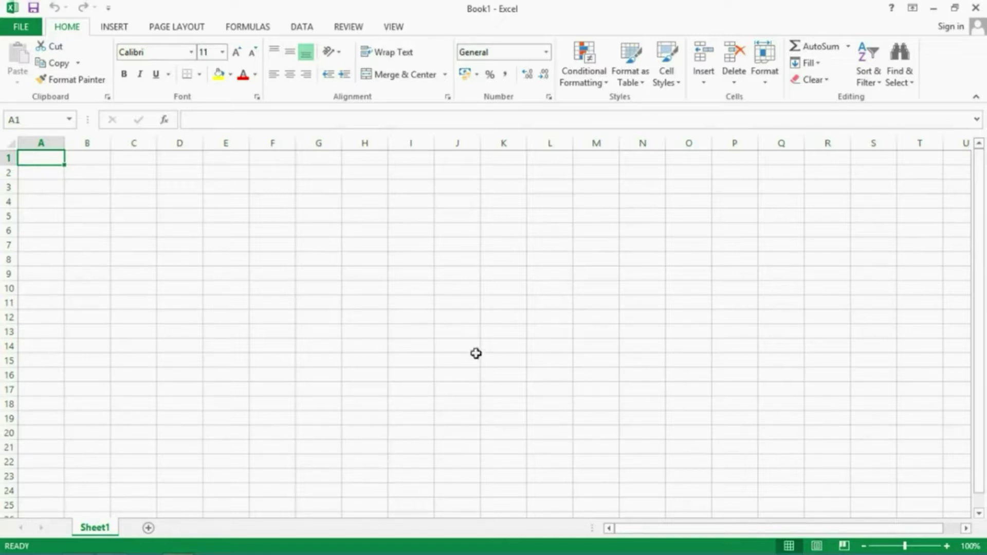
# - Select cell K14 and jump straight back to cell A1
pyautogui.click(509, 346)
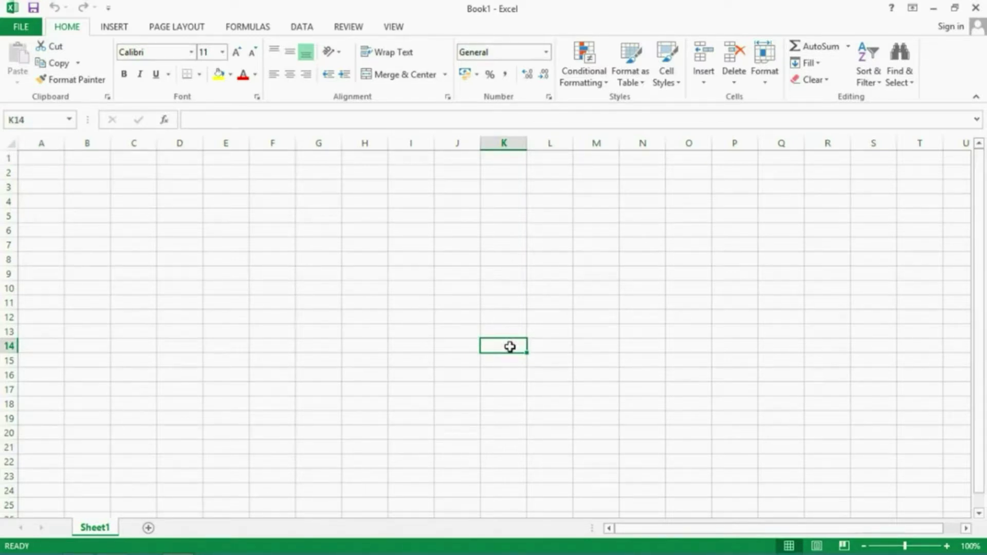
pyautogui.hotkey('ctrl', 'Home')
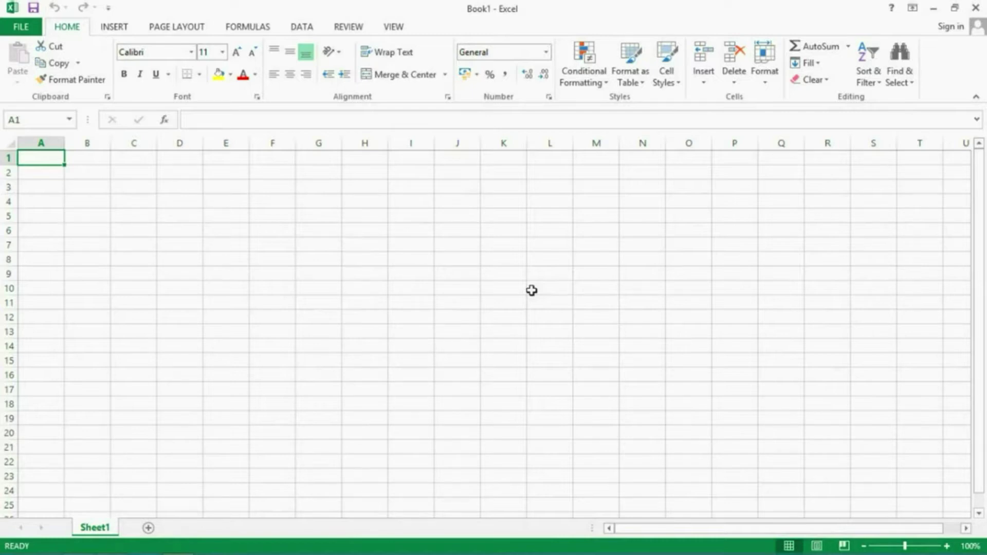
# - Move the active cell along row 1 as far as column FY, and jump back to cell A1
pyautogui.press('Right')
pyautogui.press('Right')
pyautogui.press('Right')
pyautogui.press('Right')
pyautogui.press('Right')
pyautogui.press('Right')
pyautogui.press('Right')
pyautogui.press('Right')
pyautogui.press('Right')
pyautogui.press('Right')
pyautogui.press('Right')
pyautogui.press('Right')
pyautogui.press('Right')
pyautogui.press('Right')
pyautogui.press('Right')
pyautogui.press('Right')
pyautogui.press('Right')
pyautogui.press('Right')
pyautogui.press('Right')
pyautogui.press('Right')
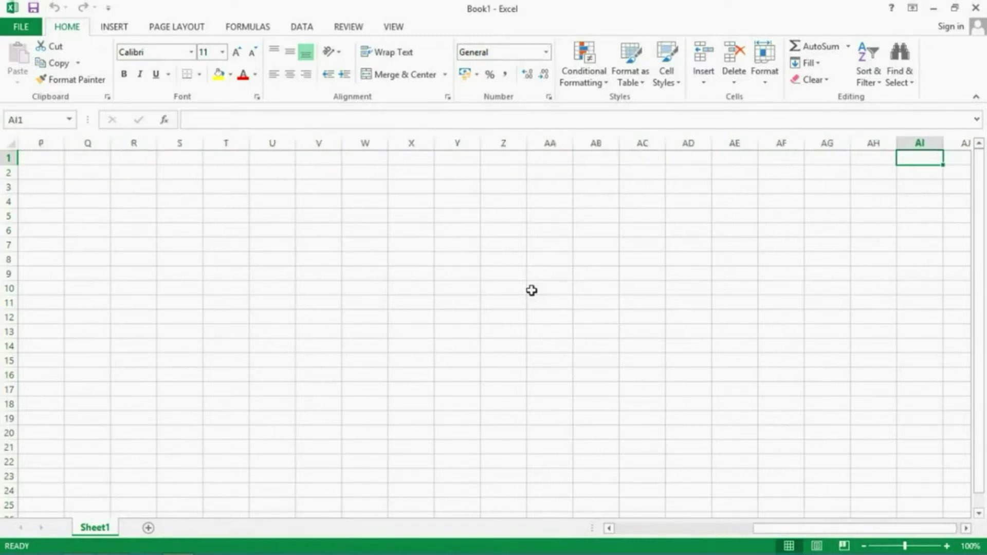
pyautogui.press('Right')
pyautogui.press('Right')
pyautogui.press('Right')
pyautogui.press('Right')
pyautogui.press('Right')
pyautogui.press('Right')
pyautogui.press('Right')
pyautogui.press('Right')
pyautogui.press('Right')
pyautogui.press('Right')
pyautogui.press('Right')
pyautogui.press('Right')
pyautogui.press('Right')
pyautogui.press('Right')
pyautogui.press('Right')
pyautogui.press('Right')
pyautogui.press('Right')
pyautogui.press('Right')
pyautogui.press('Right')
pyautogui.press('Right')
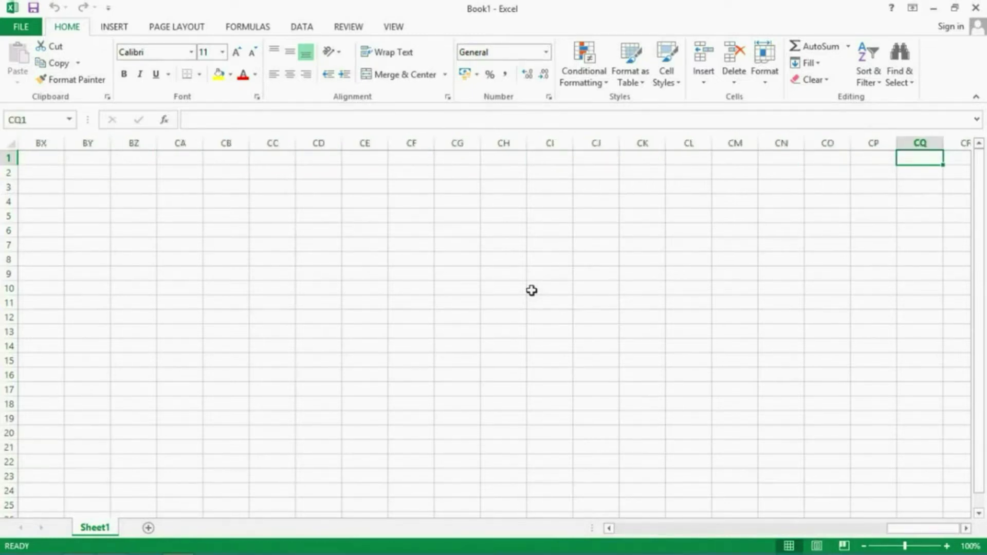
pyautogui.press('Right')
pyautogui.press('Right')
pyautogui.press('Right')
pyautogui.press('Right')
pyautogui.press('Right')
pyautogui.press('Right')
pyautogui.press('Right')
pyautogui.press('Right')
pyautogui.press('Right')
pyautogui.press('Right')
pyautogui.press('Right')
pyautogui.press('Right')
pyautogui.press('Right')
pyautogui.press('Right')
pyautogui.press('Right')
pyautogui.press('Right')
pyautogui.press('Right')
pyautogui.press('Right')
pyautogui.press('Right')
pyautogui.press('Right')
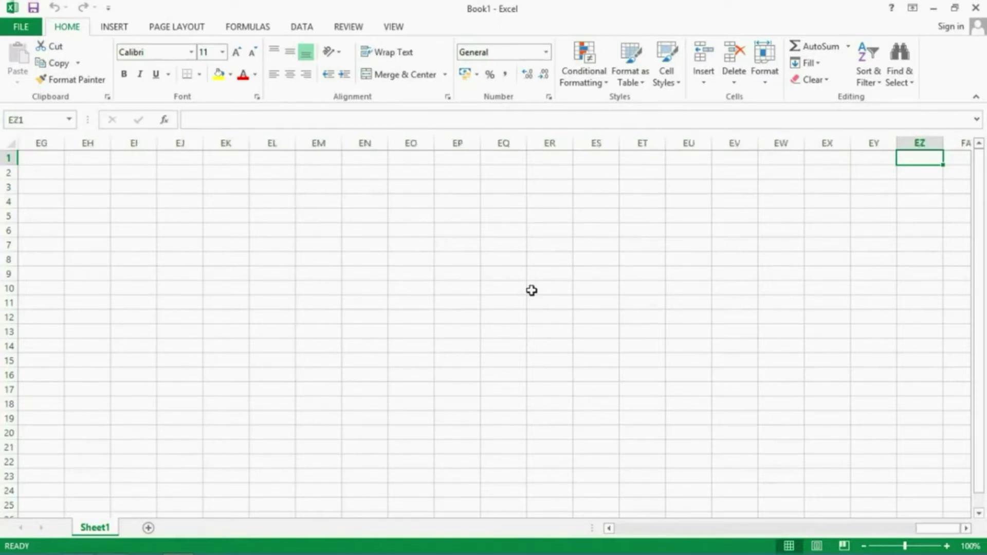
pyautogui.press('Right')
pyautogui.press('Right')
pyautogui.press('Right')
pyautogui.press('Right')
pyautogui.press('Right')
pyautogui.press('Right')
pyautogui.press('Right')
pyautogui.press('Right')
pyautogui.press('Right')
pyautogui.press('Right')
pyautogui.press('Right')
pyautogui.press('Right')
pyautogui.press('Right')
pyautogui.press('Right')
pyautogui.press('Right')
pyautogui.press('Right')
pyautogui.press('Right')
pyautogui.press('Right')
pyautogui.press('Right')
pyautogui.press('Right')
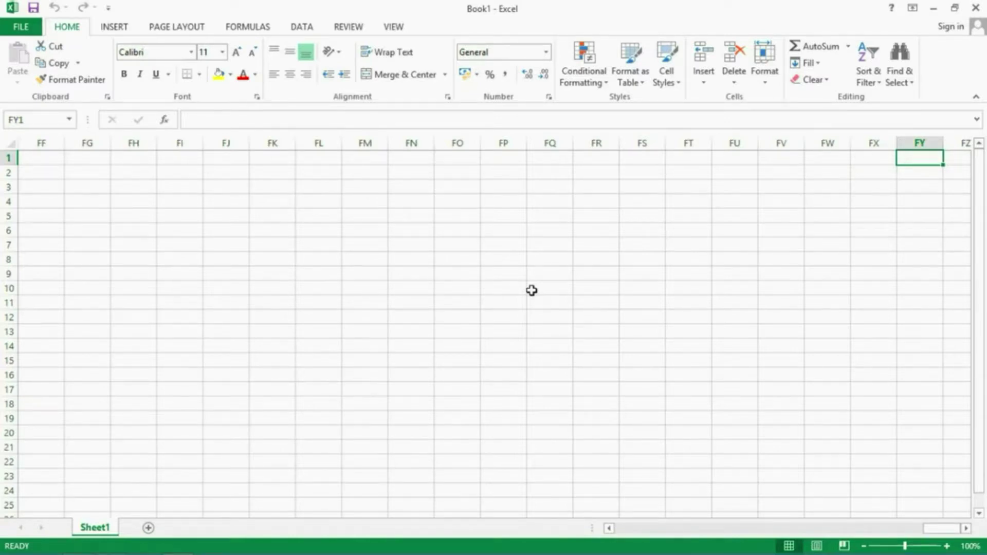
pyautogui.hotkey('ctrl', 'Home')
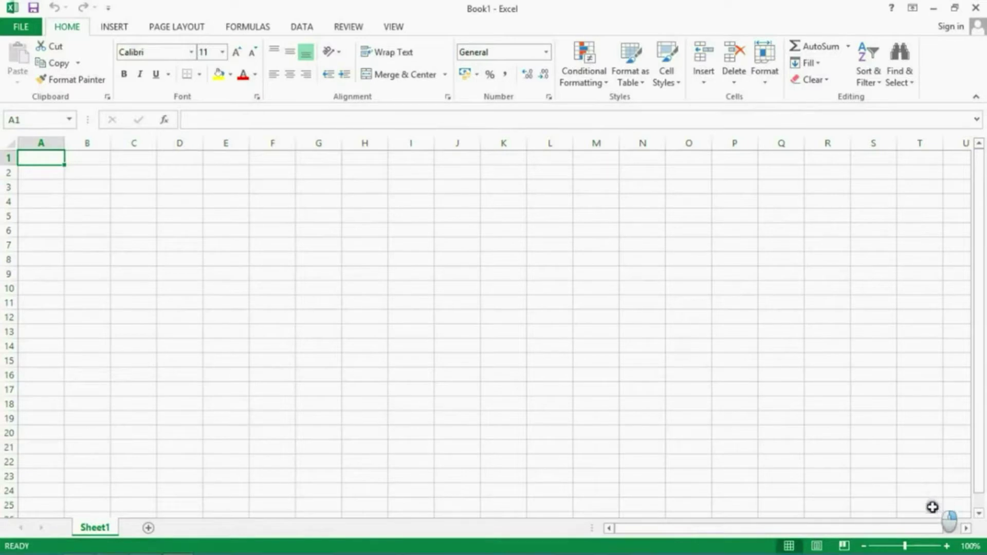
# - Increase the worksheet zoom to 290%
pyautogui.click(946, 546)
pyautogui.click(946, 546)
pyautogui.click(946, 546)
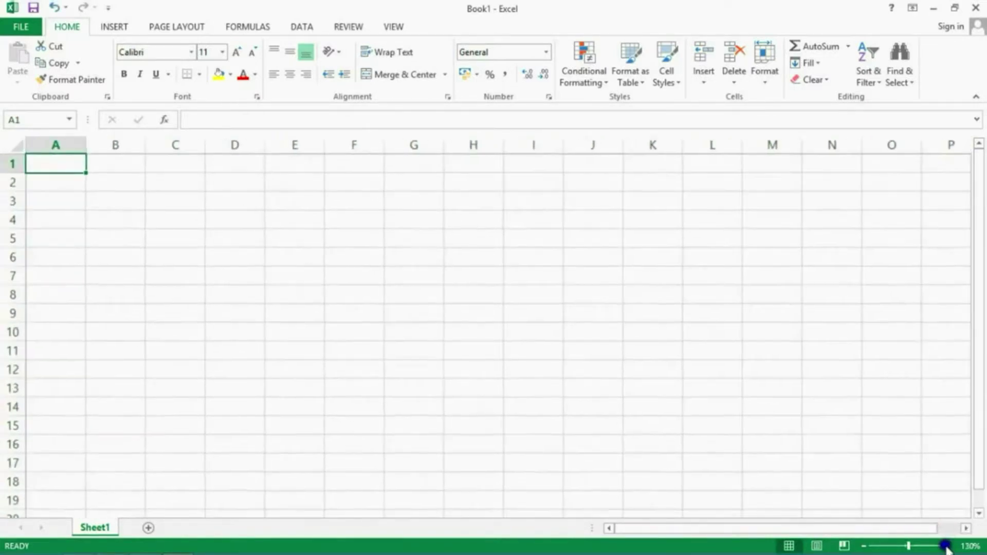
pyautogui.click(946, 546)
pyautogui.click(946, 546)
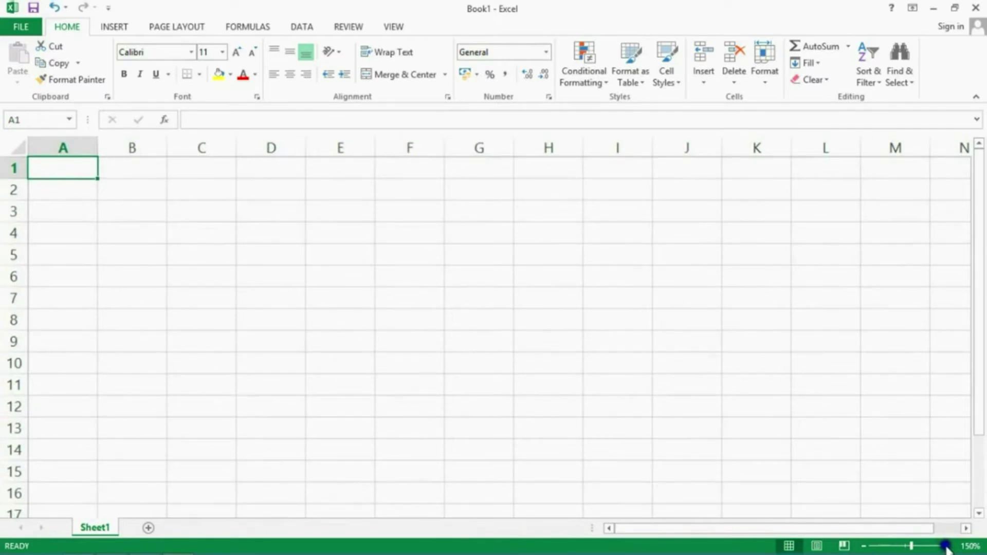
pyautogui.click(946, 546)
pyautogui.click(946, 546)
pyautogui.click(946, 546)
pyautogui.click(946, 546)
pyautogui.click(946, 546)
pyautogui.click(946, 546)
pyautogui.click(946, 546)
pyautogui.click(946, 546)
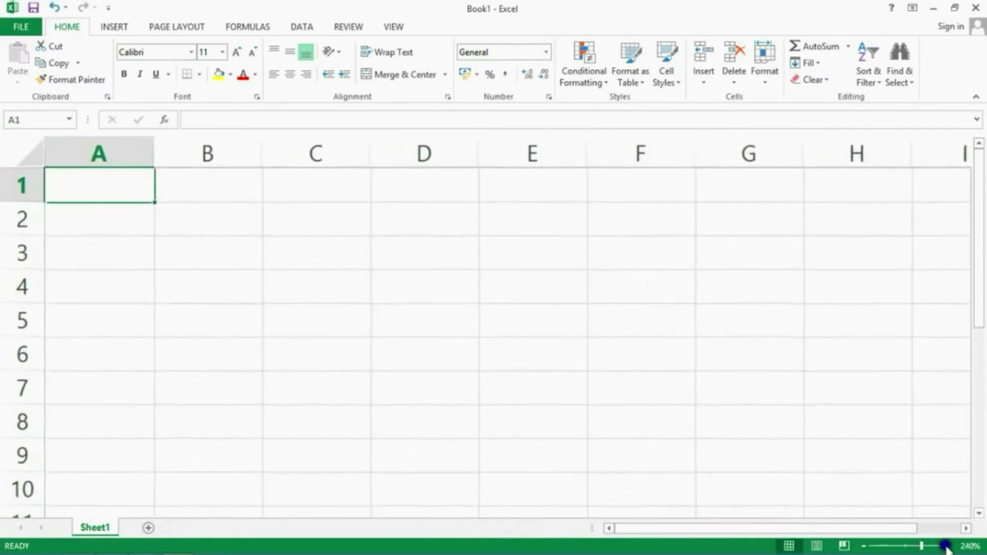
pyautogui.click(946, 546)
pyautogui.click(946, 546)
pyautogui.click(946, 546)
pyautogui.click(946, 546)
pyautogui.click(946, 546)
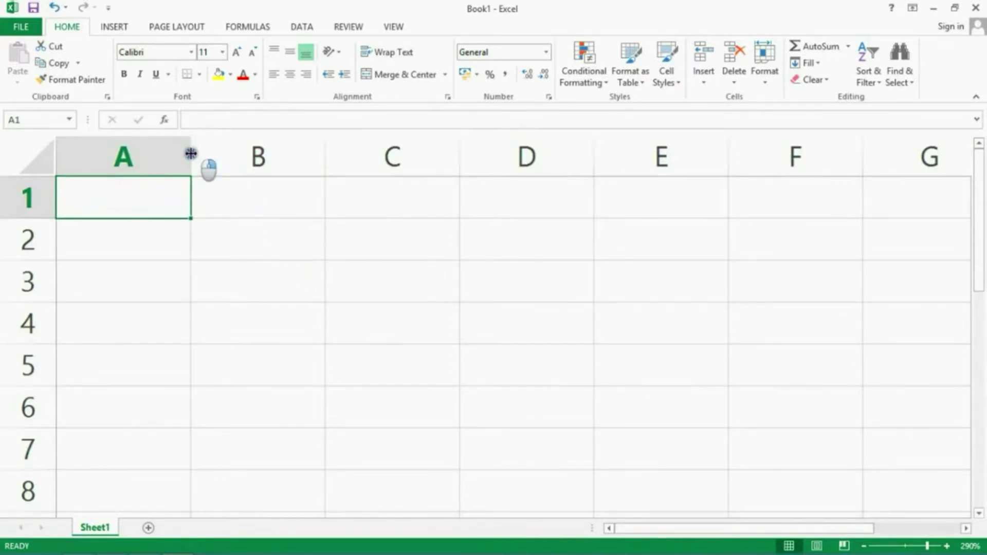
# - Widen column A to nearly twice its width, and enter "North" in cell A1
pyautogui.moveTo(191, 153); pyautogui.dragTo(305, 162)
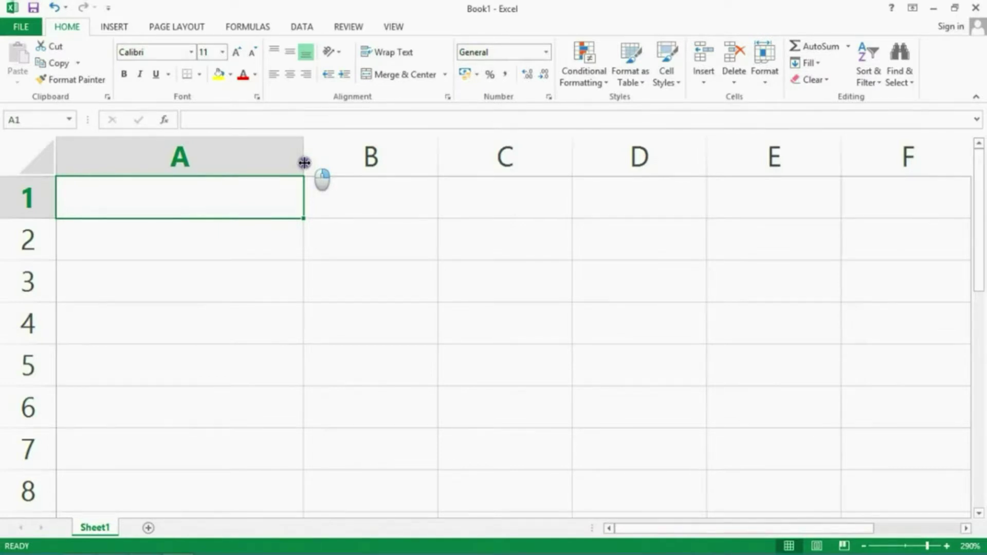
pyautogui.write('N')
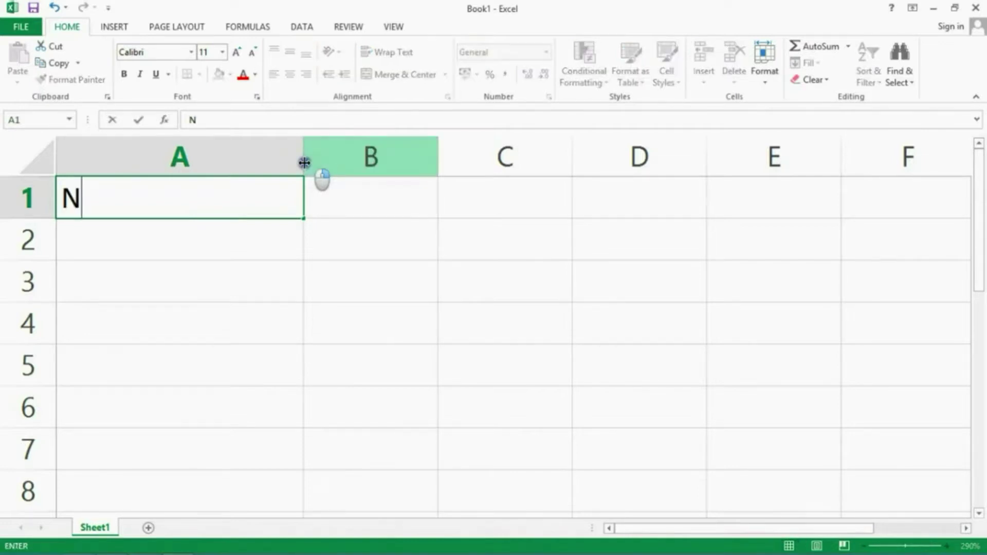
pyautogui.write('orth')
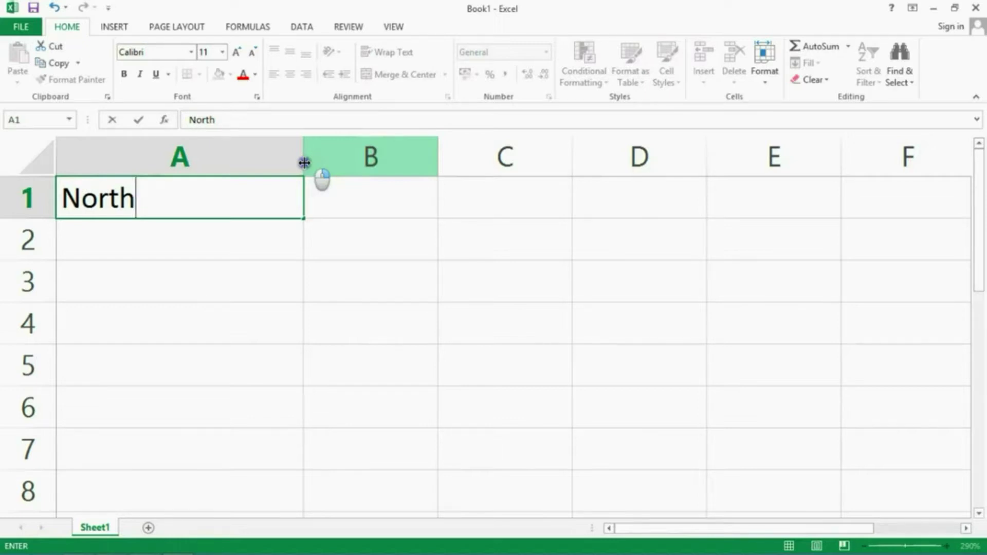
pyautogui.press('Return')
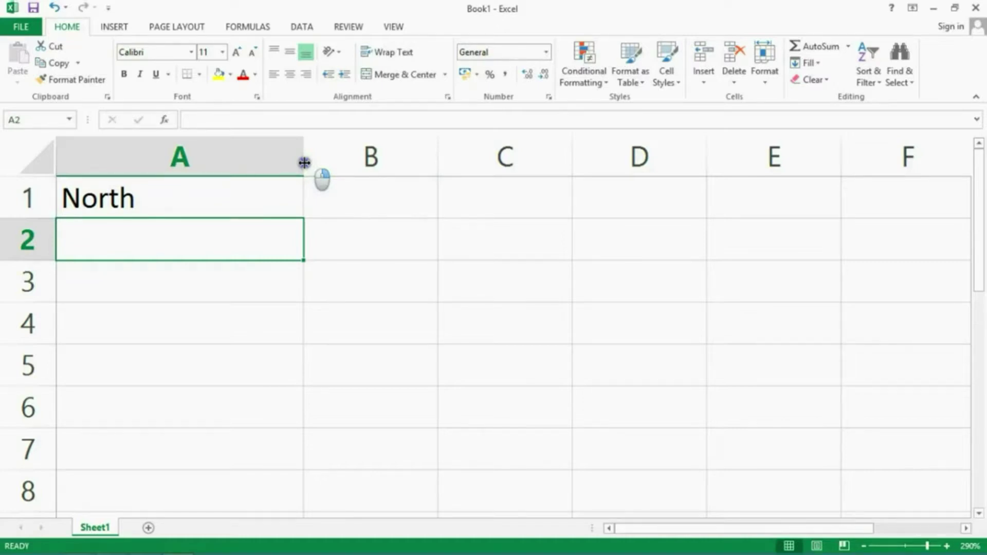
# - Reselect cell A1, move to the neighbouring cell B1 and return to A1
pyautogui.press('Up')
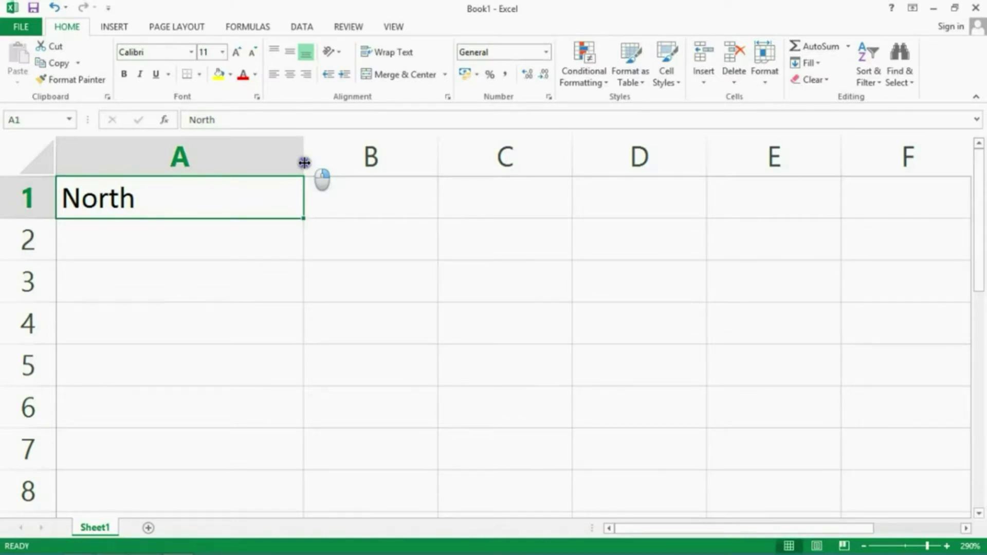
pyautogui.press('Right')
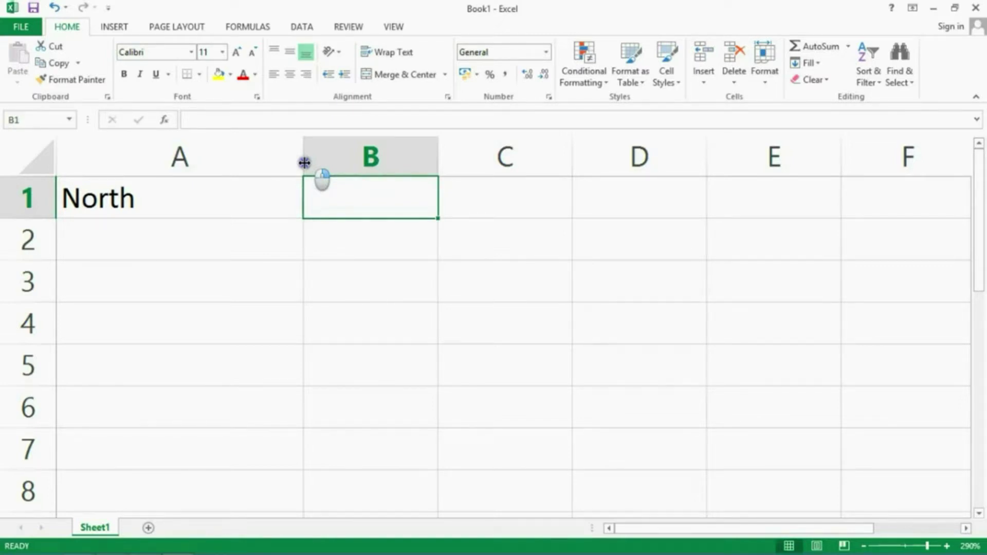
pyautogui.press('Left')
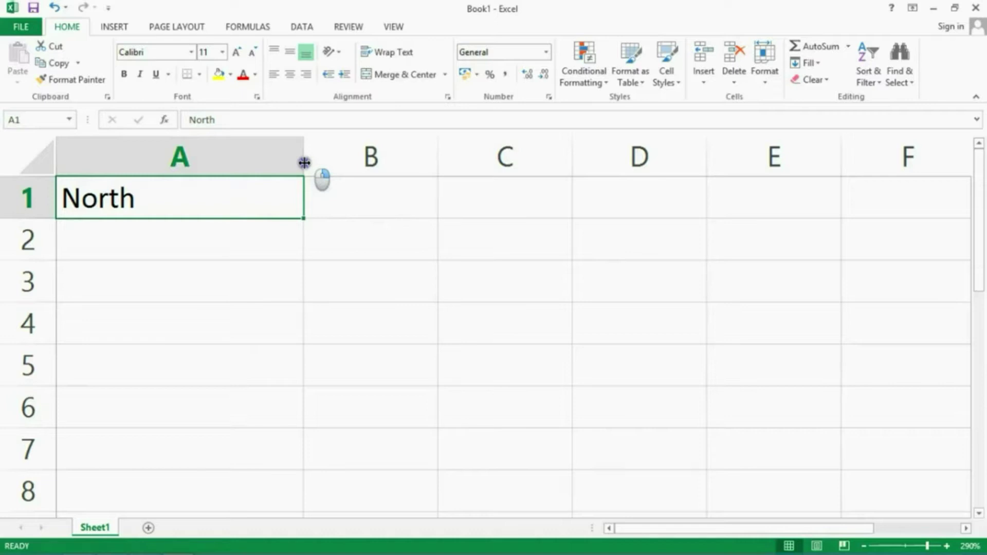
# - Enter "East", "South" and "West" in cells A2 to A4, below "North"
pyautogui.press('Down')
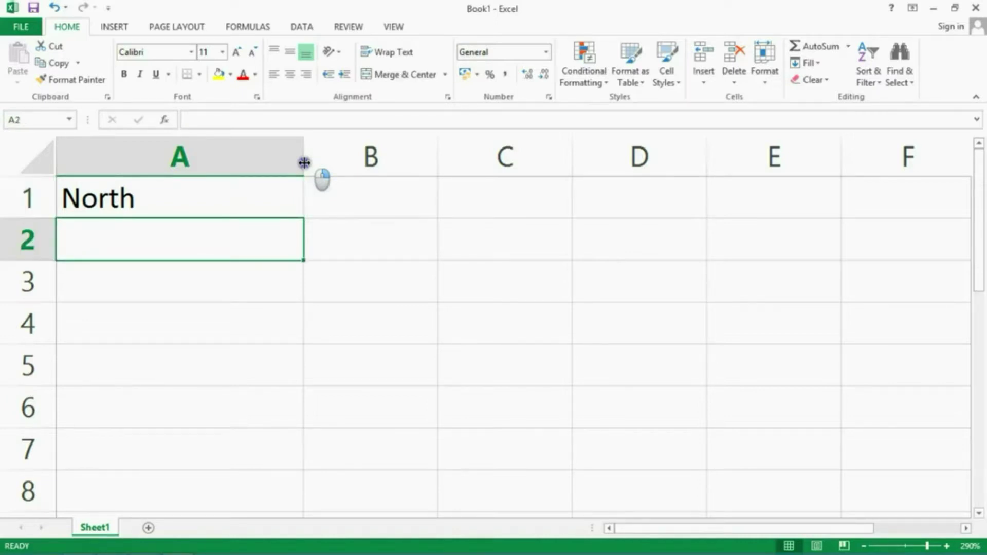
pyautogui.write('East')
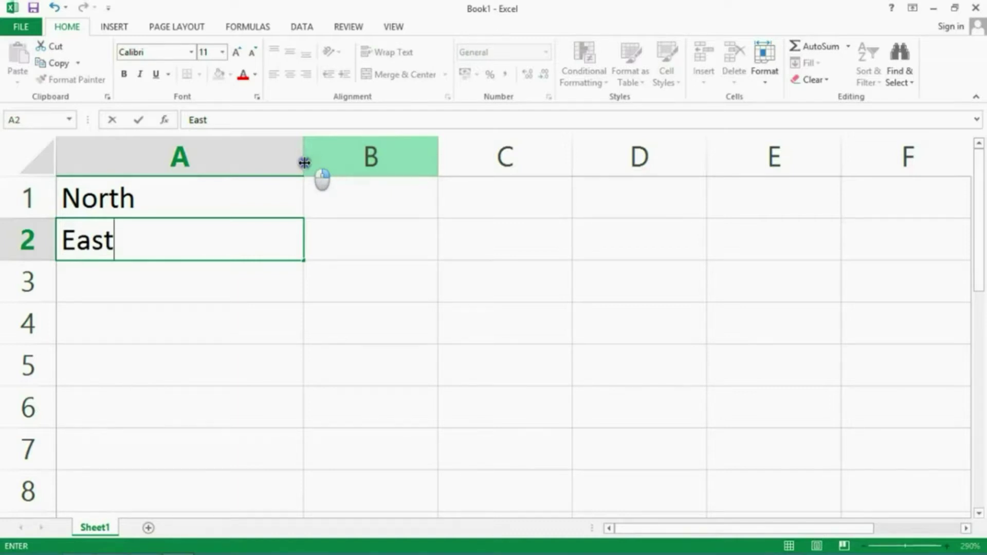
pyautogui.press('Return')
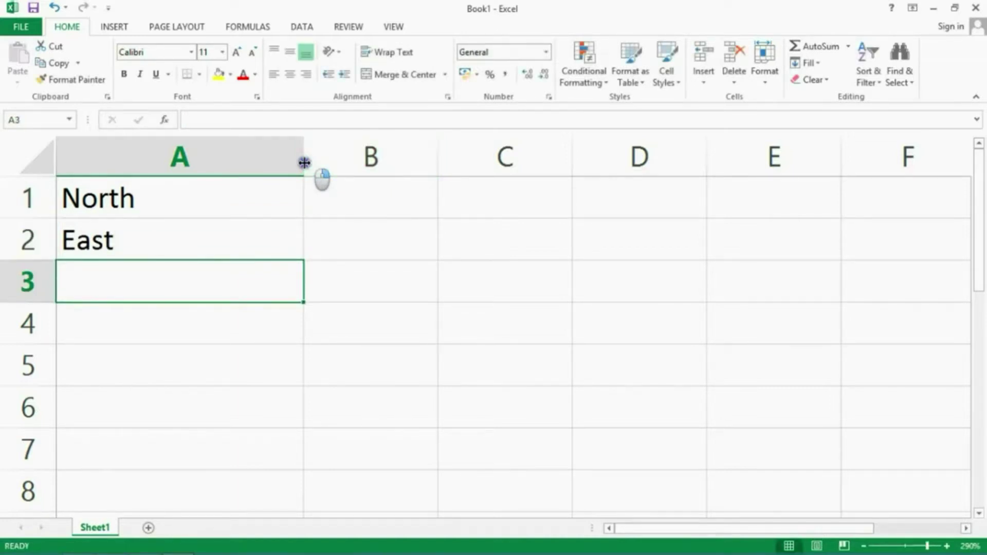
pyautogui.write('South')
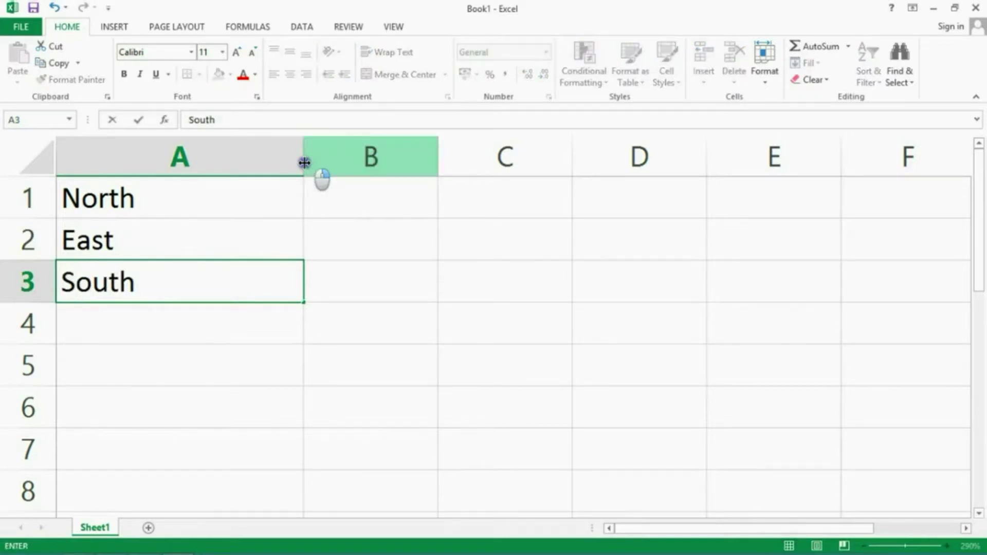
pyautogui.press('Return')
pyautogui.write('Wes')
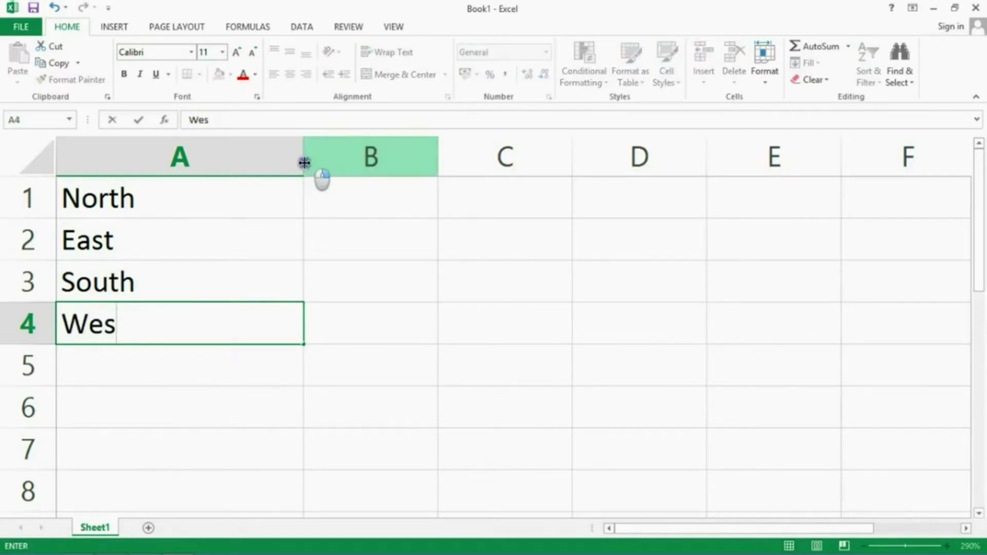
pyautogui.write('t')
pyautogui.press('Return')
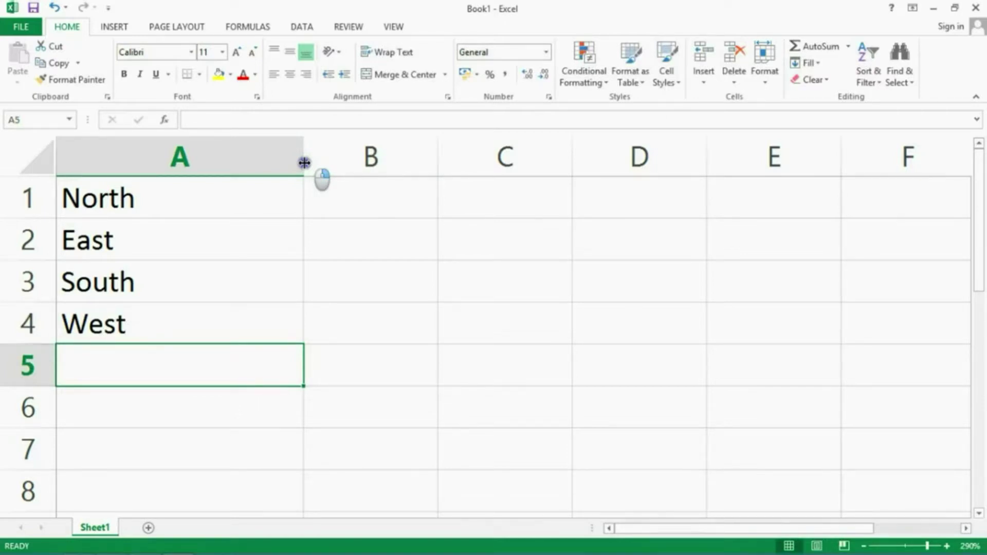
# - Edit the text in cell A3 by removing its last letter and re-entering "h", so that it reads "South"
pyautogui.press('Up')
pyautogui.press('Up')
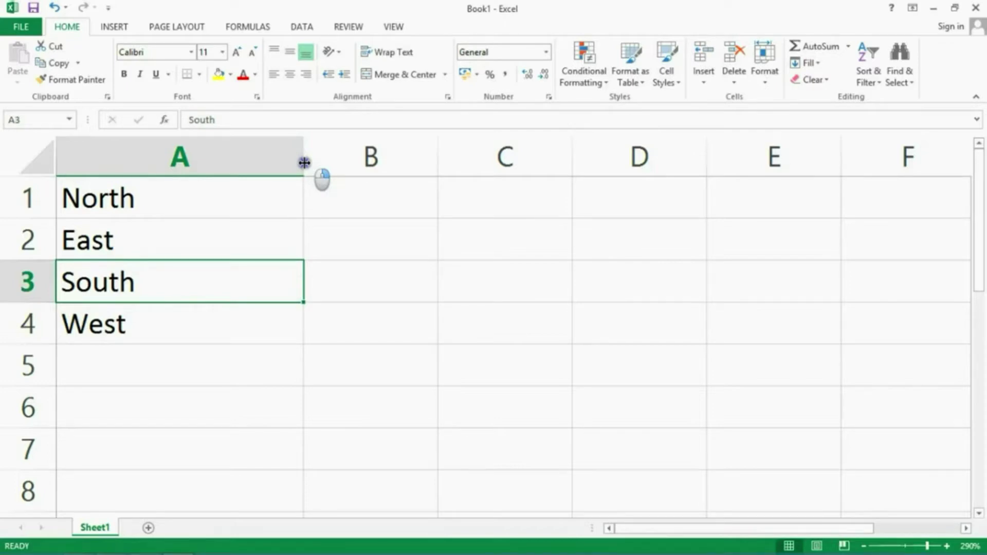
pyautogui.click(233, 118)
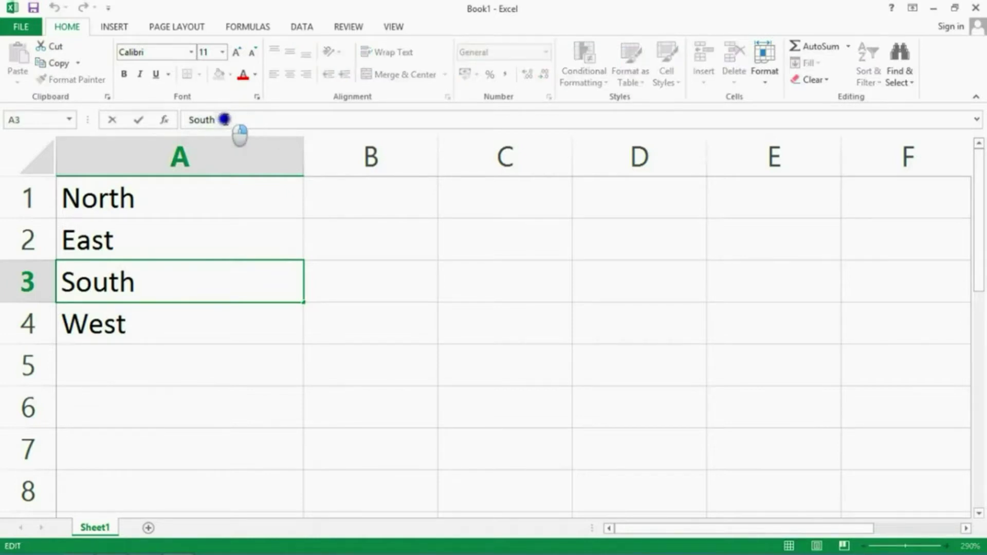
pyautogui.press('BackSpace')
pyautogui.write('h')
pyautogui.press('Return')
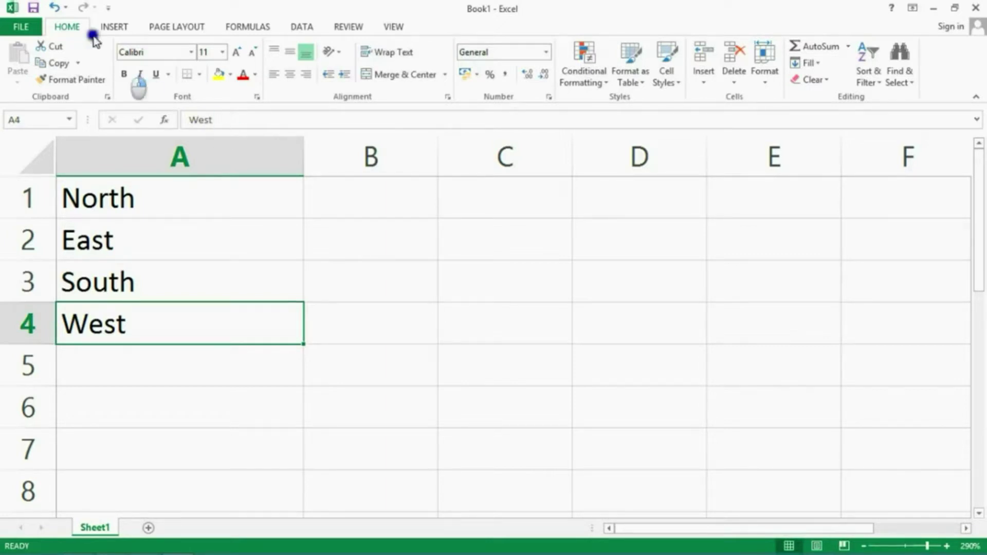
# - Save the workbook to the Desktop folder as an Excel Workbook named "Text"
pyautogui.click(32, 9)
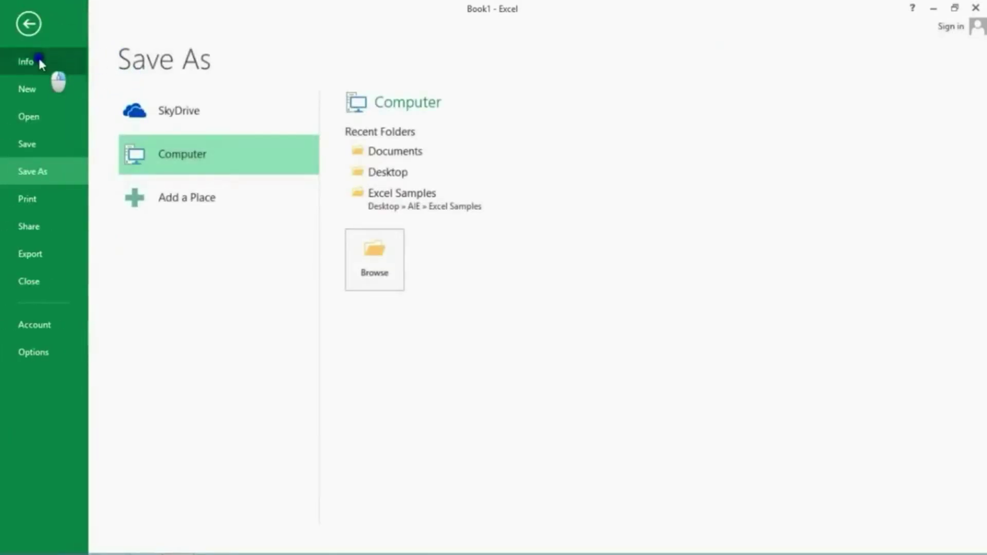
pyautogui.click(369, 260)
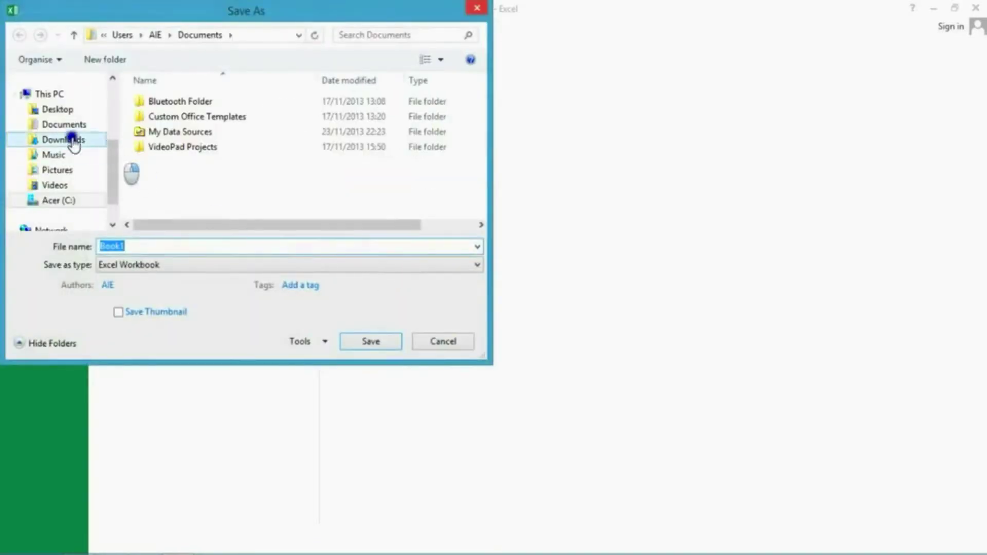
pyautogui.click(68, 109)
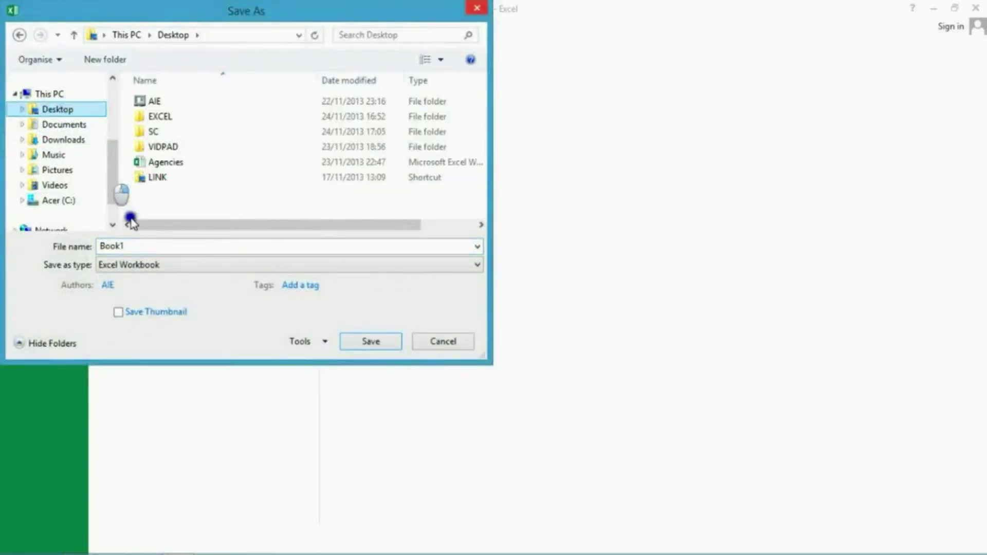
pyautogui.click(152, 243)
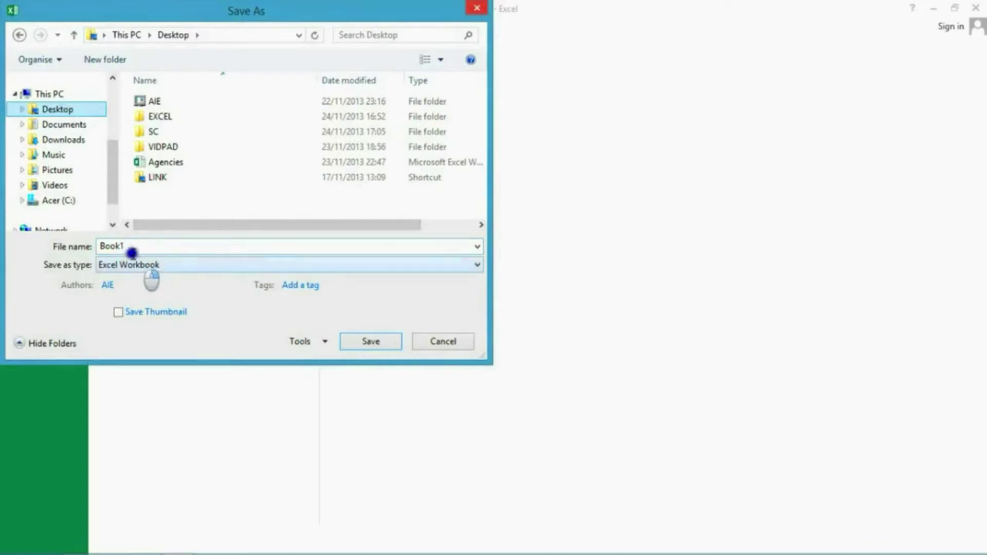
pyautogui.doubleClick(132, 248)
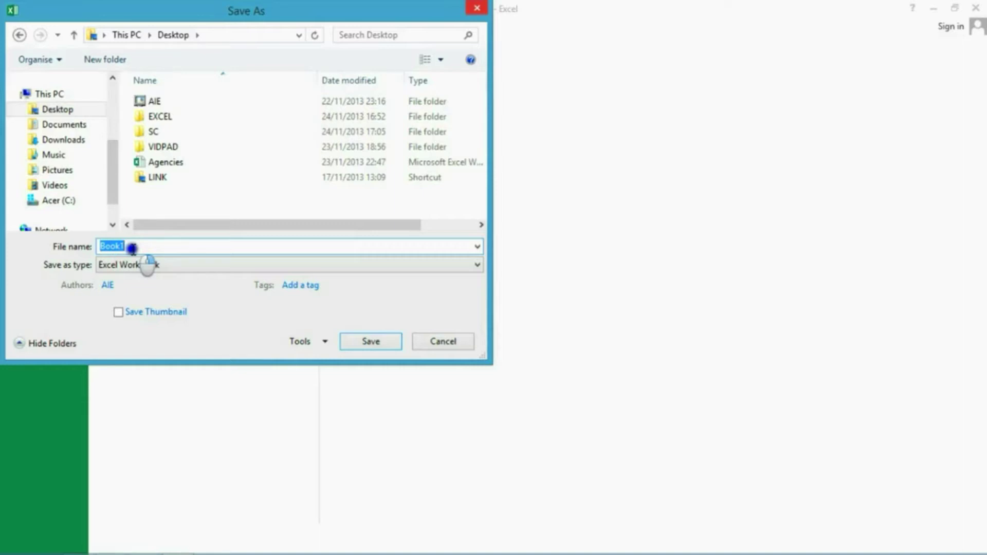
pyautogui.write('Text')
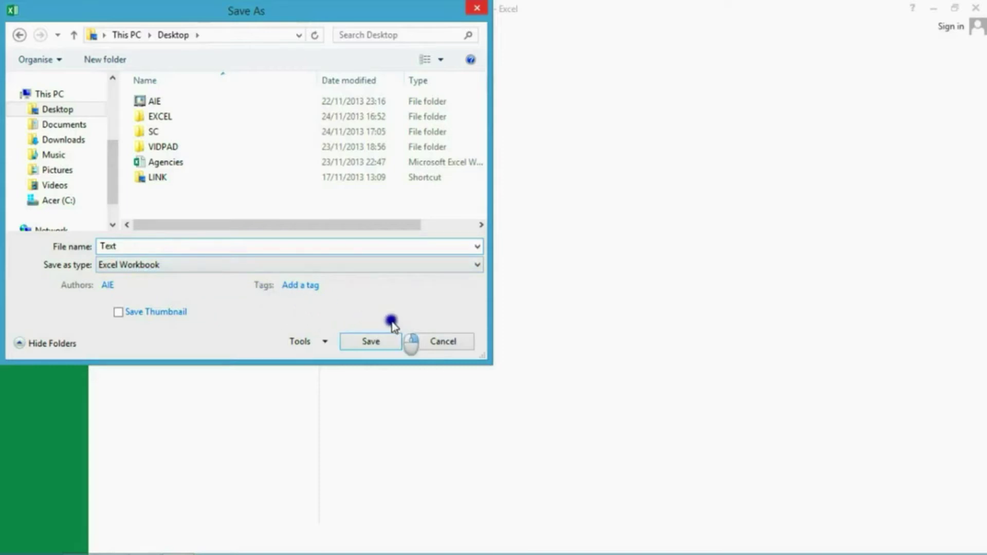
pyautogui.click(372, 342)
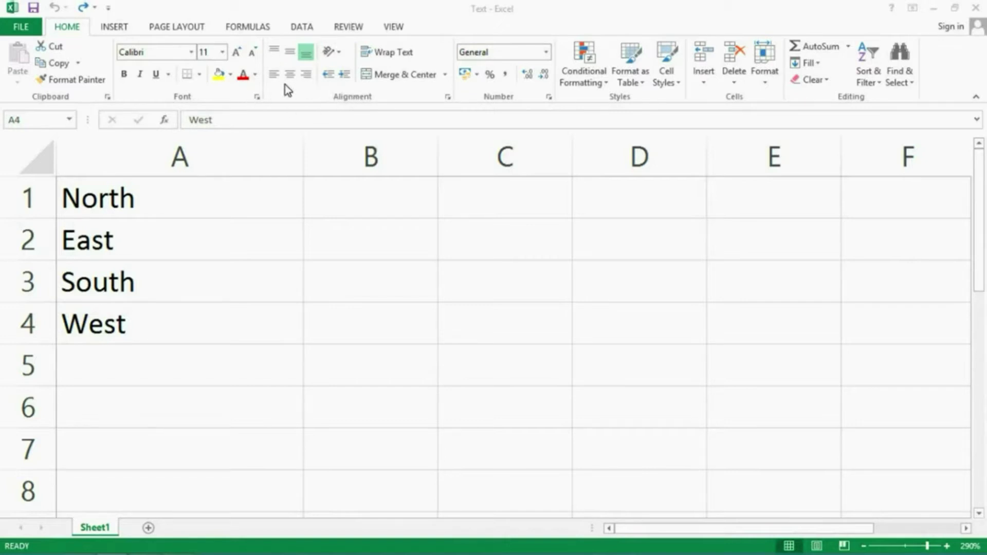
# - Align the text in cell A1 to the right, and set it back to left alignment
pyautogui.click(167, 200)
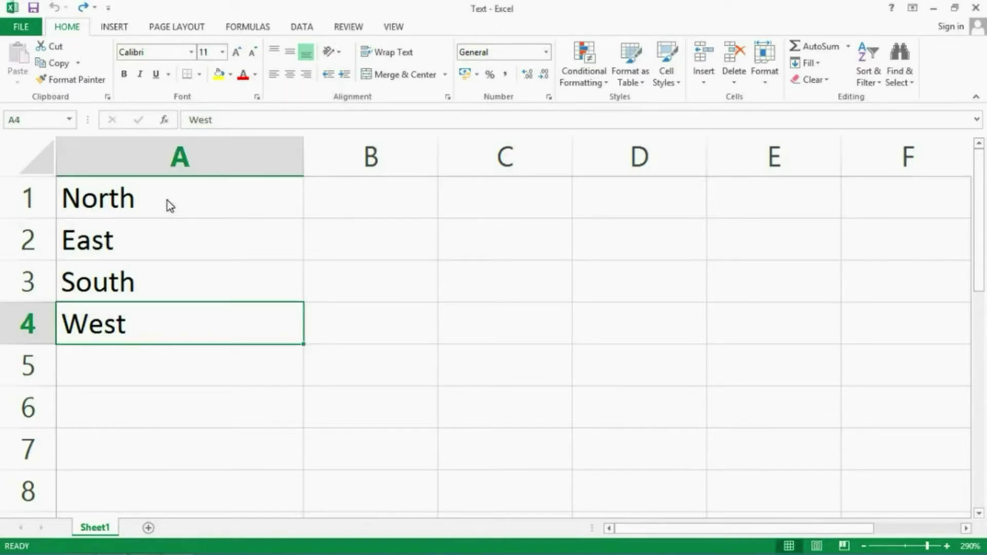
pyautogui.click(167, 200)
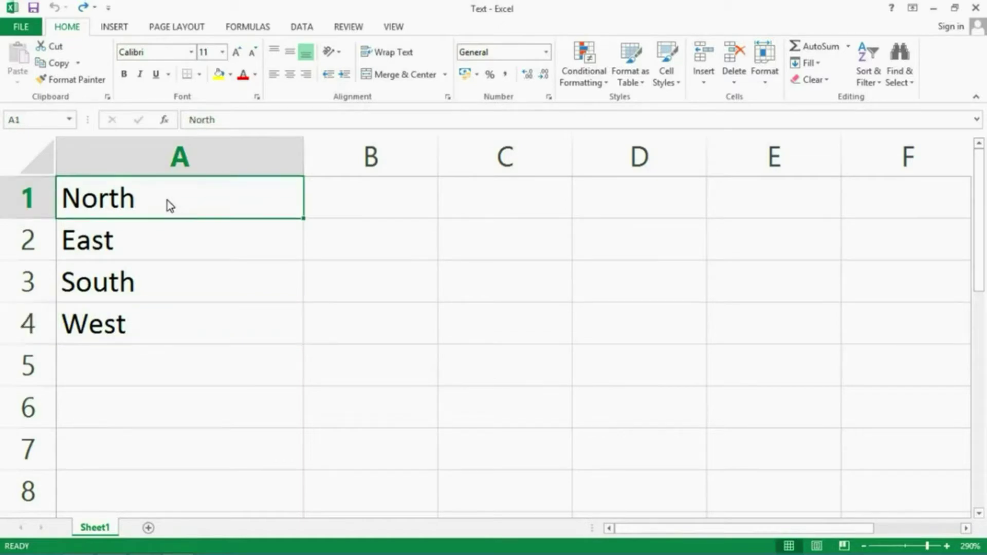
pyautogui.click(308, 76)
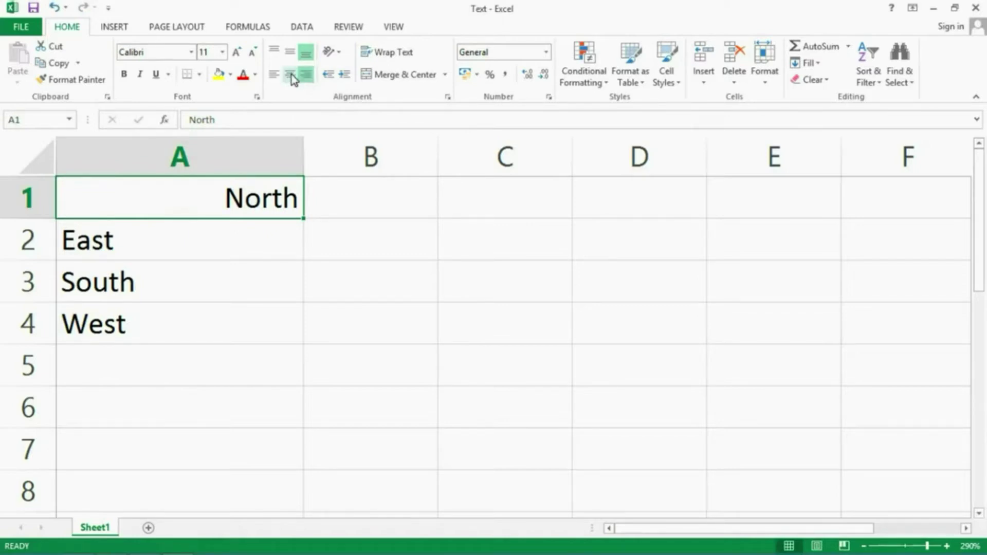
pyautogui.click(275, 76)
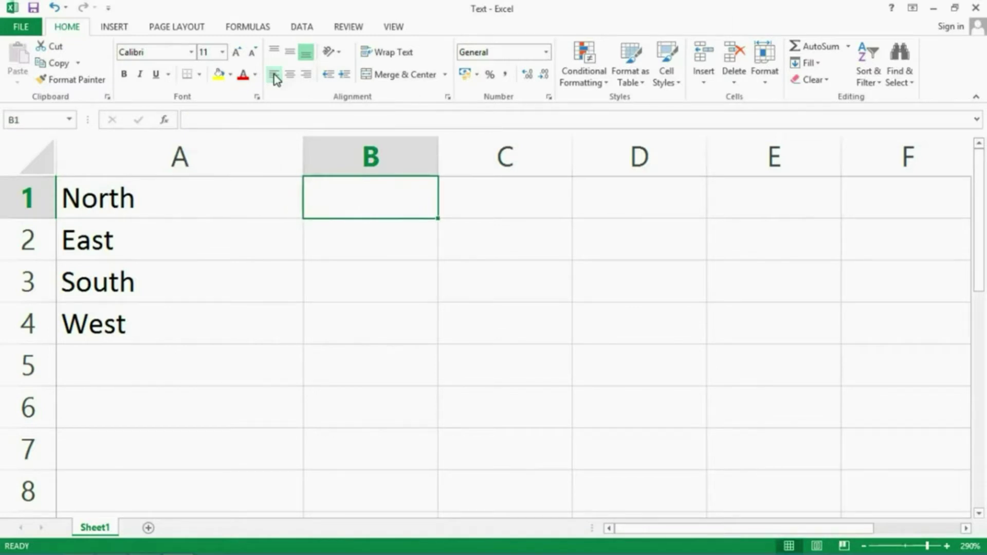
# - Enter the numbers 12, 10, 8 and 6 in cells B1 to B4, beside the four directions
pyautogui.write('12')
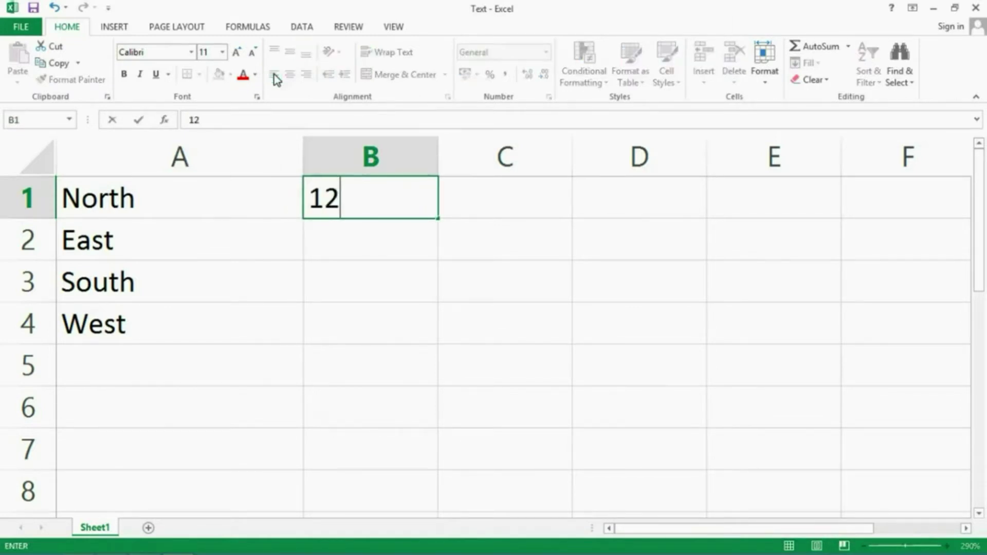
pyautogui.press('Return')
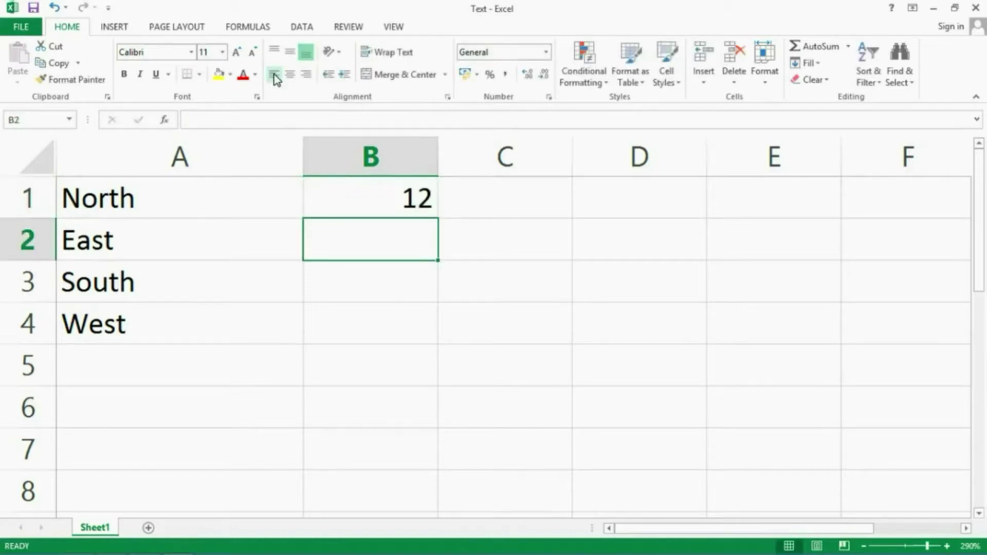
pyautogui.write('10')
pyautogui.press('Return')
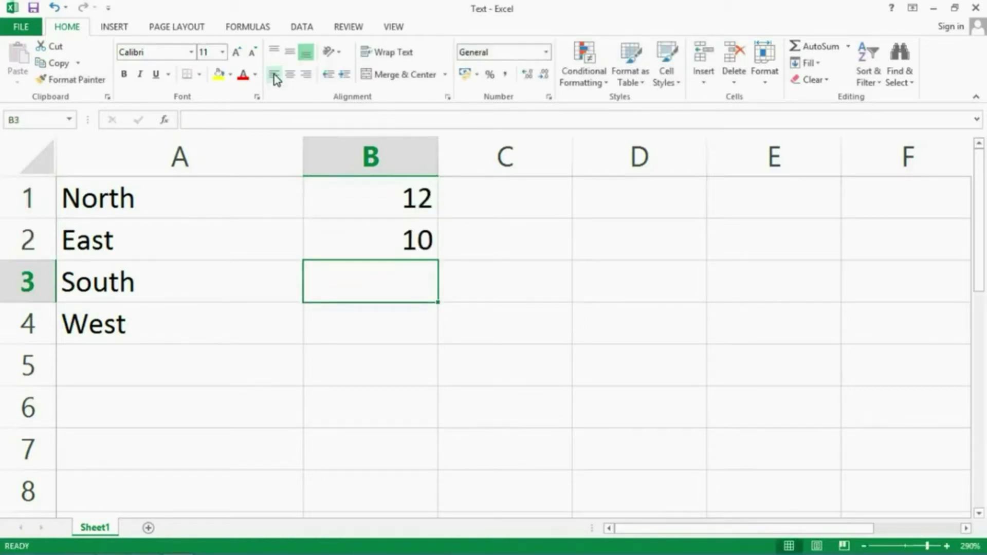
pyautogui.write('8')
pyautogui.press('Return')
pyautogui.write('6')
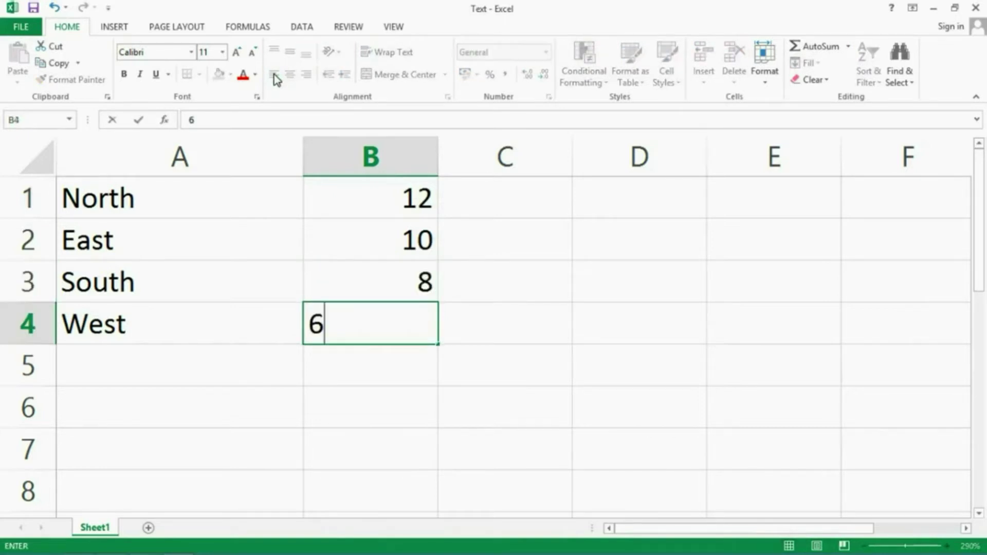
pyautogui.press('Return')
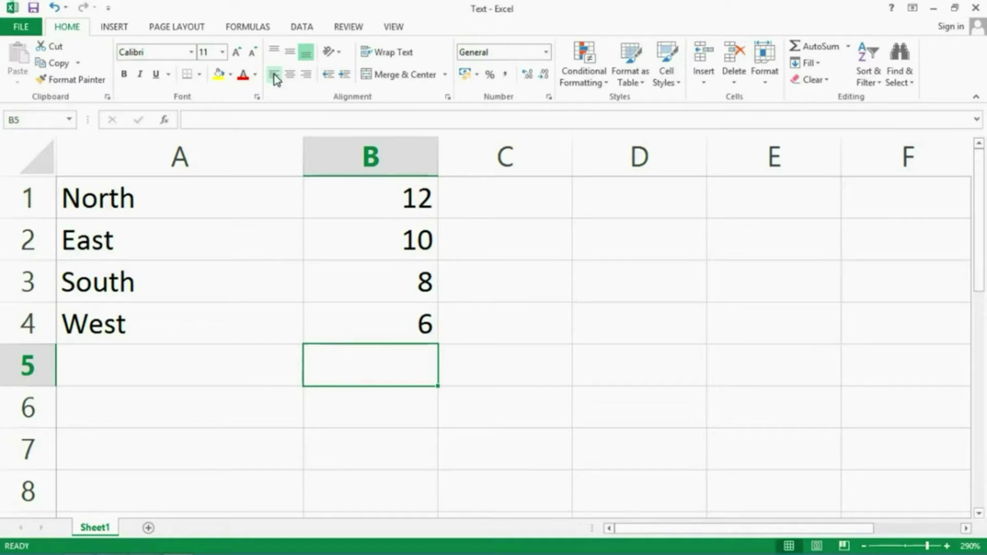
# - Enter 2 in cell B5, and undo that entry
pyautogui.write('2')
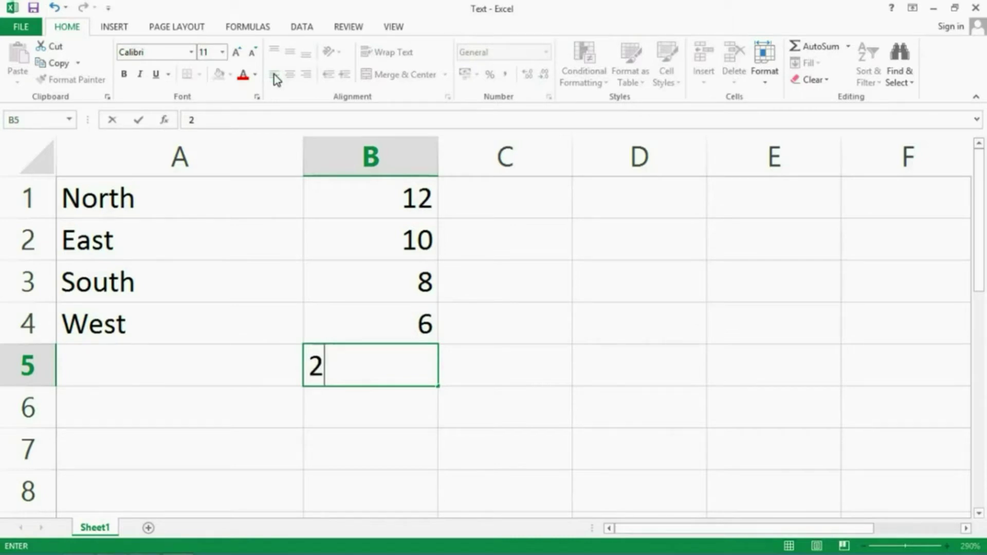
pyautogui.press('Tab')
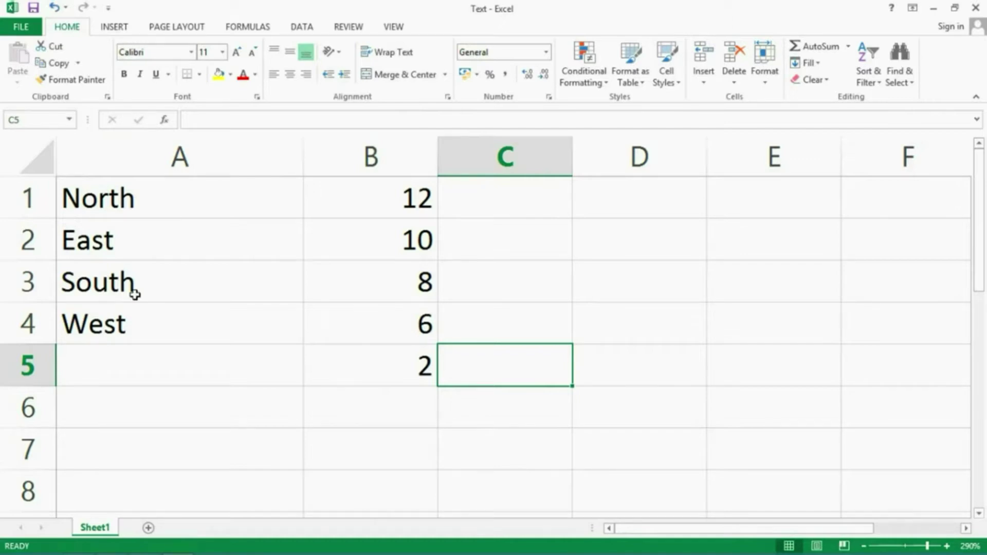
pyautogui.hotkey('ctrl', 'z')
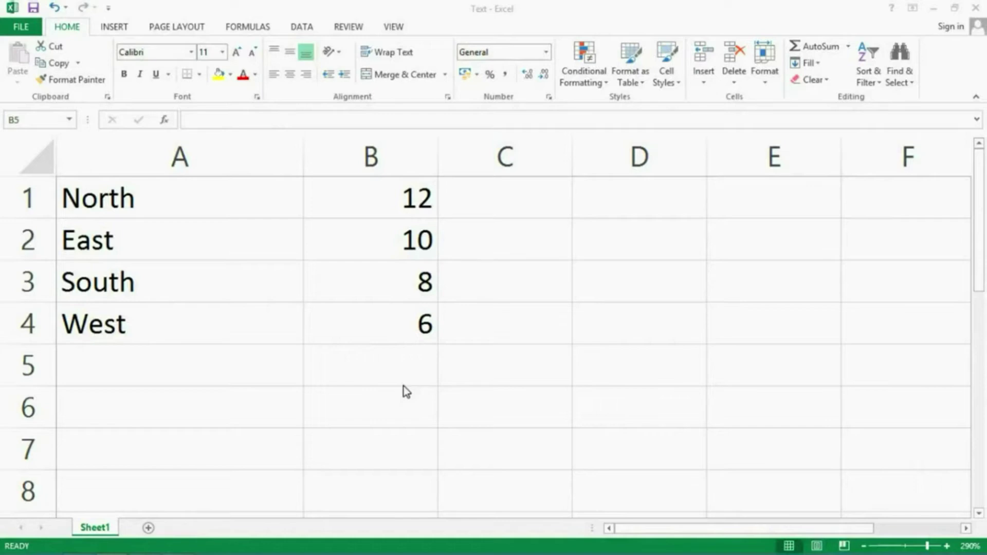
# - Change the number beside "South" in cell B3 to 4 by editing it directly in the cell
pyautogui.click(407, 269)
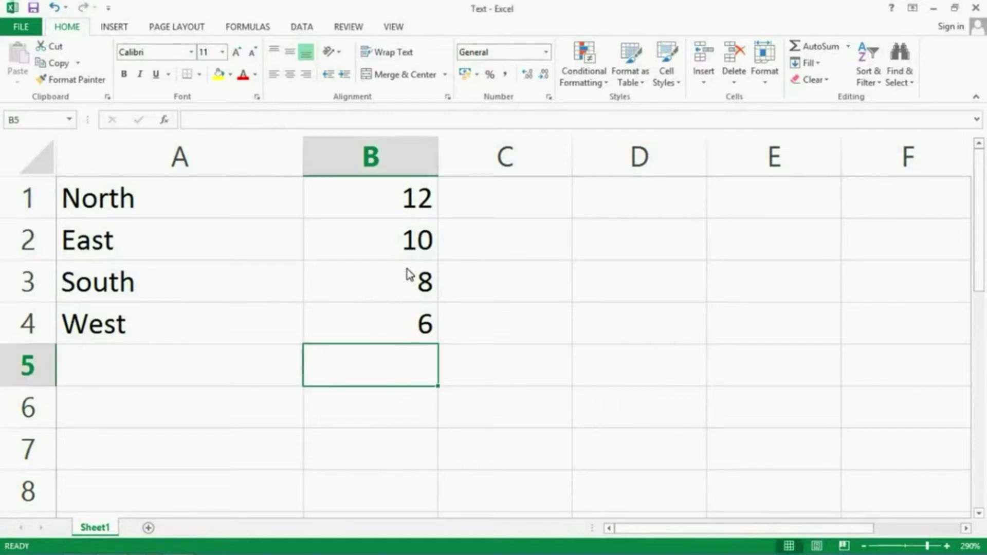
pyautogui.click(409, 275)
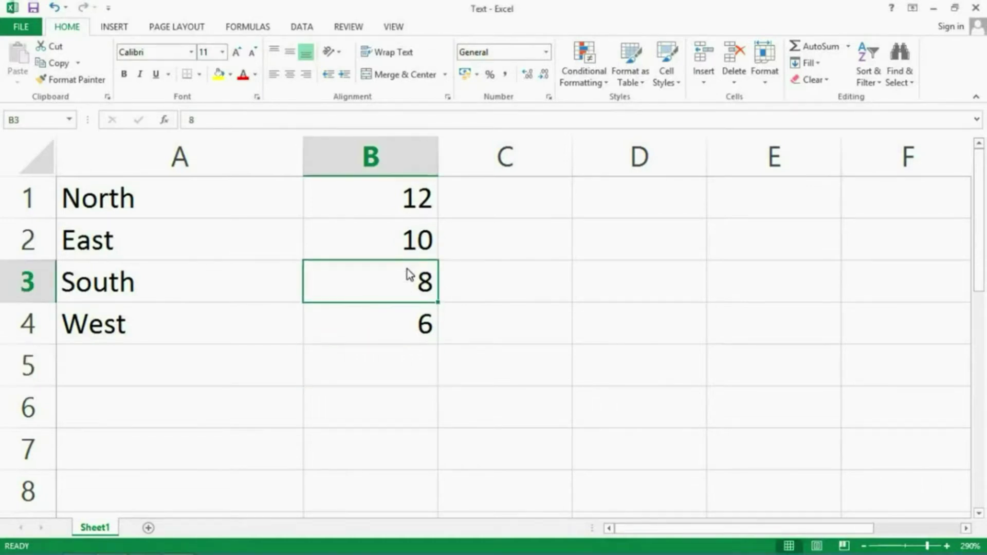
pyautogui.doubleClick(408, 270)
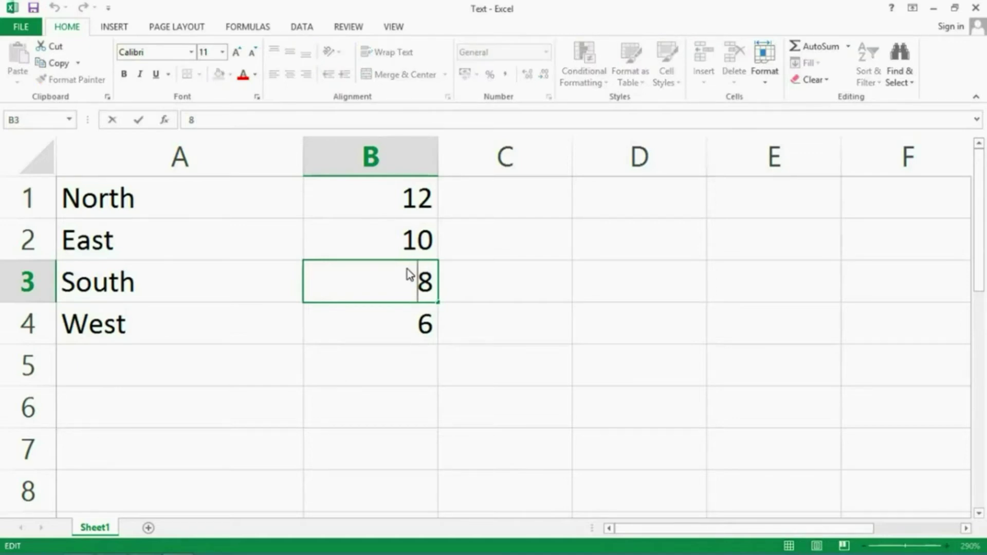
pyautogui.press('Delete')
pyautogui.write('4')
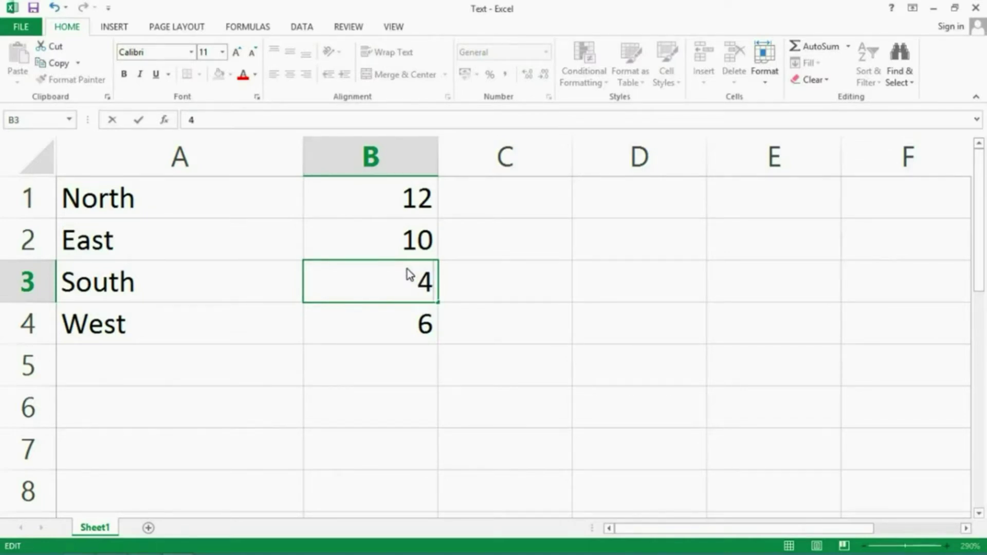
pyautogui.press('Return')
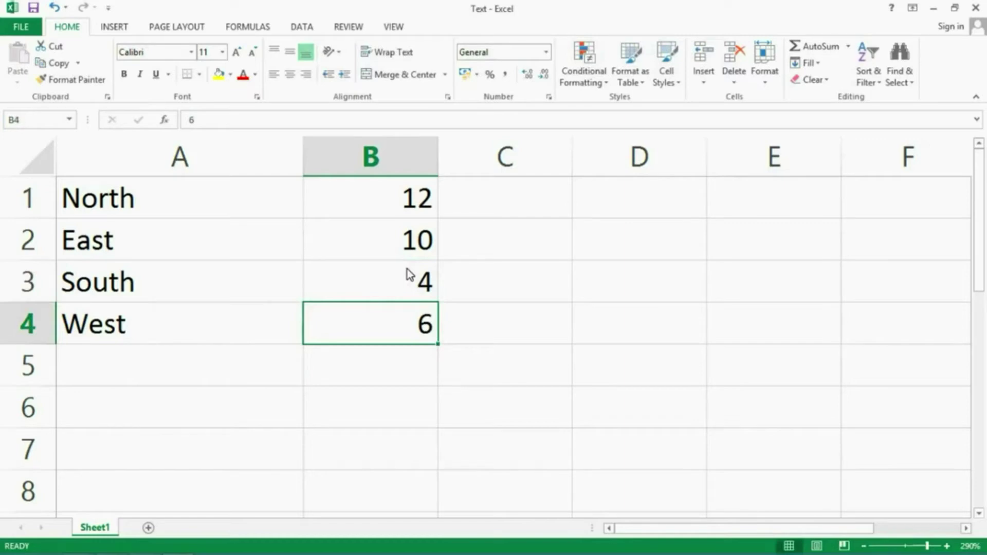
# - Edit the word "South" directly in cell A3, deleting its last letter and entering the letter h again
pyautogui.click(232, 288)
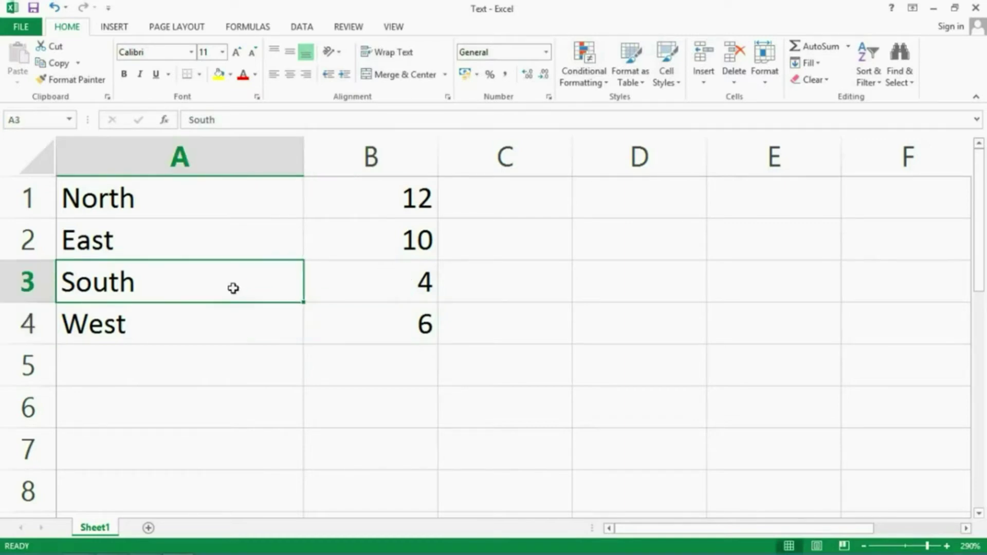
pyautogui.doubleClick(154, 287)
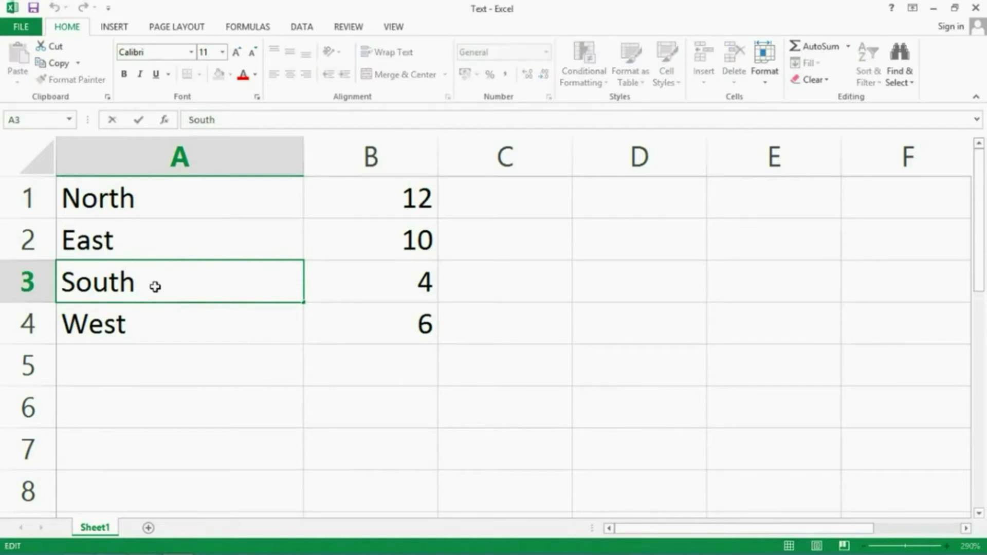
pyautogui.press('BackSpace')
pyautogui.write('h')
pyautogui.press('Return')
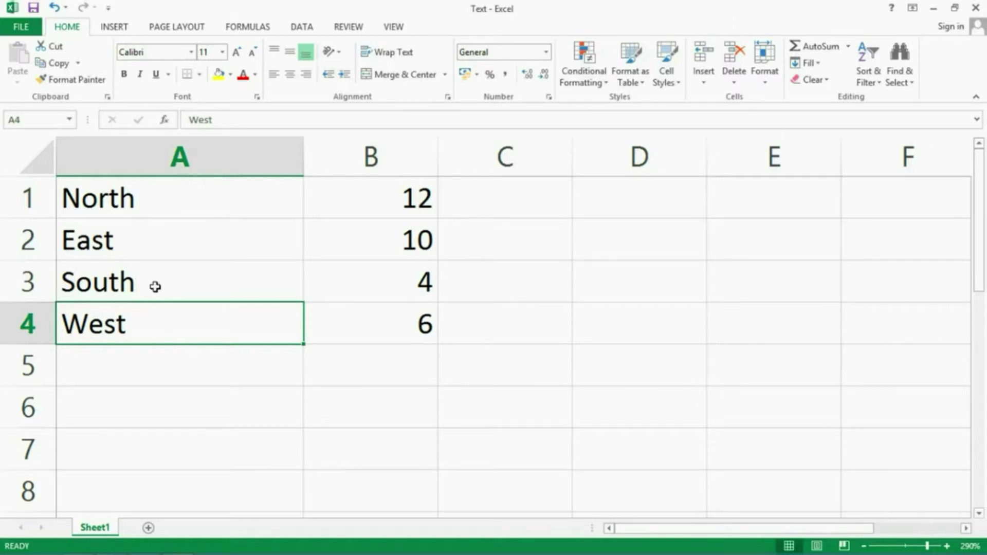
# - Enter the date 24/11/2013 in cell A6 and align it to the left
pyautogui.click(116, 422)
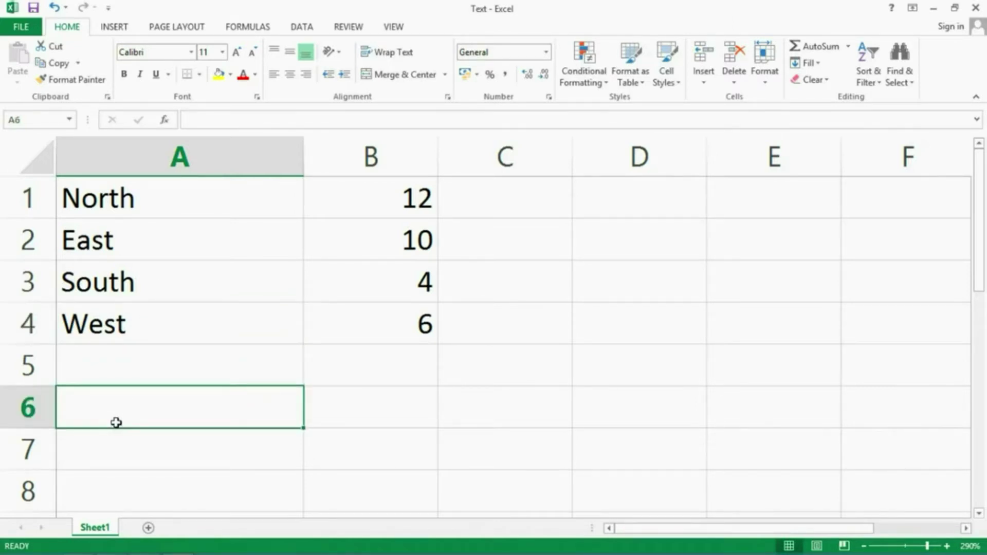
pyautogui.write('24')
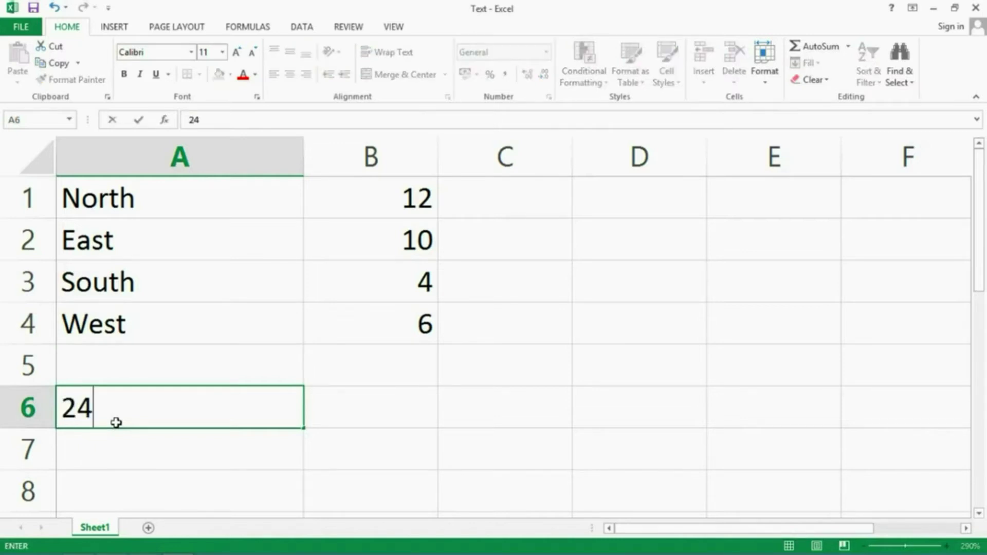
pyautogui.write('/11/')
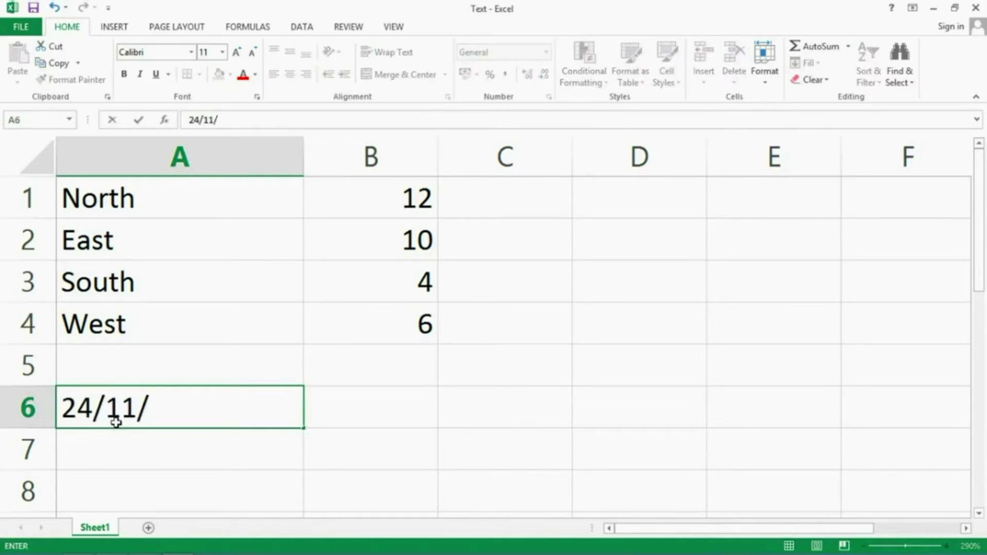
pyautogui.write('2013')
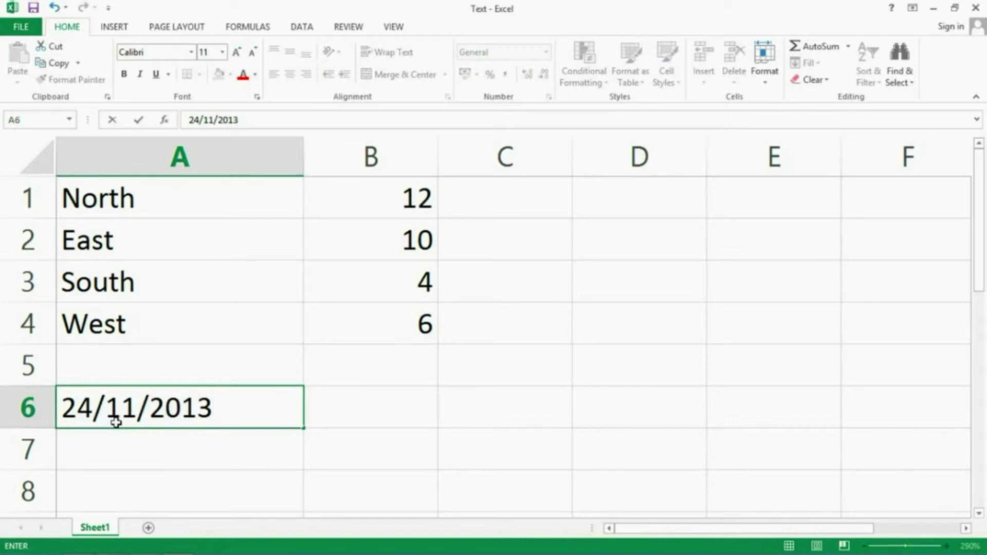
pyautogui.press('Return')
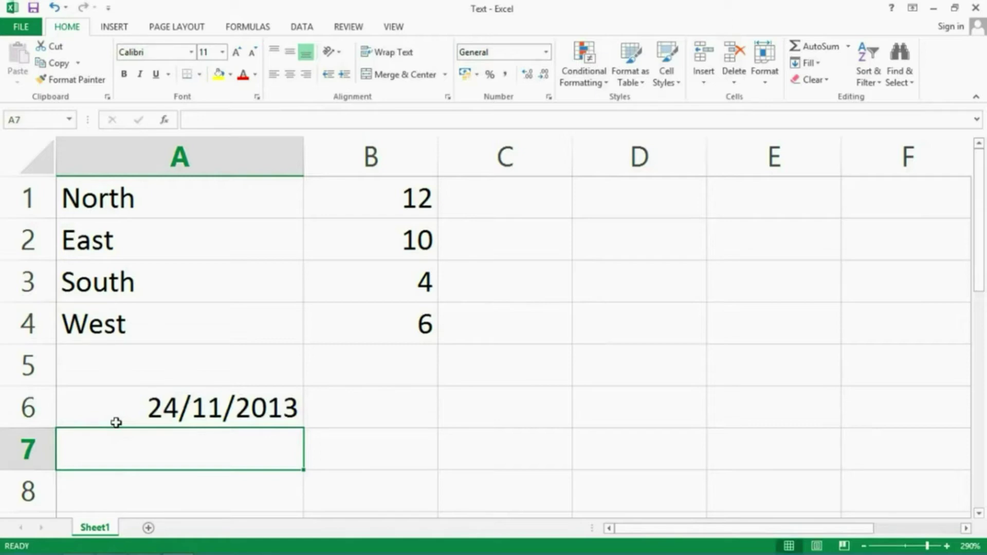
pyautogui.click(135, 403)
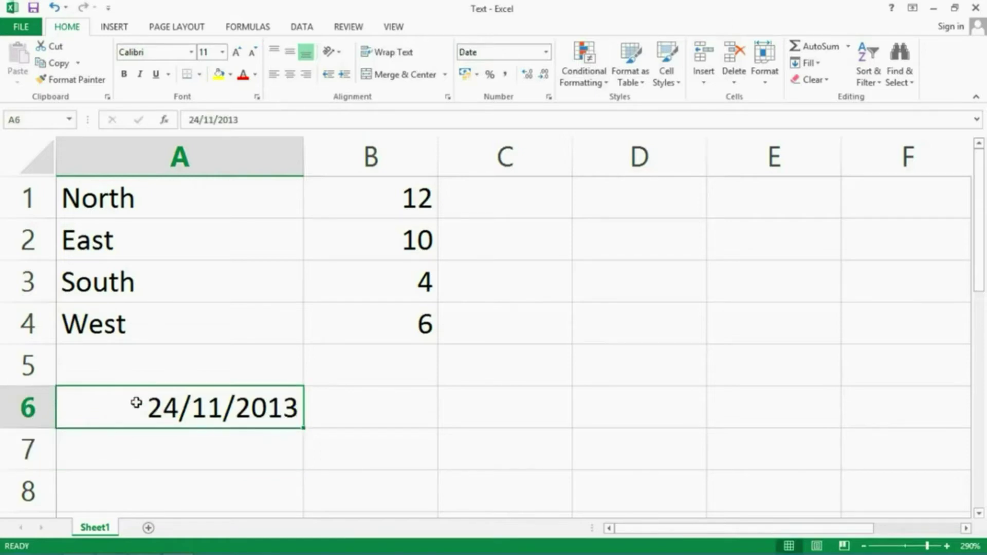
pyautogui.click(275, 75)
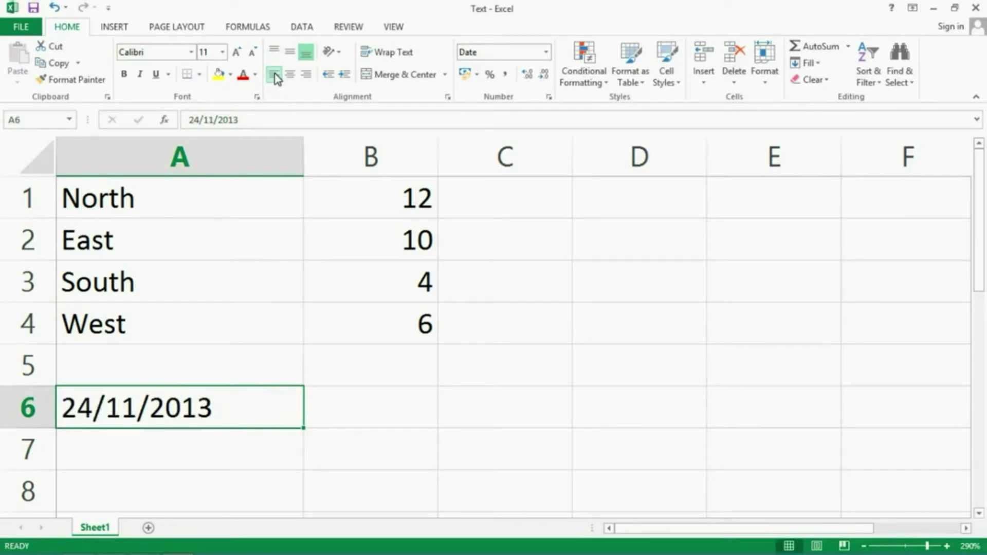
pyautogui.press('Return')
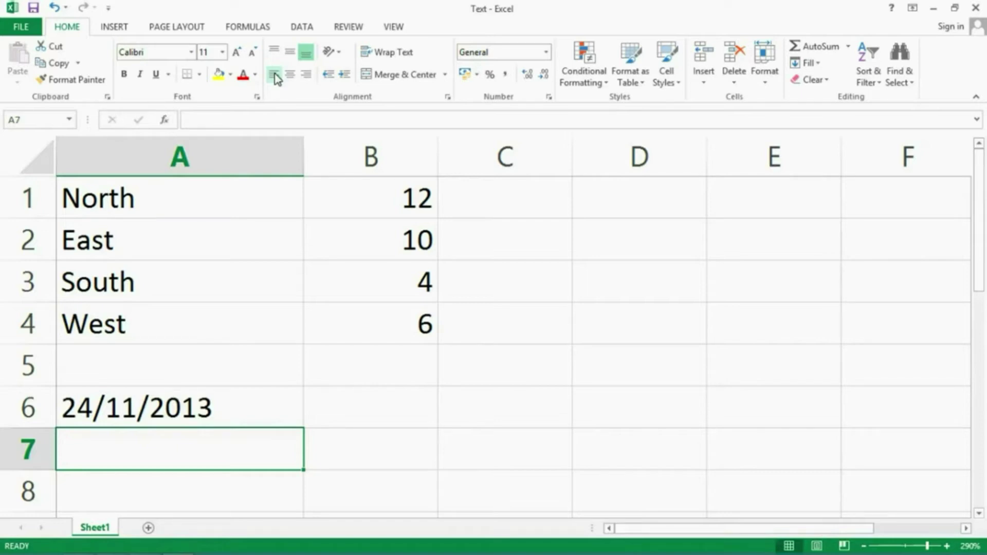
# - Enter the formula =now() in cell A7 and the formula =today() in cell A8
pyautogui.write('=')
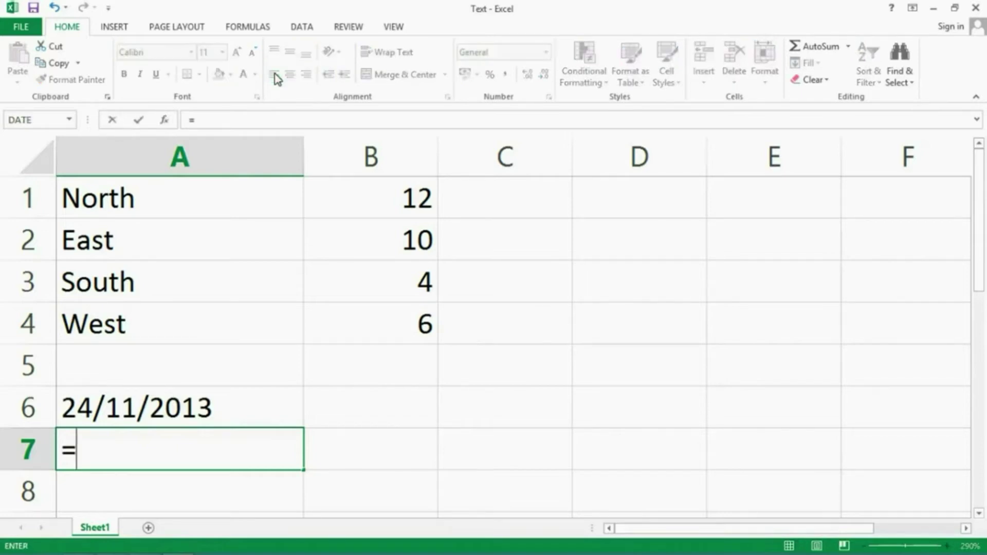
pyautogui.write('no')
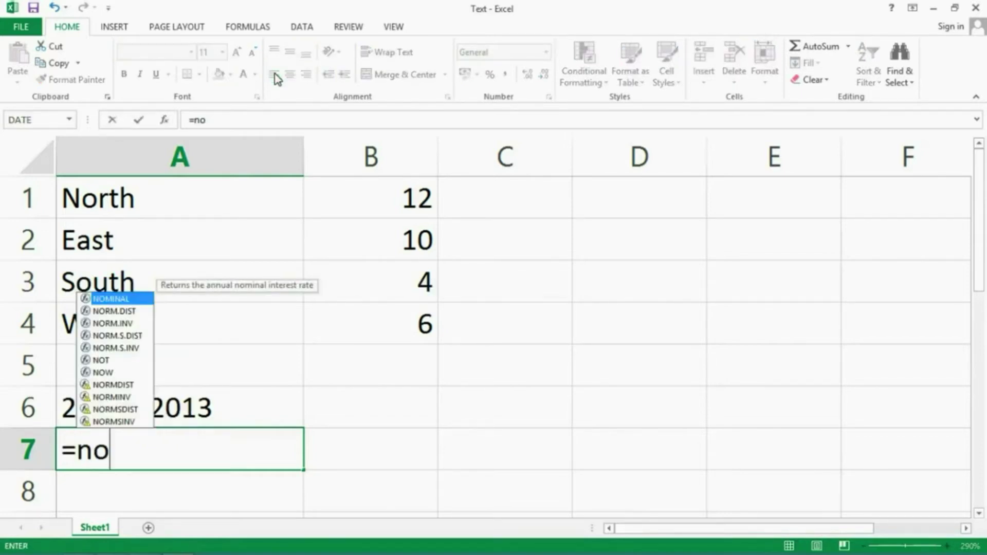
pyautogui.write('w()')
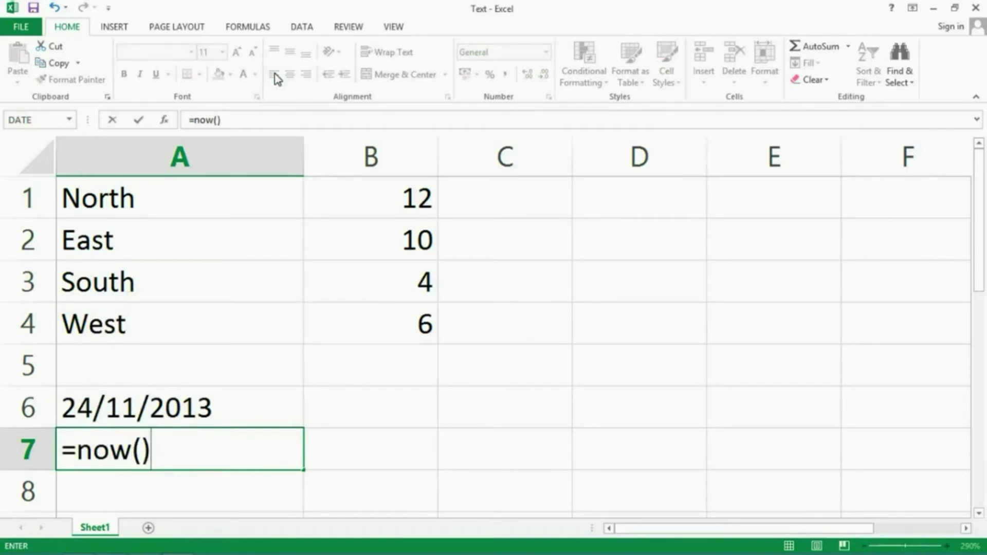
pyautogui.press('Return')
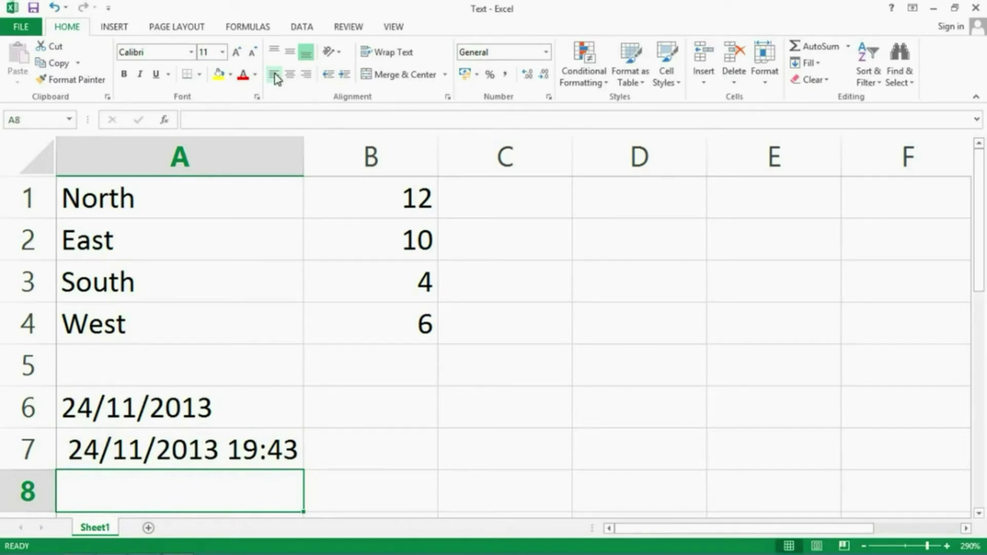
pyautogui.write('=')
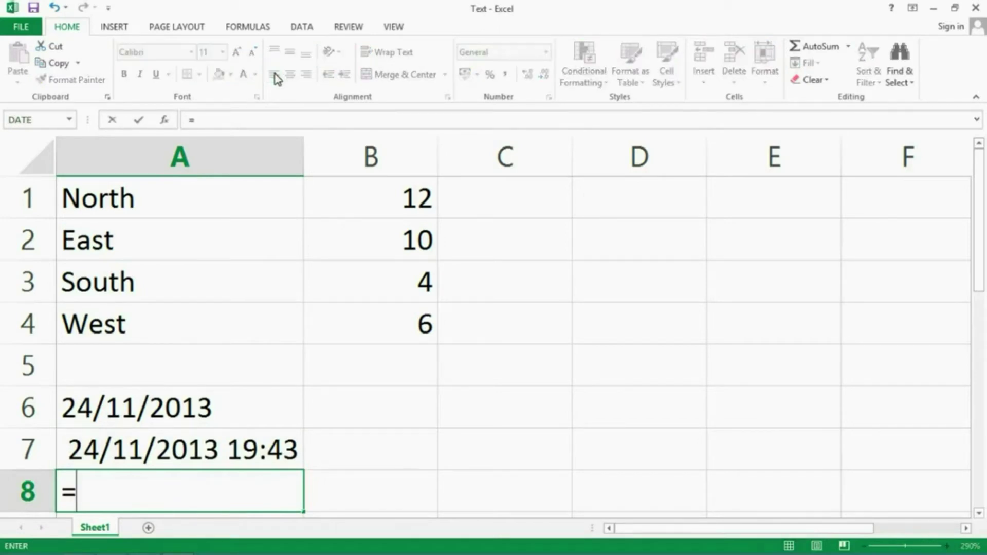
pyautogui.write('today(')
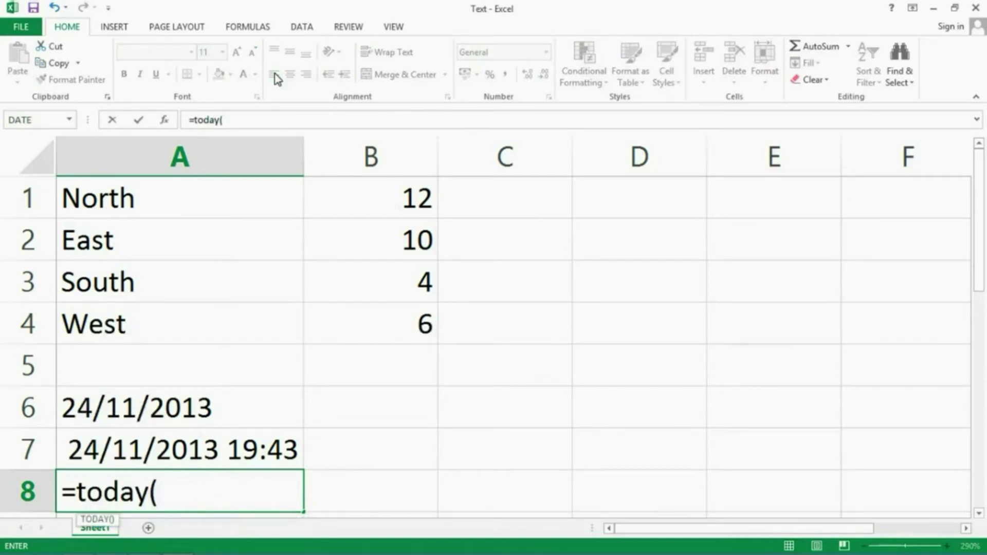
pyautogui.write(')')
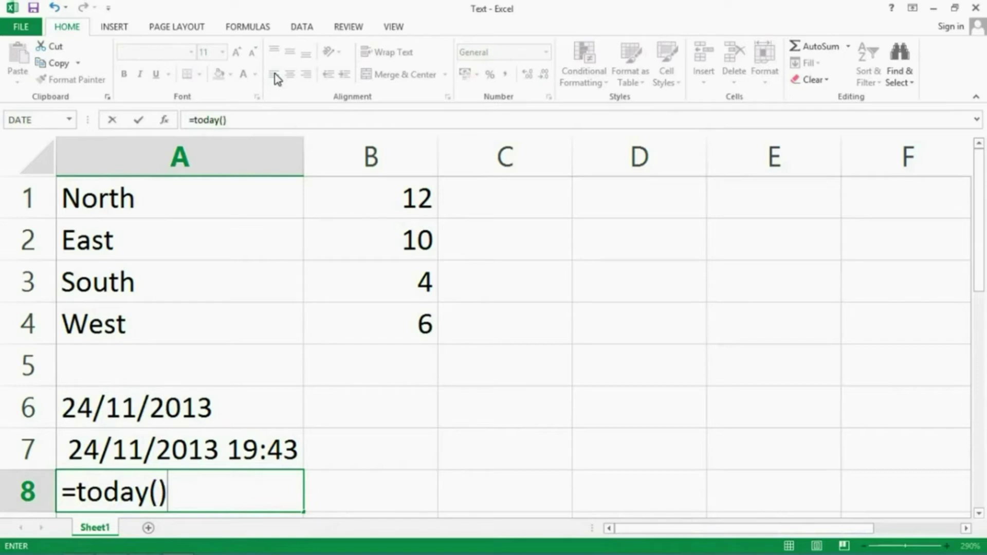
pyautogui.press('Return')
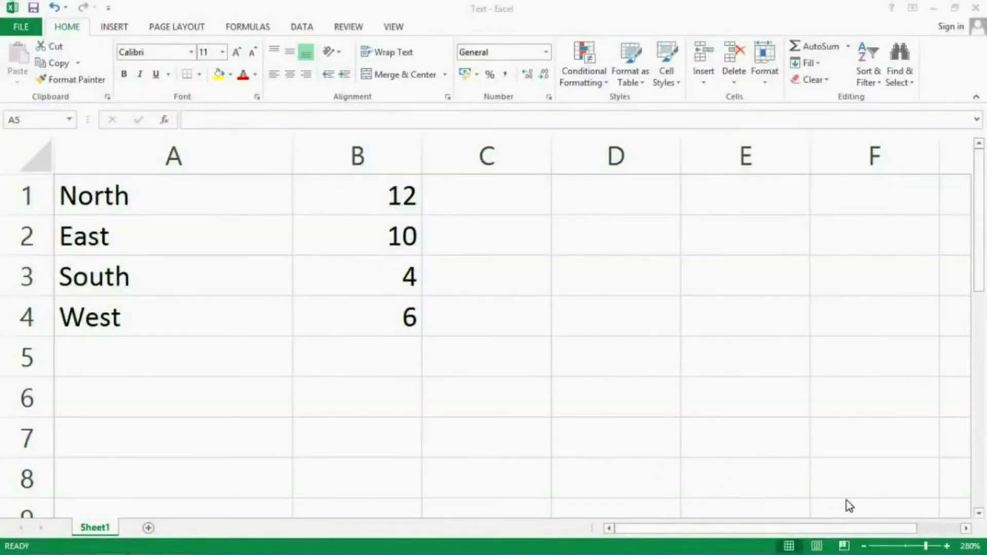
# - Zoom the worksheet in to 300% in 10% increments, and back out to 200%
pyautogui.click(947, 546)
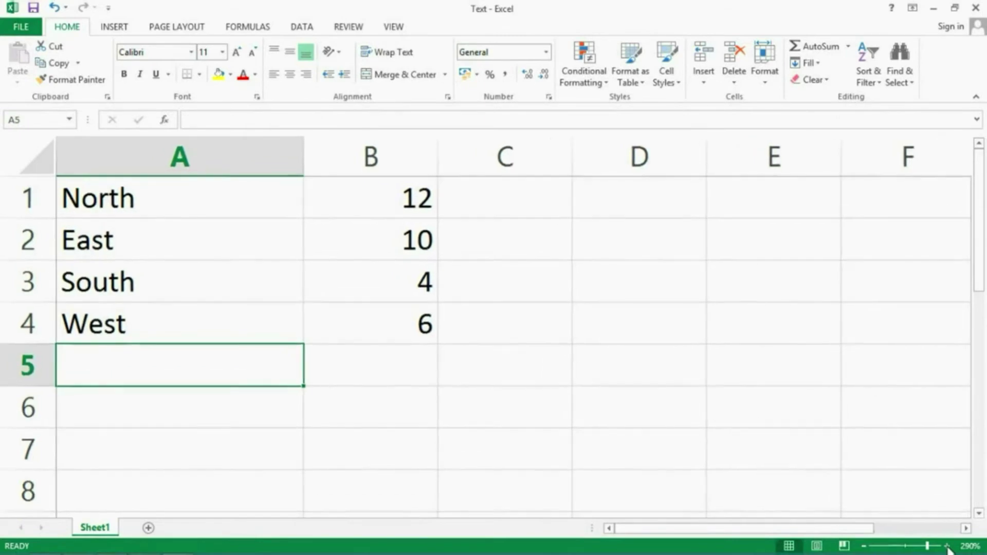
pyautogui.click(948, 547)
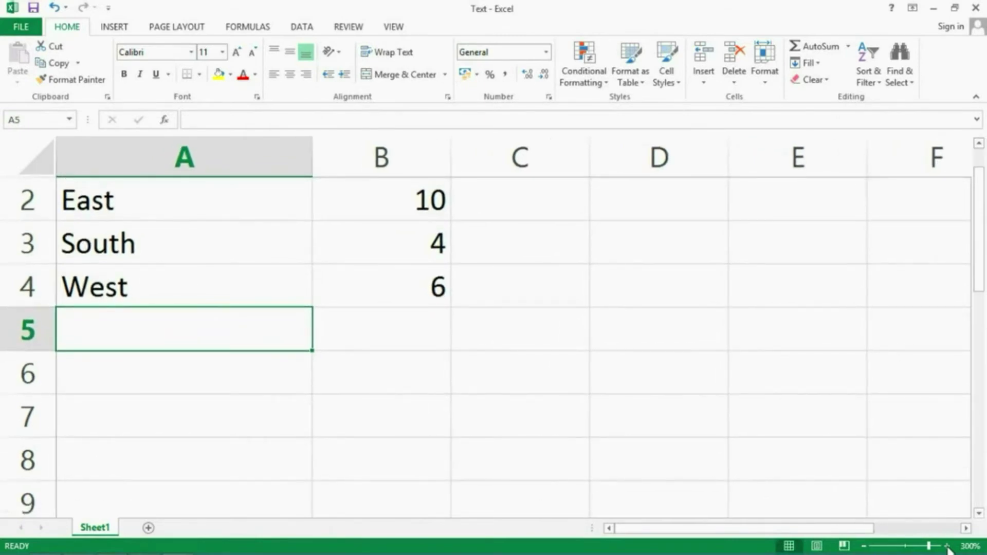
pyautogui.click(865, 546)
pyautogui.click(865, 546)
pyautogui.click(866, 546)
pyautogui.click(865, 546)
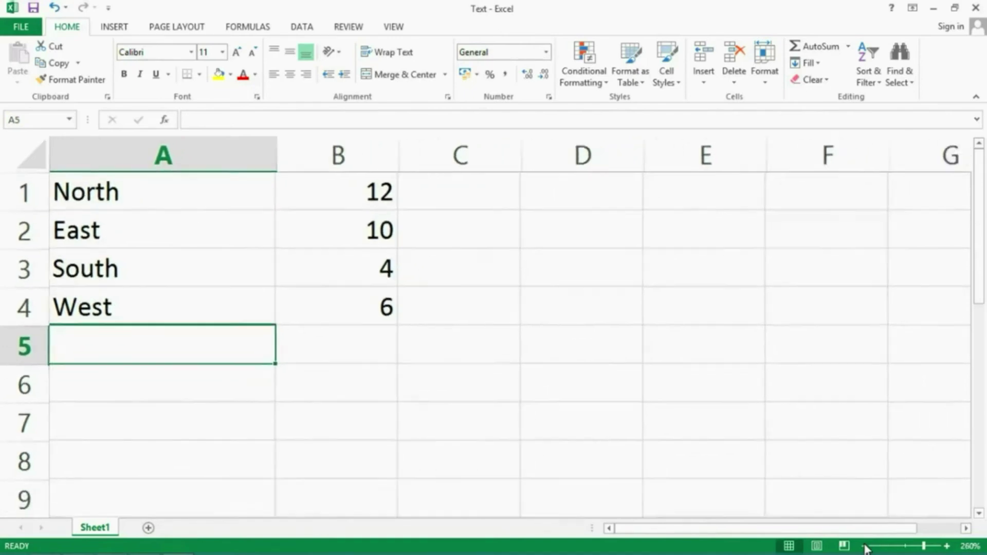
pyautogui.click(865, 546)
pyautogui.click(865, 546)
pyautogui.click(866, 546)
pyautogui.click(865, 546)
pyautogui.click(865, 546)
pyautogui.click(865, 546)
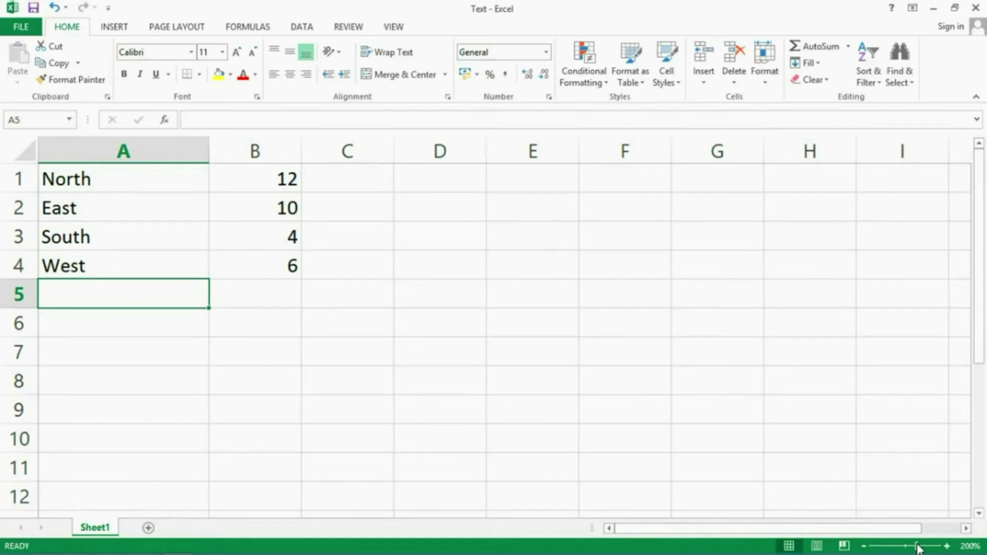
# - Zoom the worksheet to 280%, and set a custom magnification of 120%
pyautogui.moveTo(918, 549)
pyautogui.mouseDown()
pyautogui.moveTo(910, 551)
pyautogui.moveTo(926, 546)
pyautogui.mouseUp()
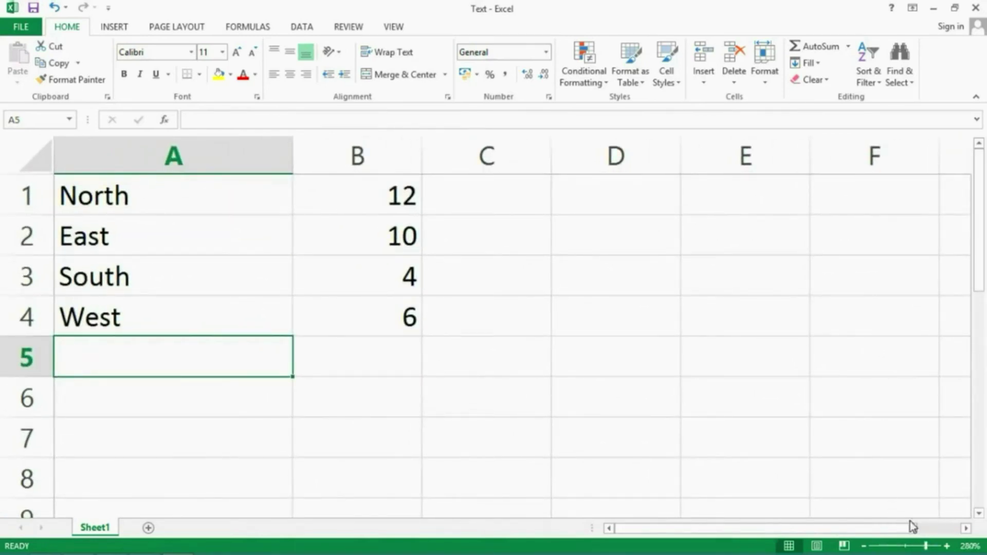
pyautogui.click(971, 549)
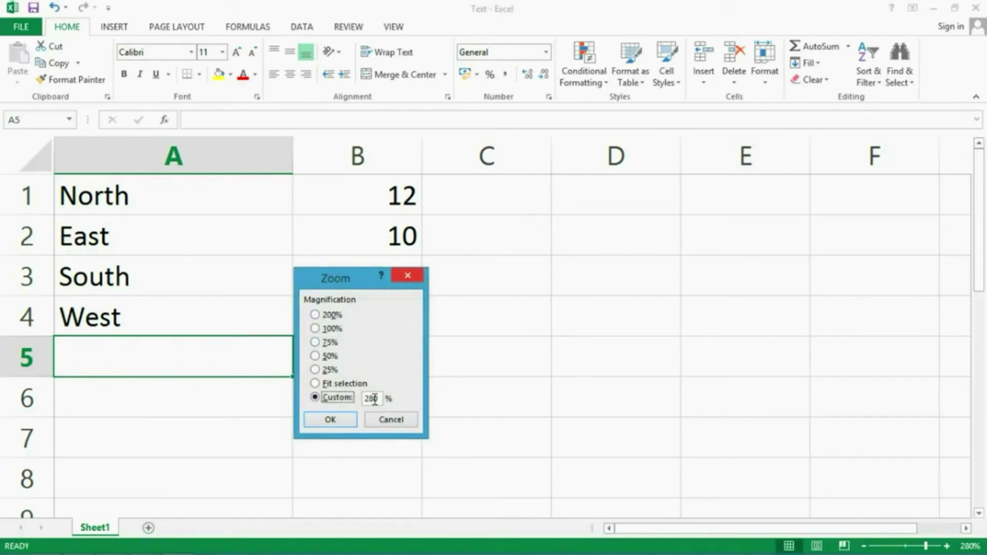
pyautogui.moveTo(378, 400); pyautogui.dragTo(361, 401)
pyautogui.write('120')
pyautogui.click(332, 420)
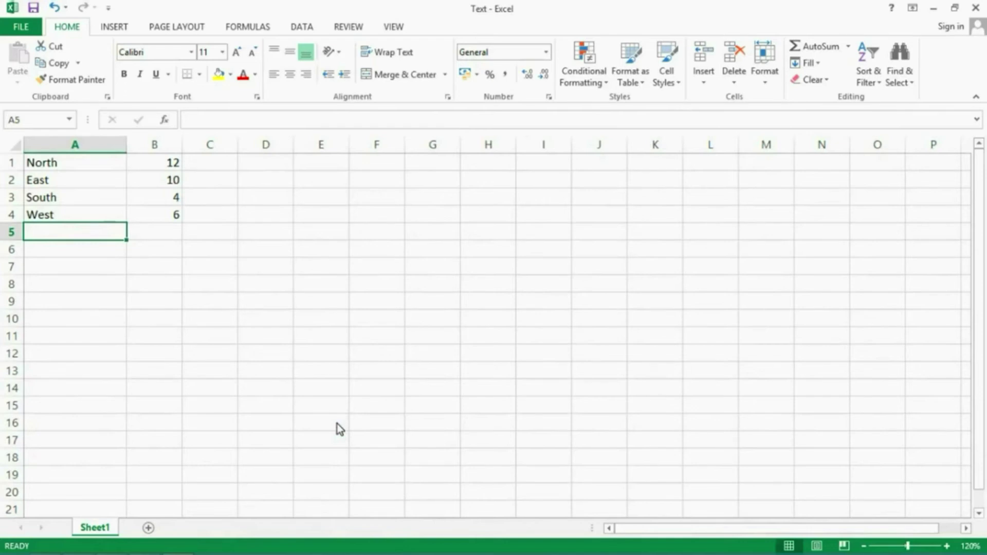
# - Select the data range A1:B4 and set the magnification to Fit selection
pyautogui.click(62, 162)
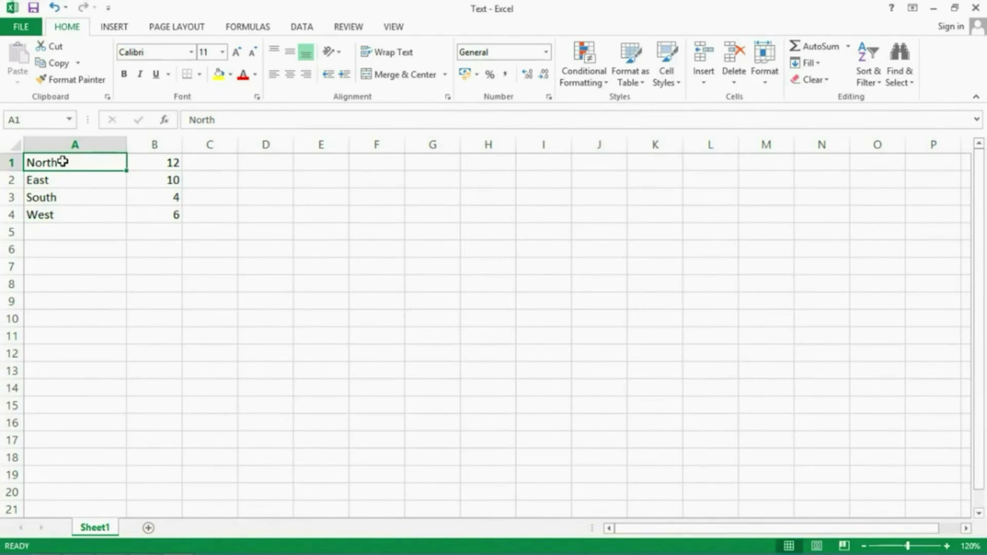
pyautogui.moveTo(63, 162); pyautogui.dragTo(144, 219)
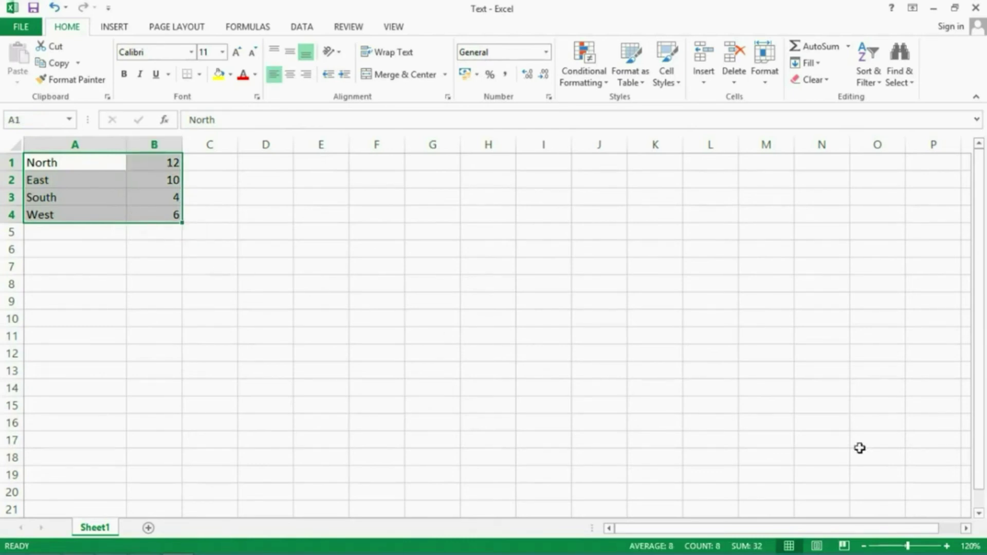
pyautogui.click(971, 547)
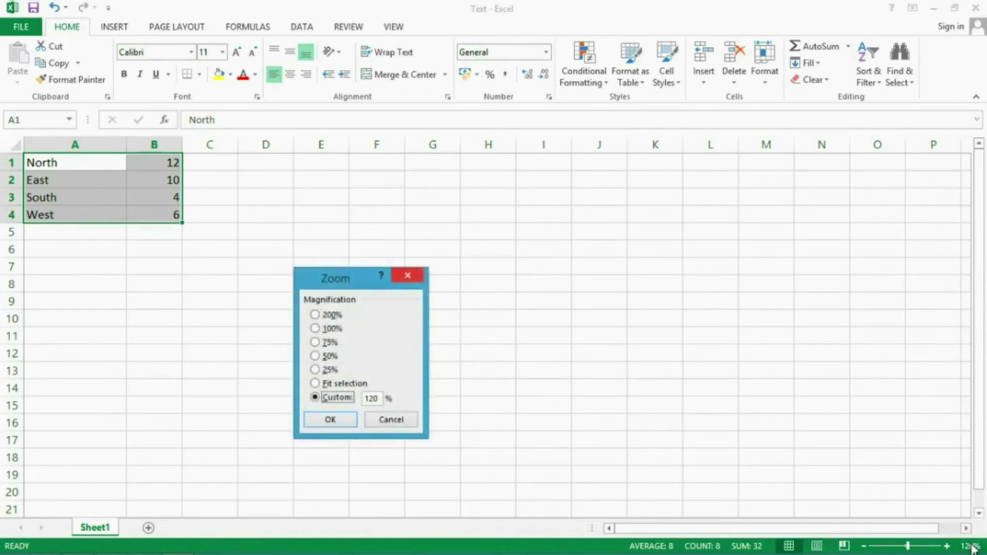
pyautogui.click(316, 384)
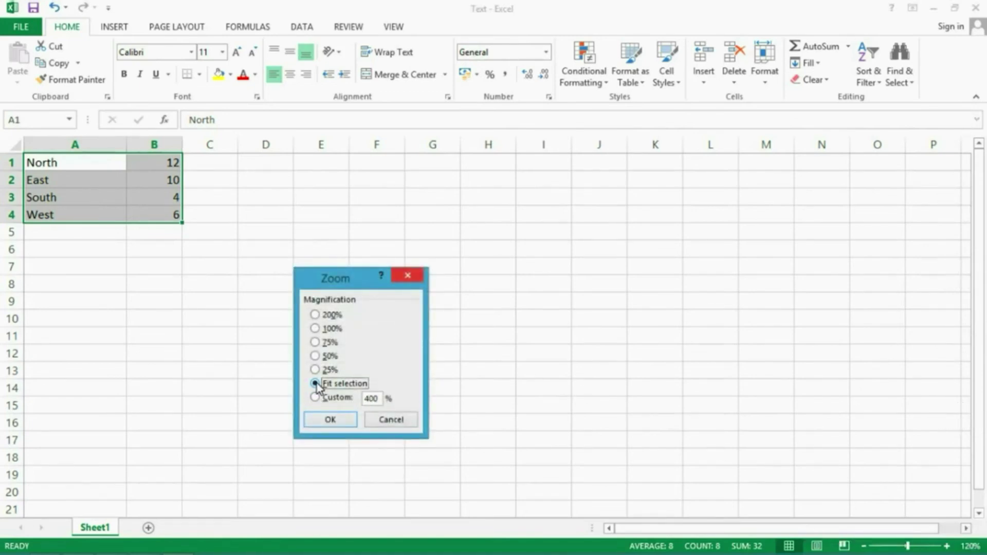
pyautogui.click(335, 423)
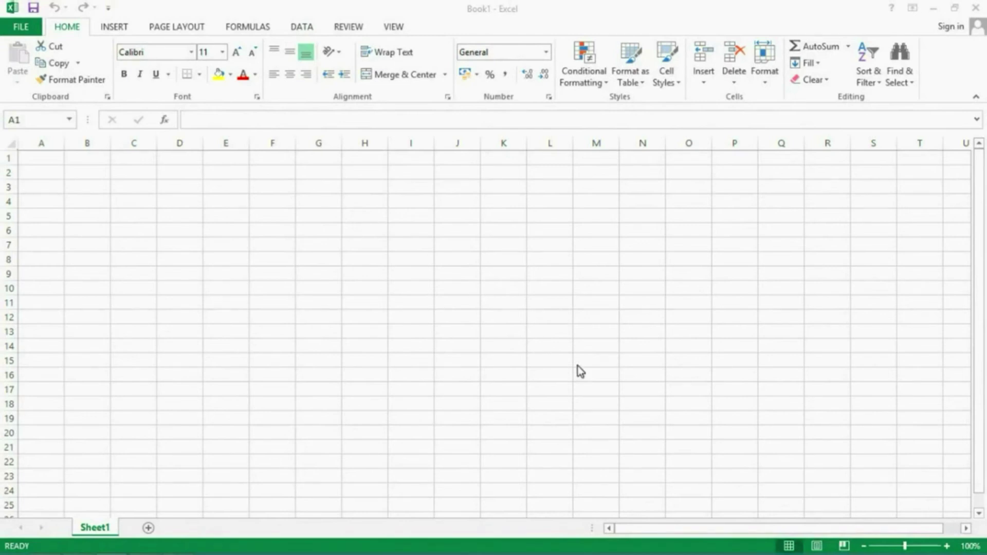
# - Widen column A of the blank Book1 worksheet to about twice its width
pyautogui.click(947, 547)
pyautogui.click(947, 546)
pyautogui.click(947, 547)
pyautogui.click(948, 546)
pyautogui.click(947, 546)
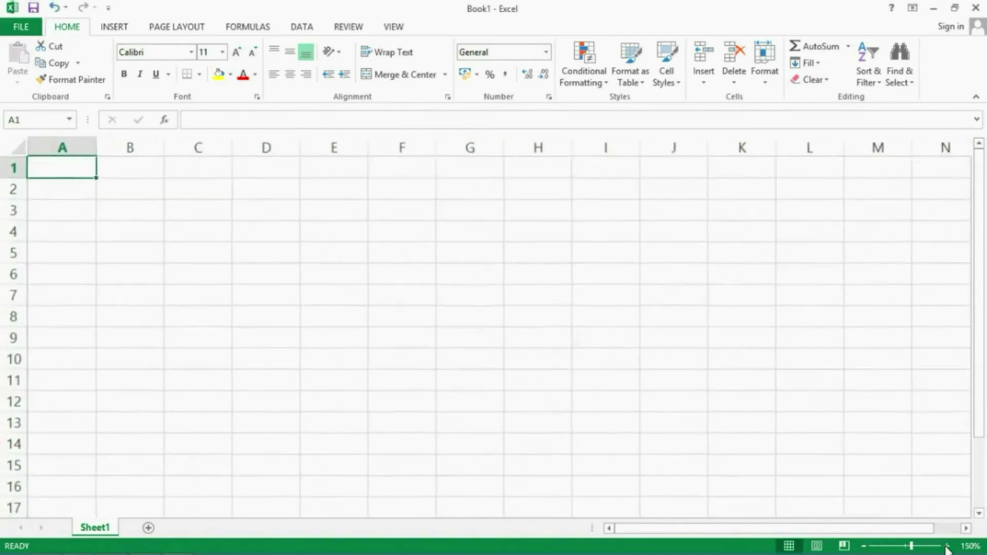
pyautogui.click(948, 546)
pyautogui.click(947, 547)
pyautogui.click(948, 547)
pyautogui.click(948, 547)
pyautogui.click(948, 546)
pyautogui.click(948, 546)
pyautogui.click(948, 547)
pyautogui.click(948, 546)
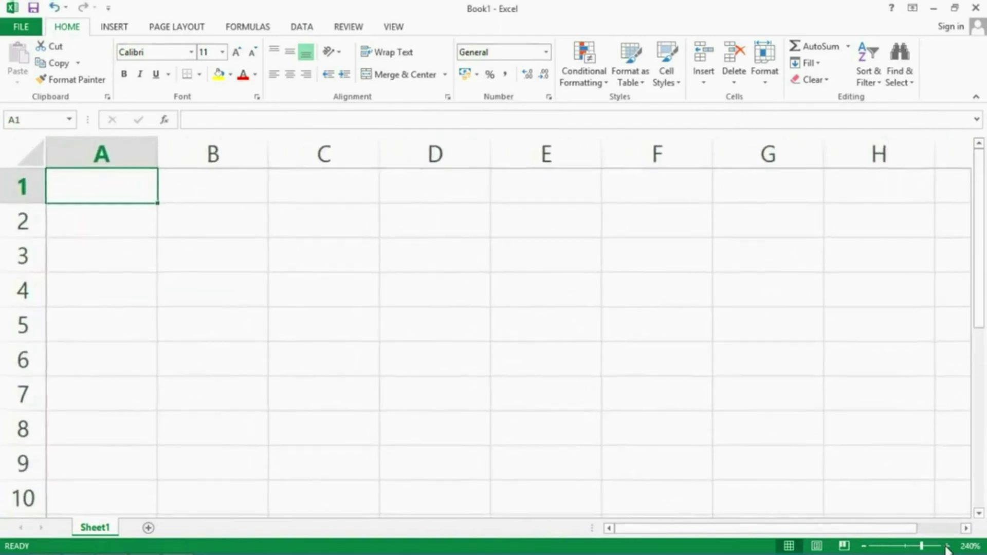
pyautogui.click(947, 546)
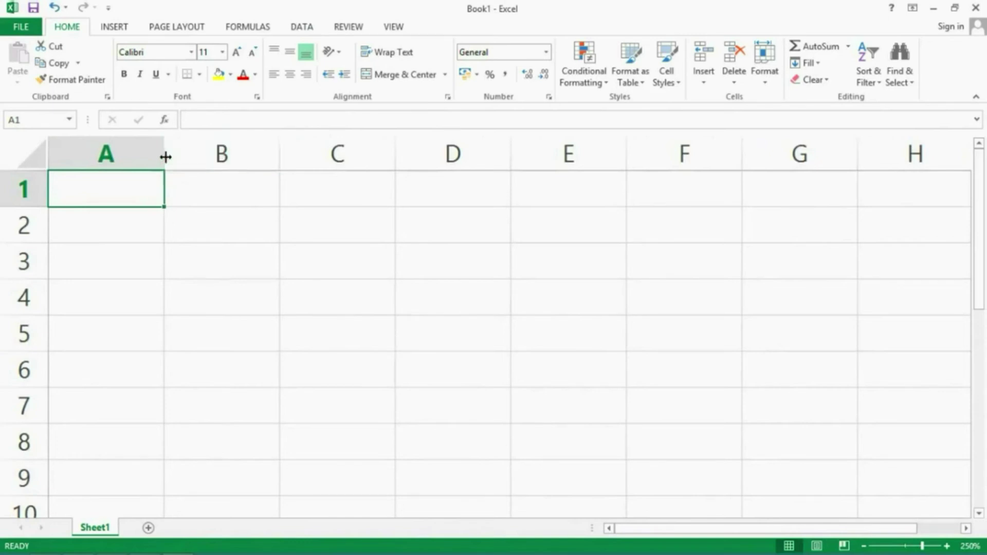
pyautogui.moveTo(165, 156); pyautogui.dragTo(274, 155)
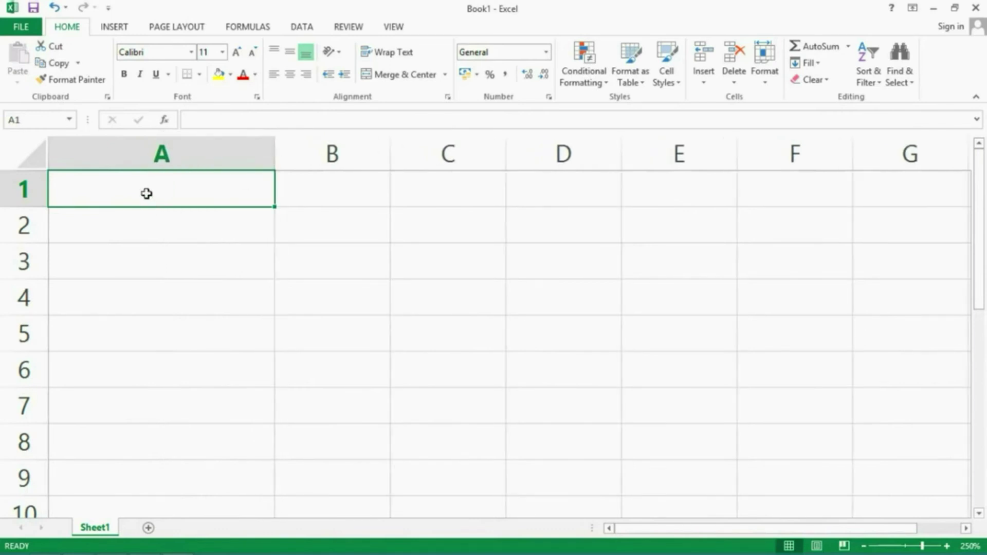
# - Enter the text North in cell A1 and the number 8 in cell B1
pyautogui.write('North')
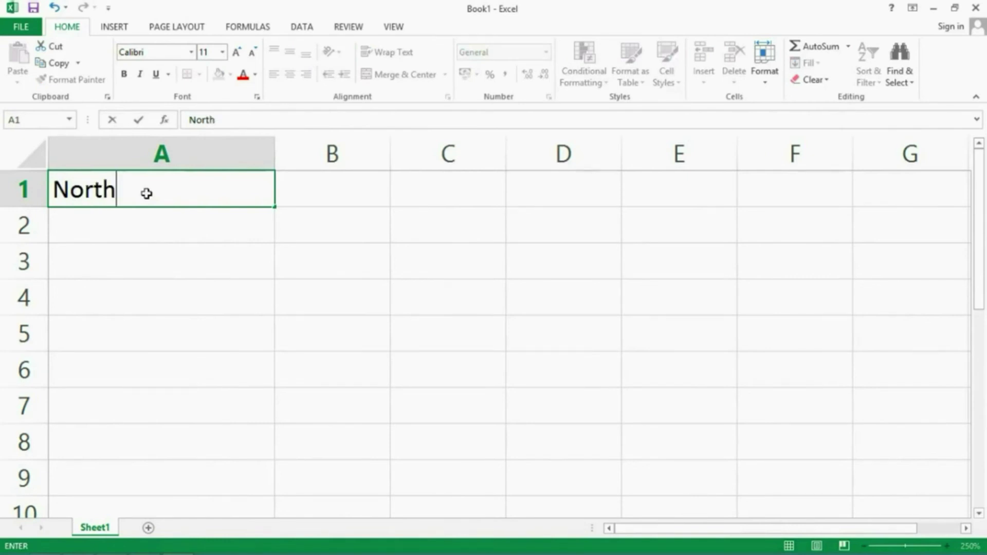
pyautogui.press('Return')
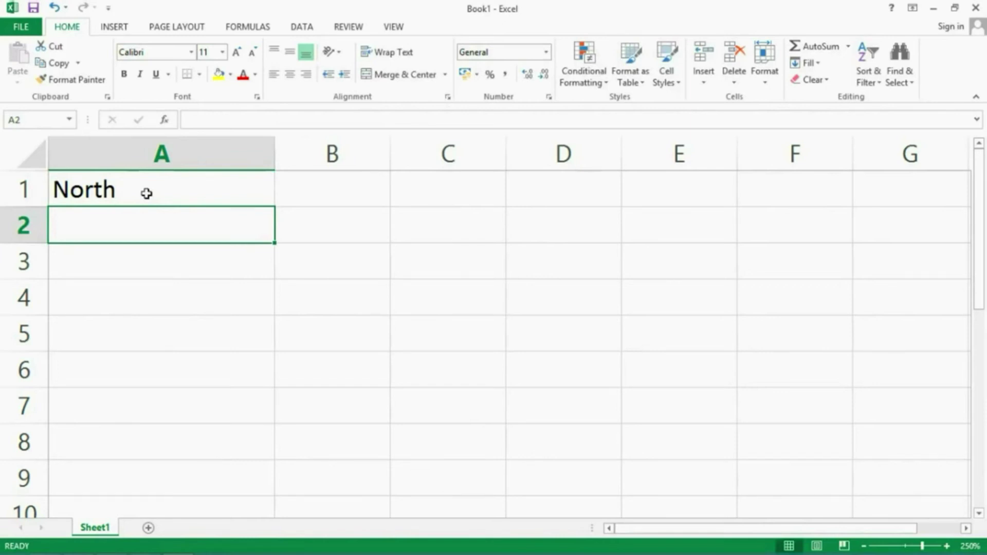
pyautogui.click(146, 193)
pyautogui.press('Right')
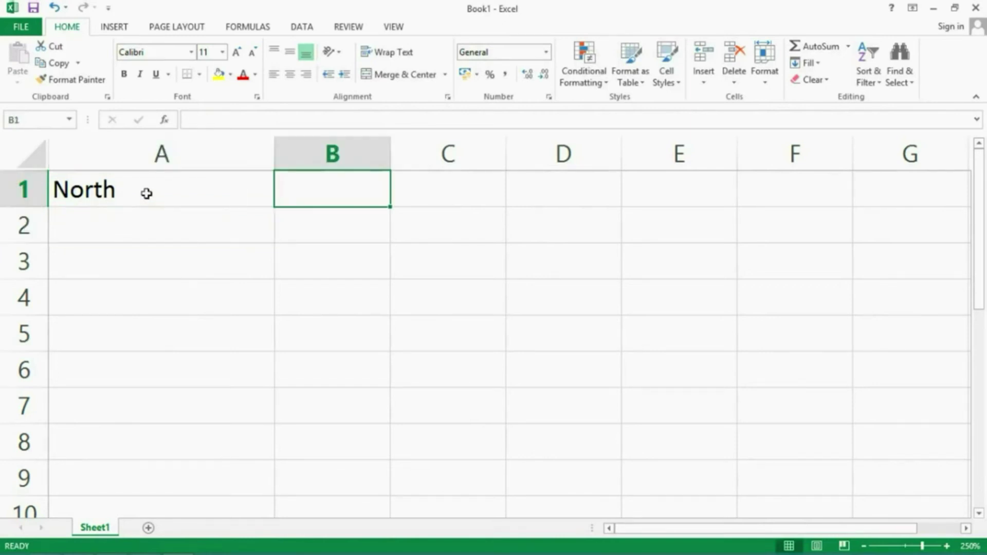
pyautogui.write('8')
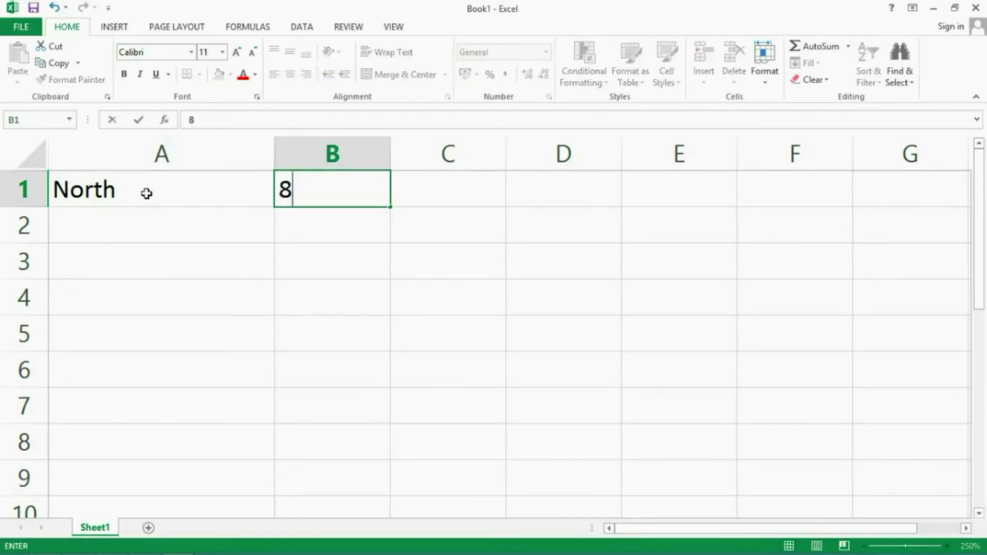
pyautogui.press('Return')
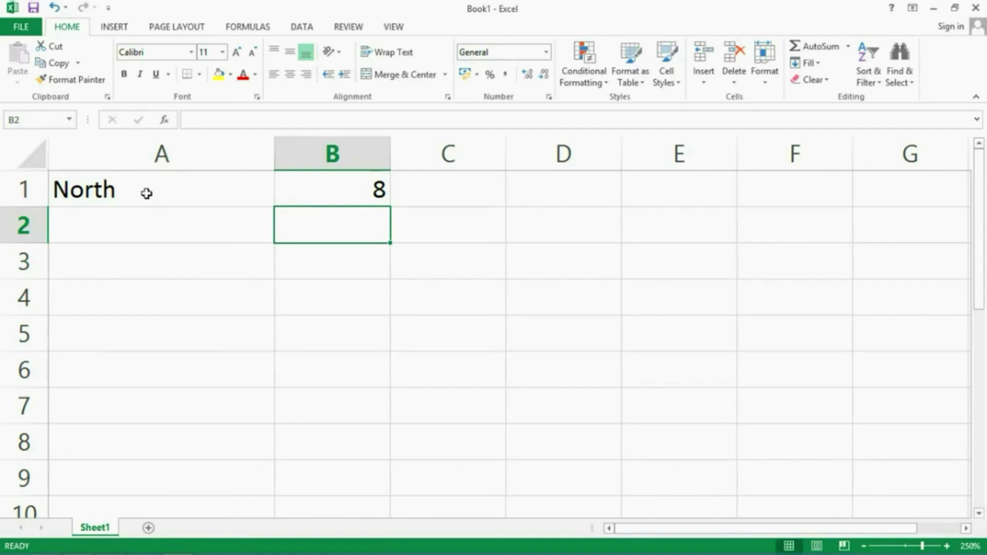
# - Move the cell selection down to B4, across row 4 to F4, and back up to C1
pyautogui.press('Down')
pyautogui.press('Down')
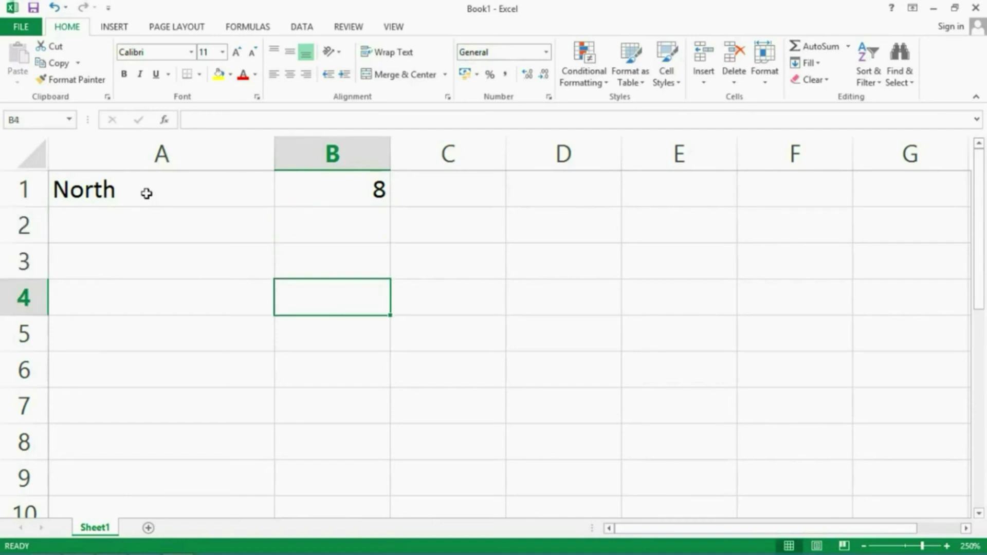
pyautogui.press('Left')
pyautogui.press('Right')
pyautogui.press('Right')
pyautogui.press('Right')
pyautogui.press('Right')
pyautogui.press('Right')
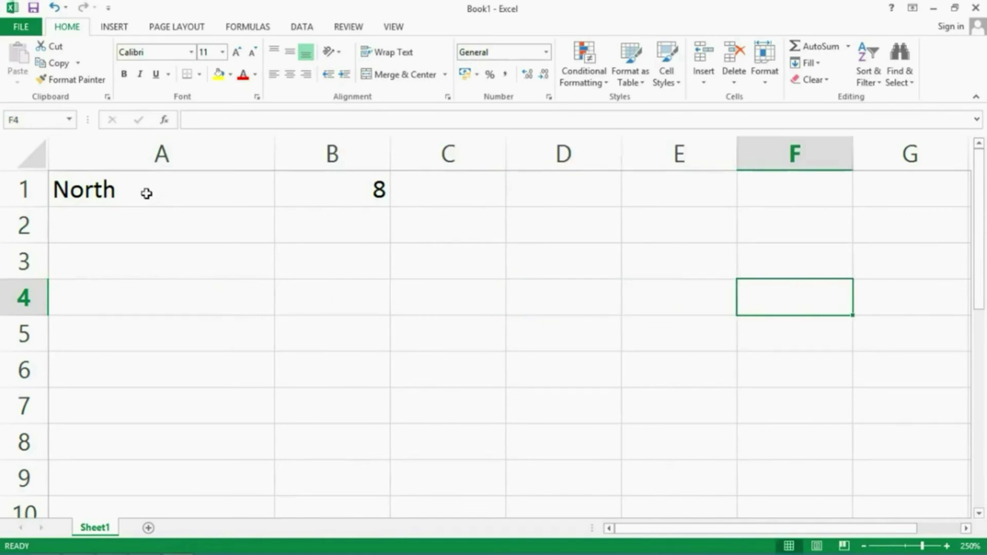
pyautogui.press('Up')
pyautogui.press('Up')
pyautogui.press('Up')
pyautogui.press('Left')
pyautogui.press('Left')
pyautogui.press('Left')
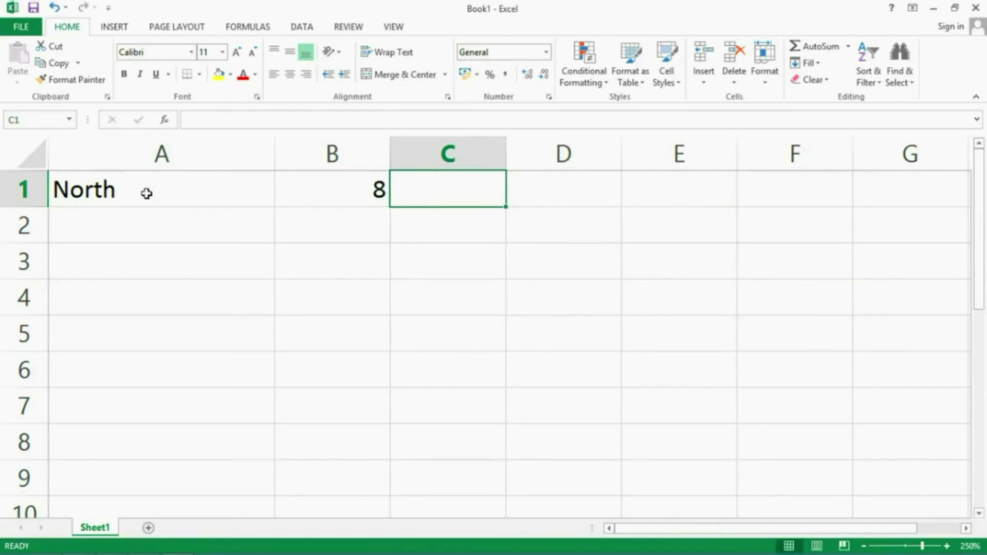
# - Edit cell A1 in place, replacing its whole text with South
pyautogui.click(146, 193)
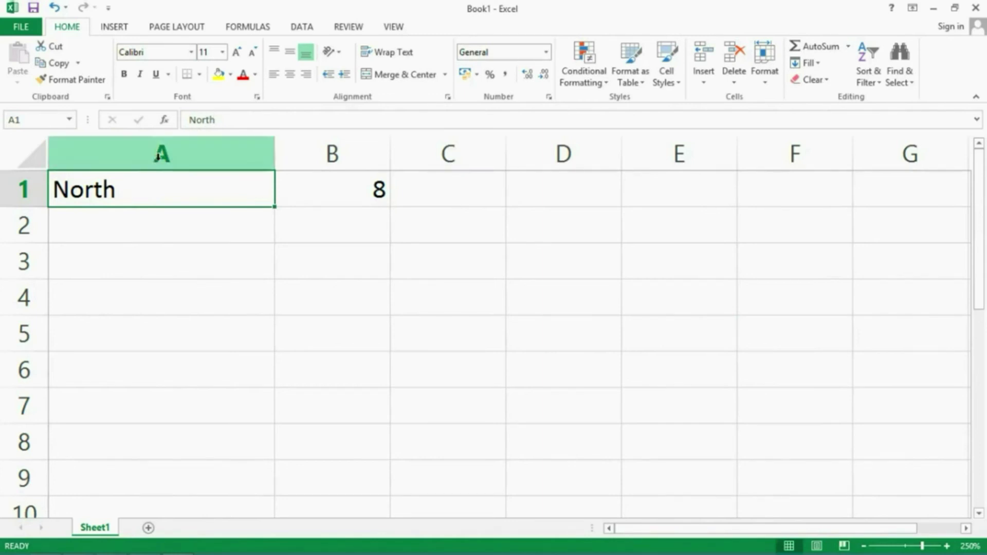
pyautogui.doubleClick(130, 189)
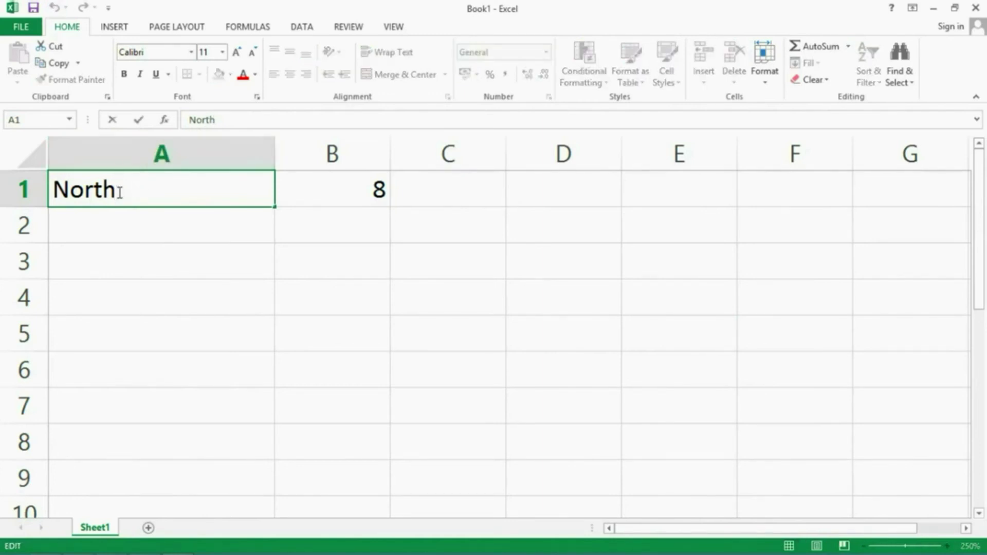
pyautogui.moveTo(119, 193); pyautogui.dragTo(53, 191)
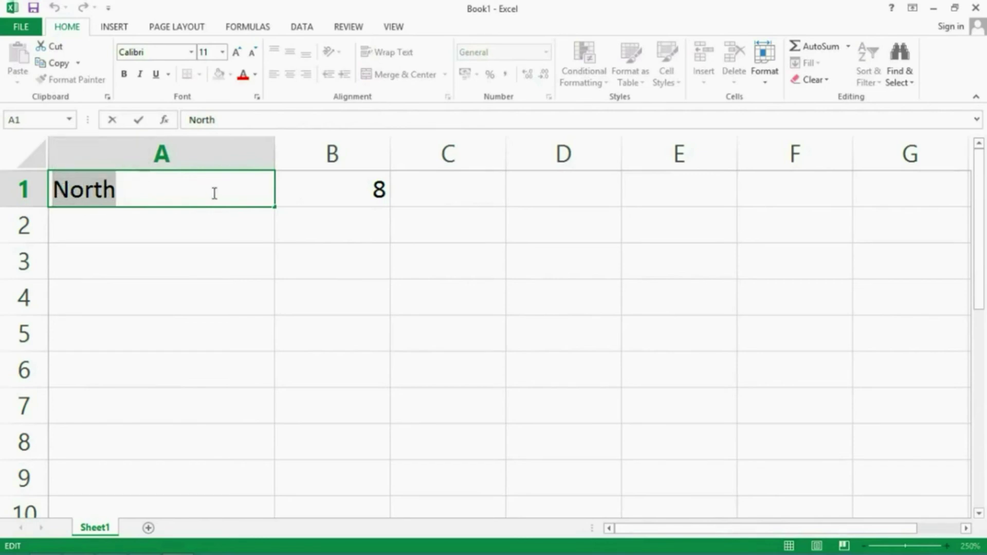
pyautogui.write('So')
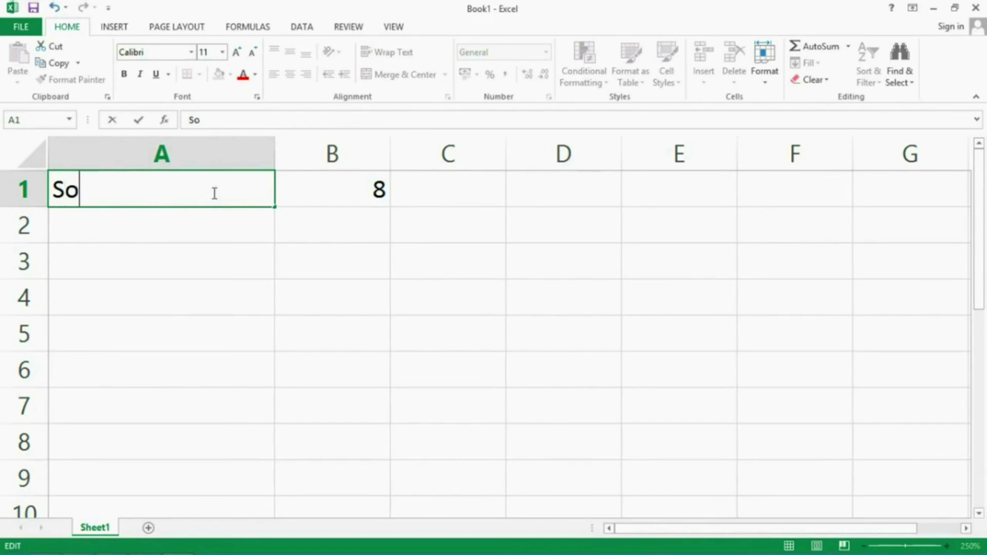
pyautogui.write('uth')
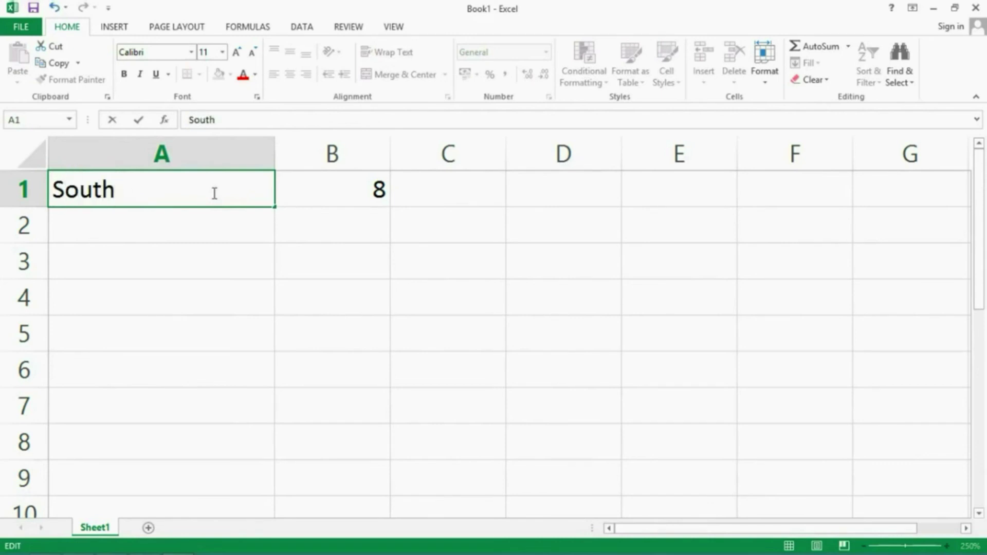
pyautogui.press('Return')
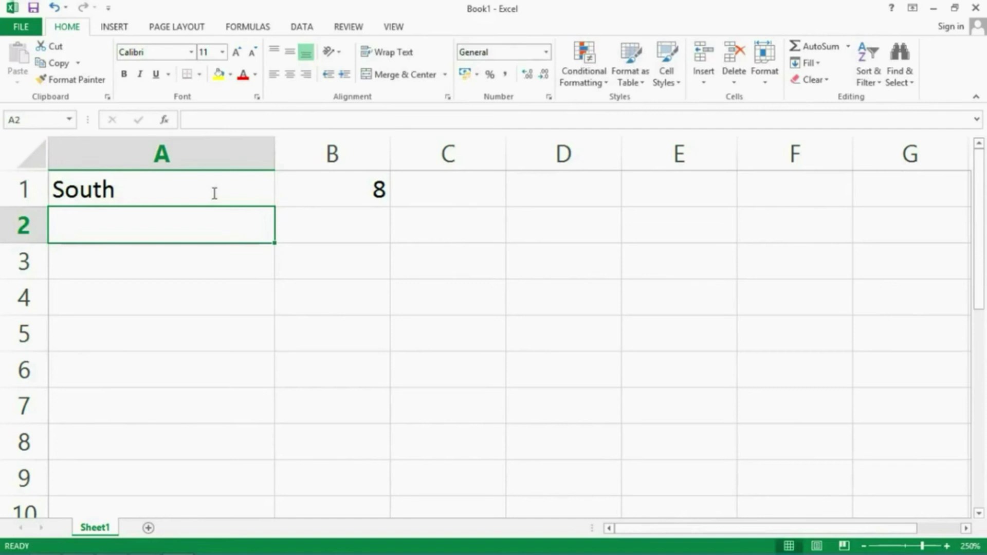
# - Set the worksheet magnification to the 100% preset, and raise it to the 200% preset
pyautogui.click(966, 547)
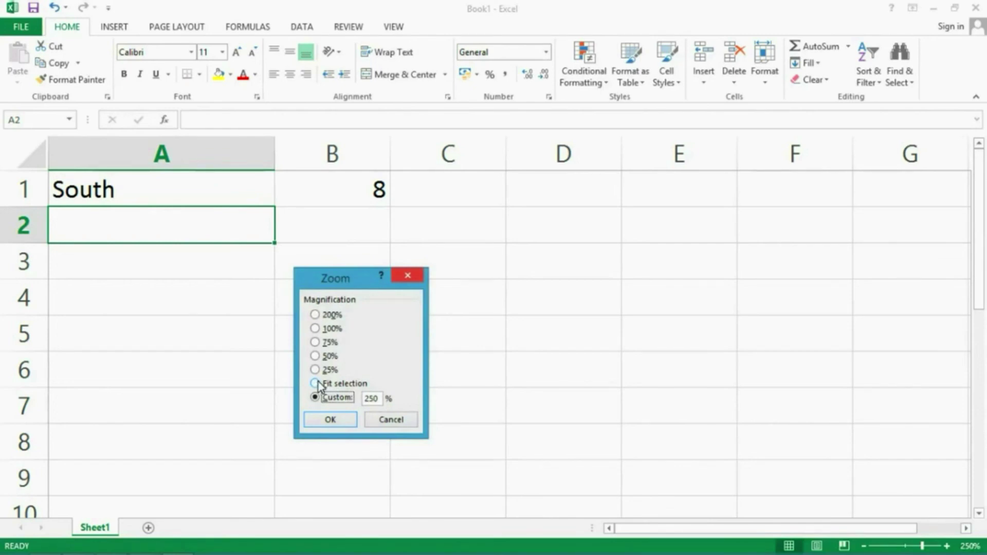
pyautogui.click(315, 328)
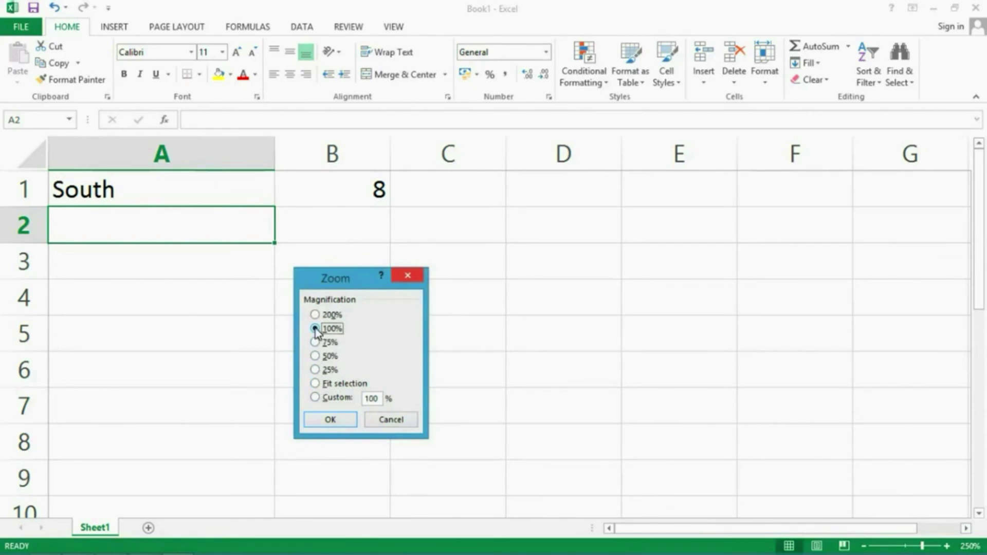
pyautogui.click(330, 422)
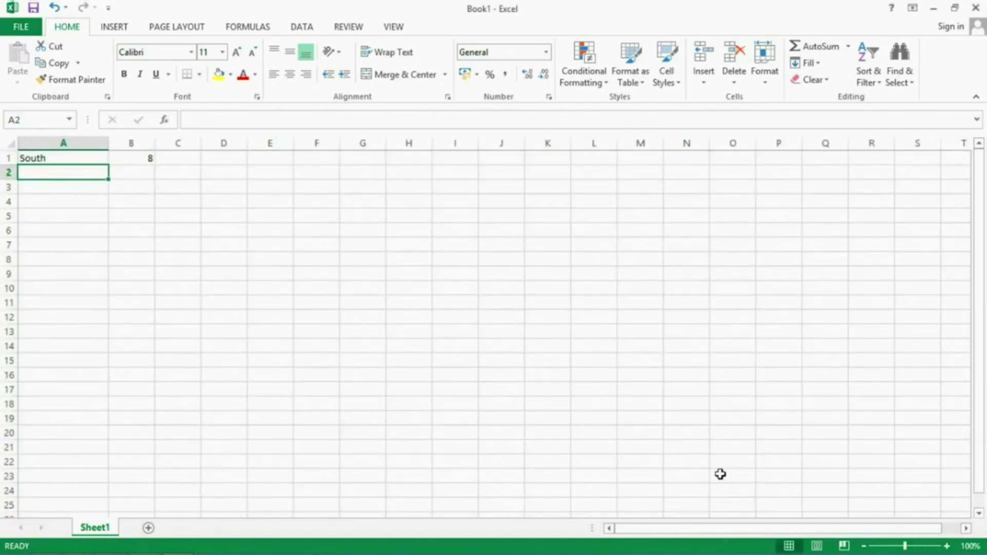
pyautogui.click(968, 546)
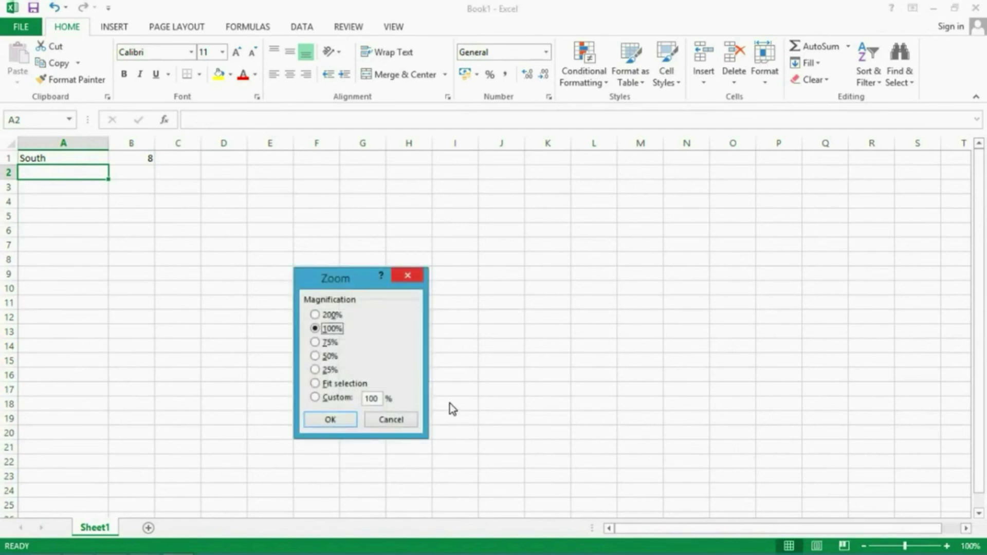
pyautogui.click(316, 315)
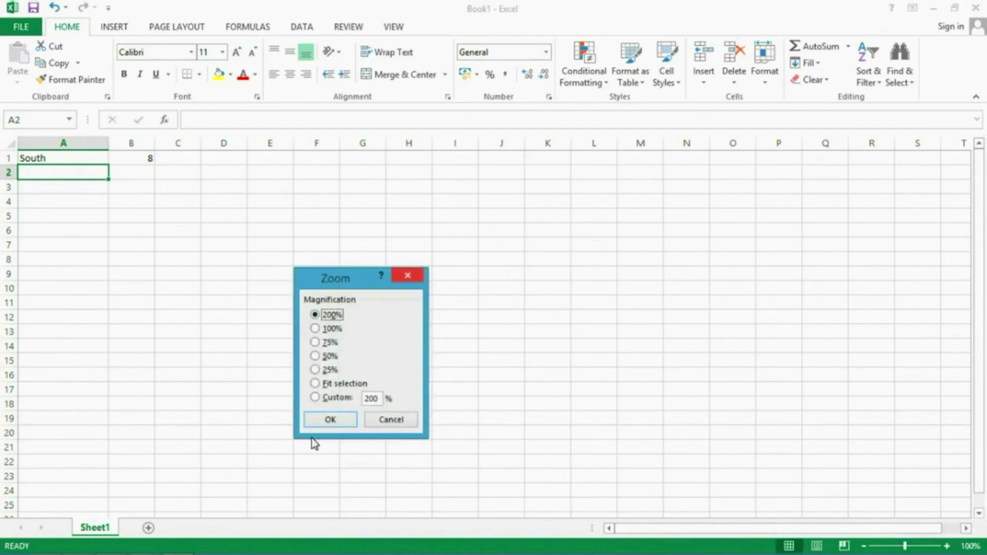
pyautogui.click(329, 420)
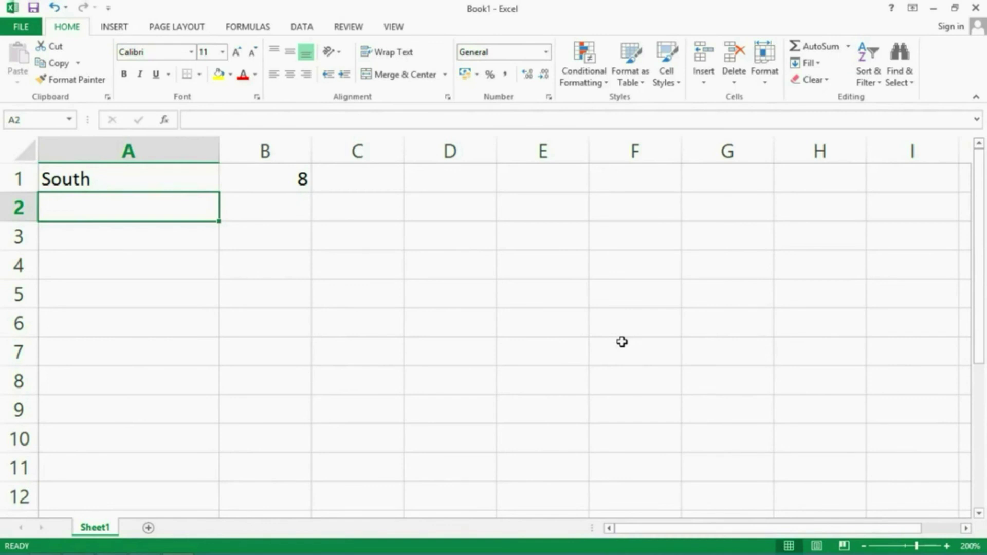
# - Move the cell selection to C4, up to C1, back to column A and down to A4
pyautogui.press('Down')
pyautogui.press('Down')
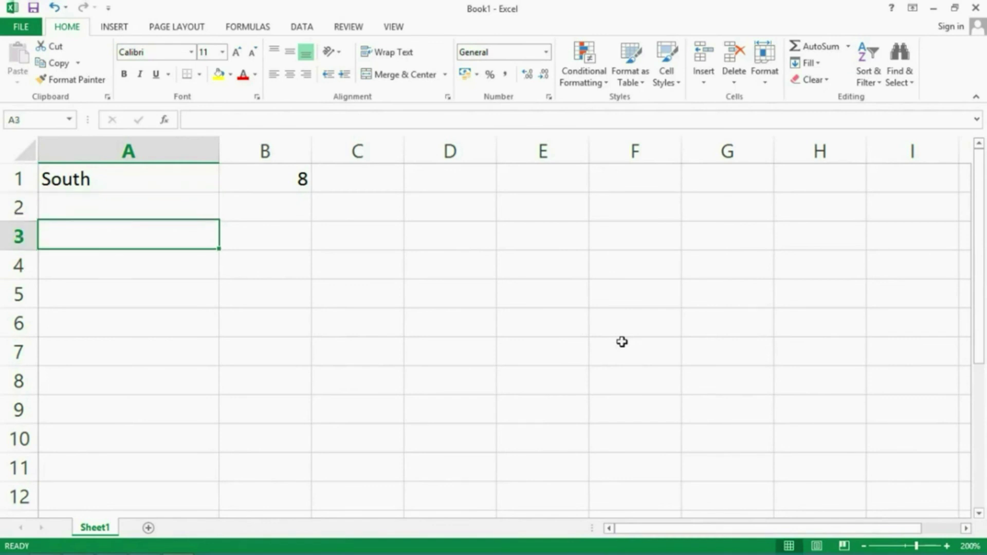
pyautogui.press('Right')
pyautogui.press('Right')
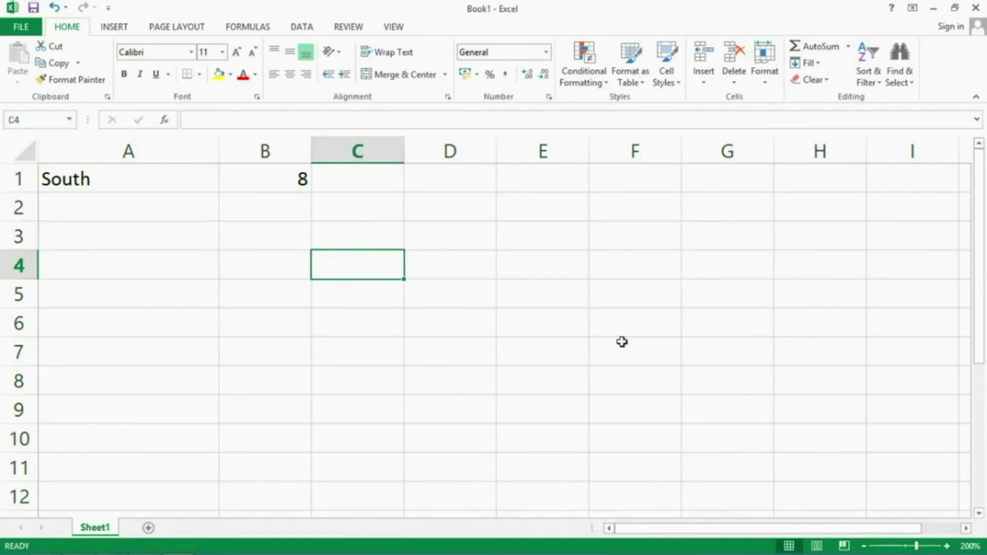
pyautogui.press('Up')
pyautogui.press('Up')
pyautogui.press('Up')
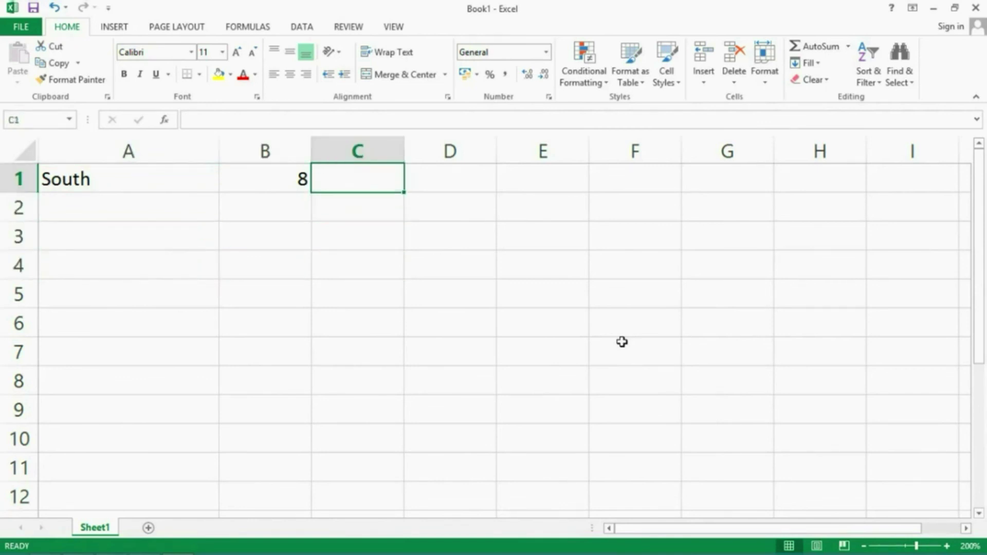
pyautogui.press('Left')
pyautogui.press('Left')
pyautogui.press('Down')
pyautogui.press('Down')
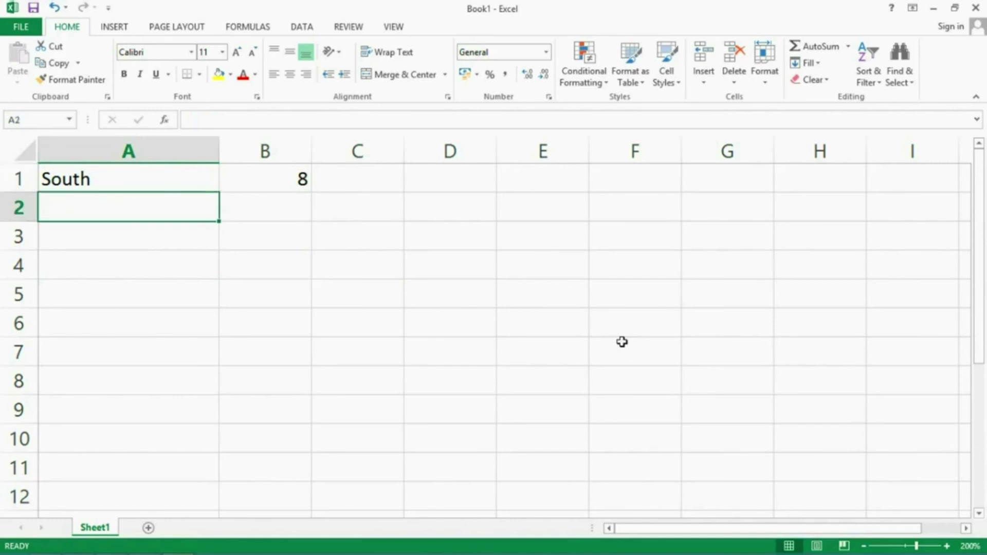
pyautogui.press('Down')
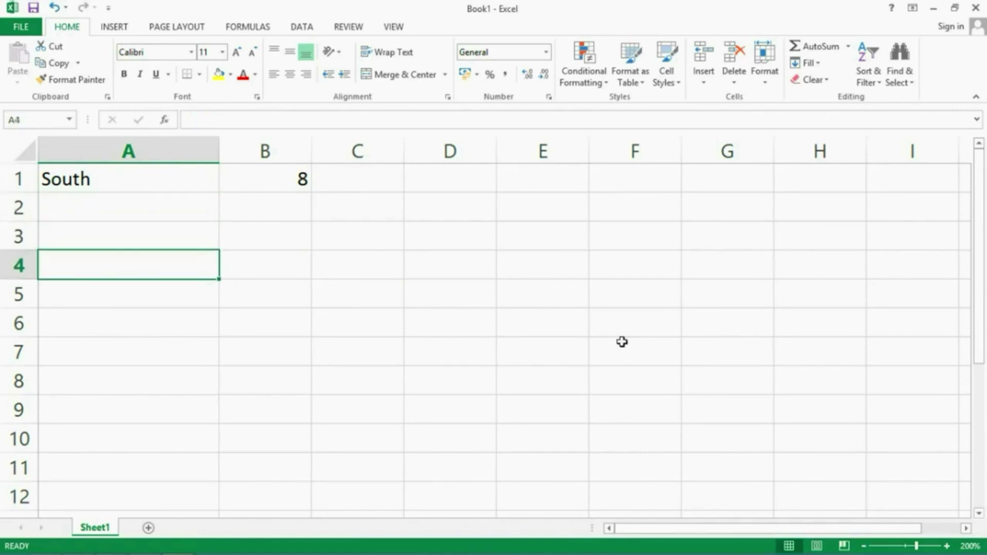